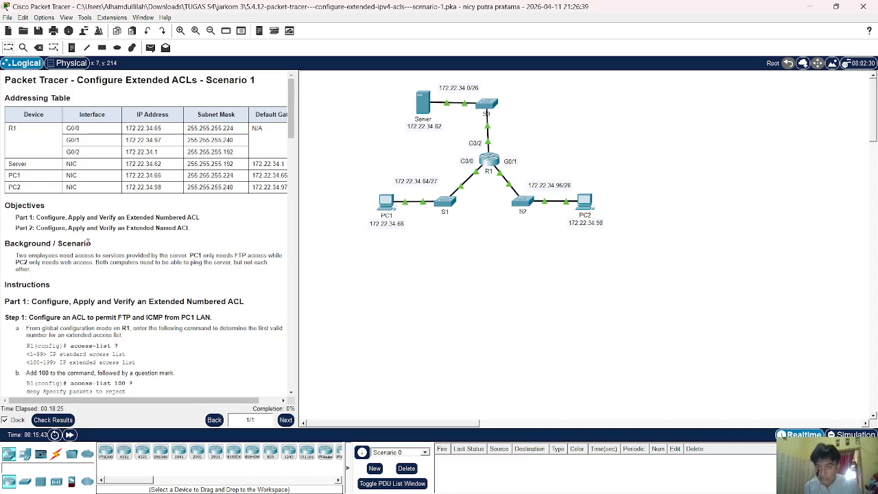
Highlight the Part 1 objective and the Background / Scenario heading in the lab instructions.
{"action": "left_click_drag", "start_coordinate": [152, 218], "coordinate": [221, 220]}
{"action": "left_click", "coordinate": [149, 241]}
{"action": "triple_click", "coordinate": [200, 240]}
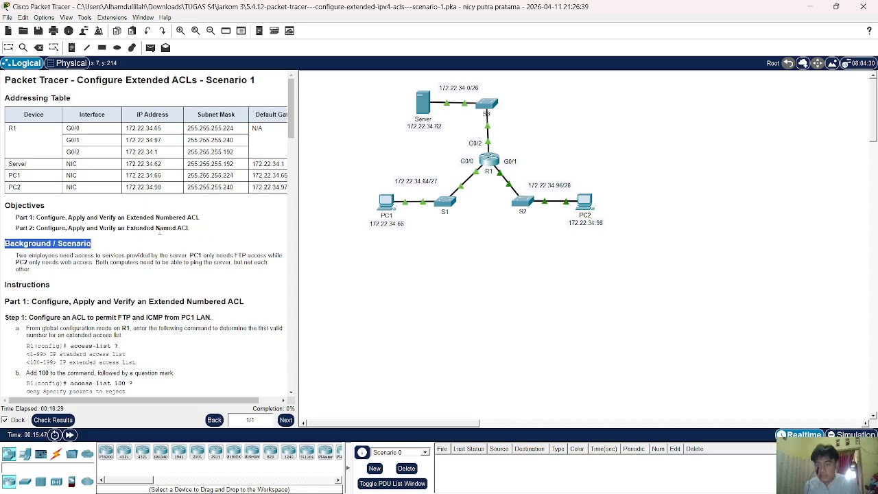
{"action": "scroll", "coordinate": [162, 237], "scroll_direction": "down", "scroll_amount": 3}
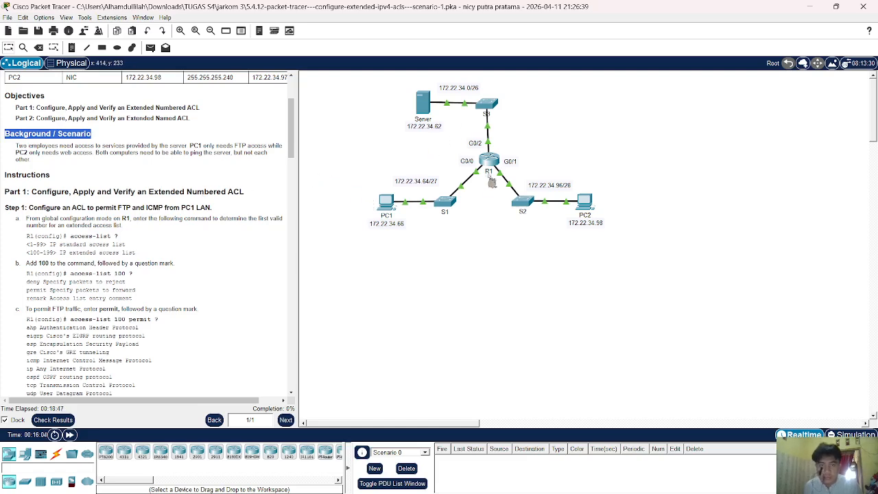
Open R1's CLI and enter global configuration mode with en and conf t.
{"action": "left_click", "coordinate": [493, 168]}
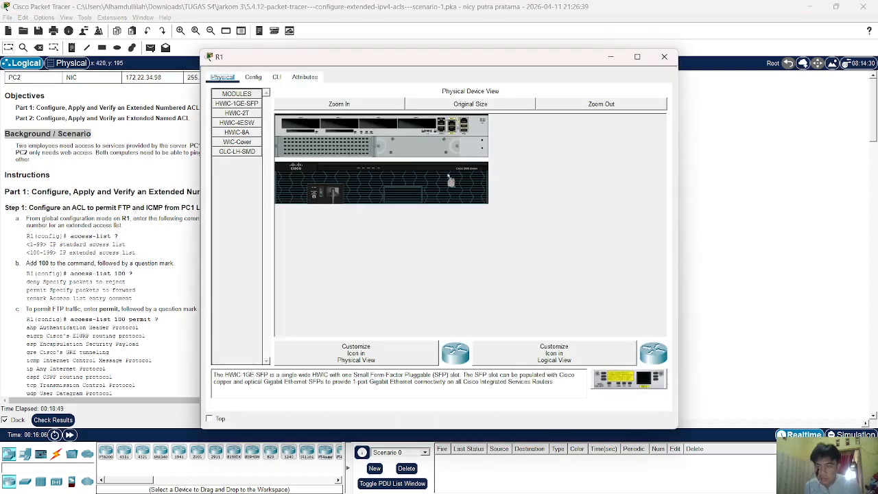
{"action": "left_click", "coordinate": [276, 77]}
{"action": "key", "text": "Return"}
{"action": "key", "text": "Return"}
{"action": "key", "text": "Return"}
{"action": "key", "text": "Return"}
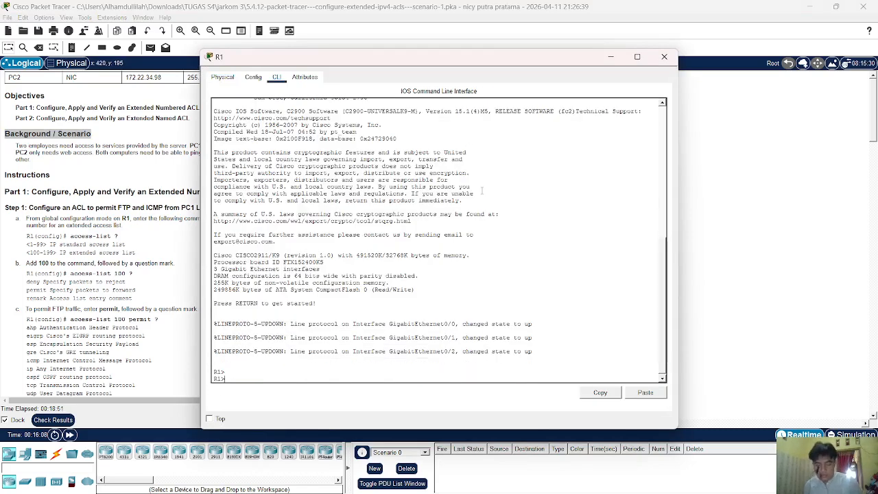
{"action": "type", "text": "en"}
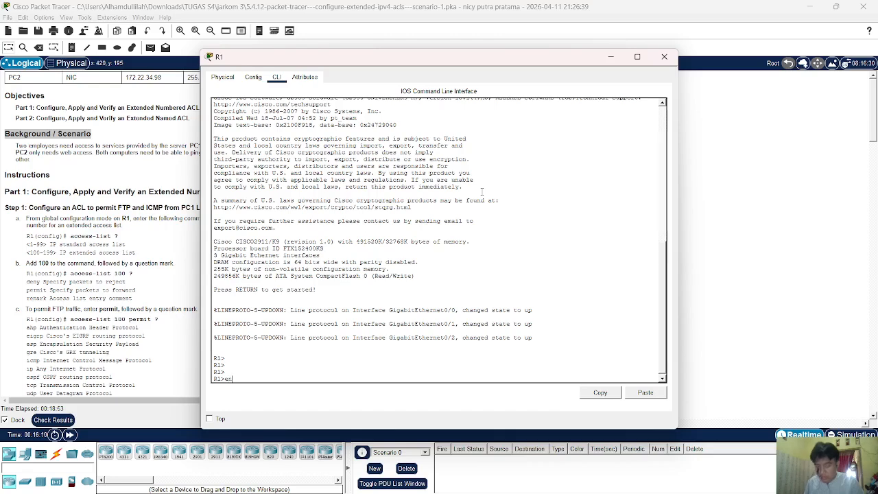
{"action": "key", "text": "Return"}
{"action": "type", "text": "conf t"}
{"action": "key", "text": "Return"}
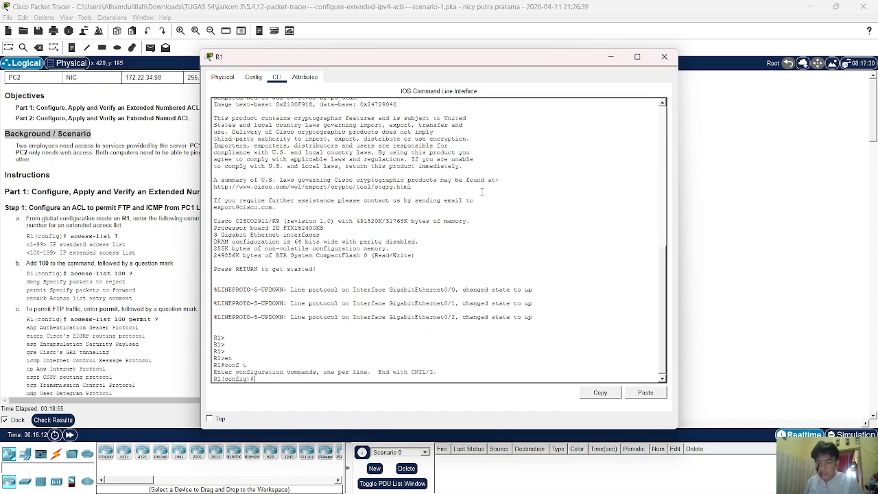
List the valid access-list number ranges with 'access-list ?' and move the console aside.
{"action": "type", "text": "acc"}
{"action": "key", "text": "Tab"}
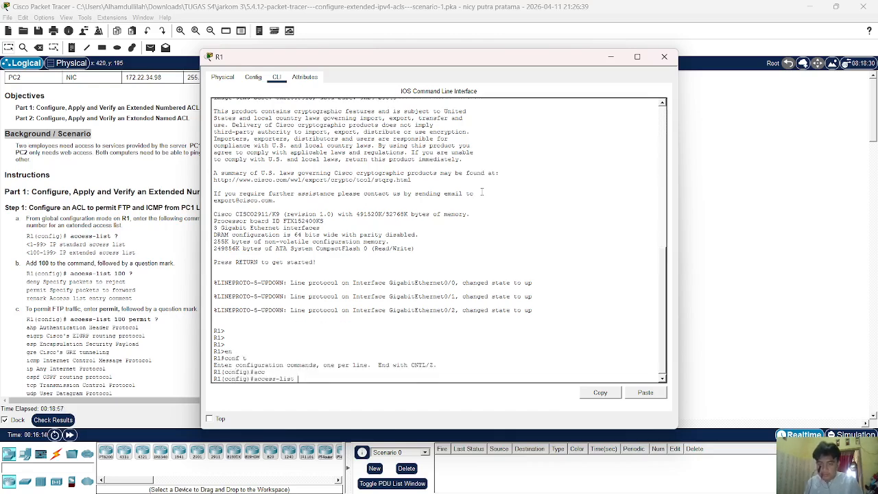
{"action": "type", "text": "?"}
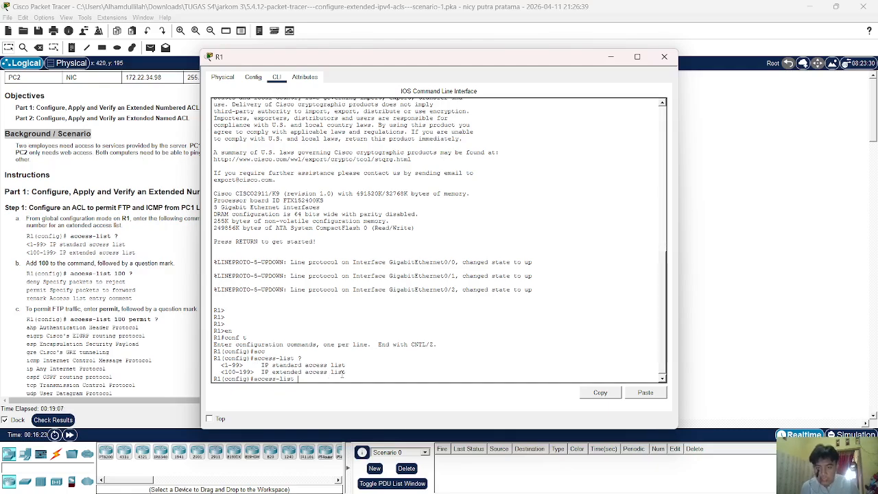
{"action": "left_click_drag", "start_coordinate": [421, 56], "coordinate": [388, 287]}
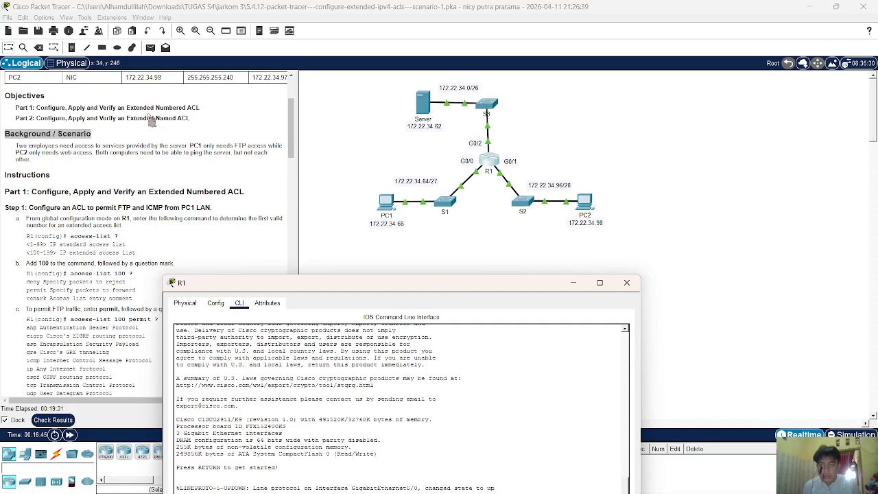
{"action": "left_click_drag", "start_coordinate": [371, 281], "coordinate": [417, 150]}
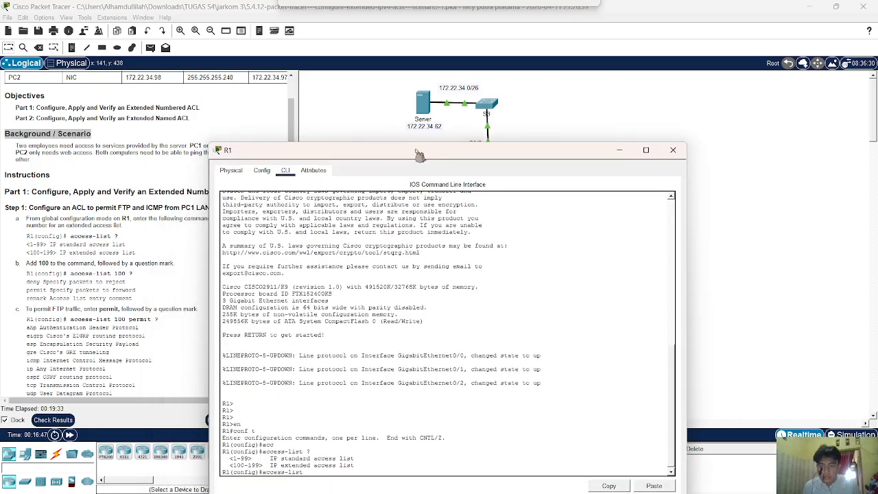
{"action": "left_click_drag", "start_coordinate": [513, 150], "coordinate": [482, 355]}
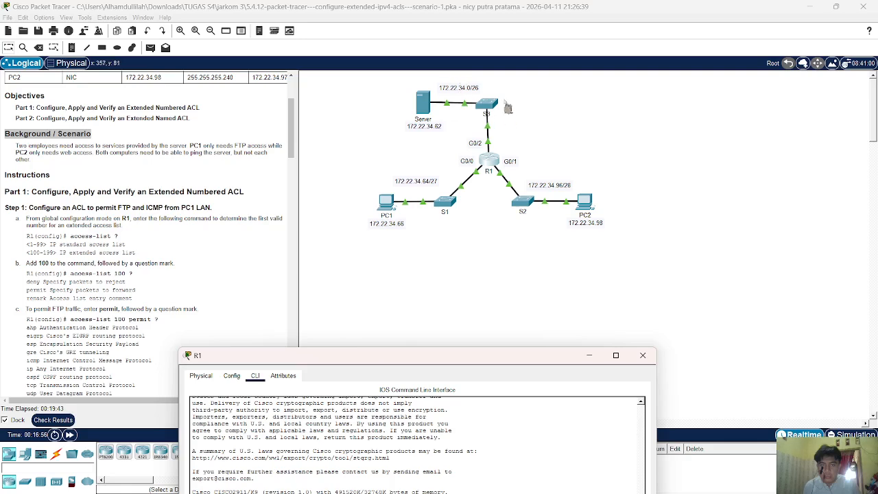
{"action": "left_click_drag", "start_coordinate": [517, 358], "coordinate": [542, 309]}
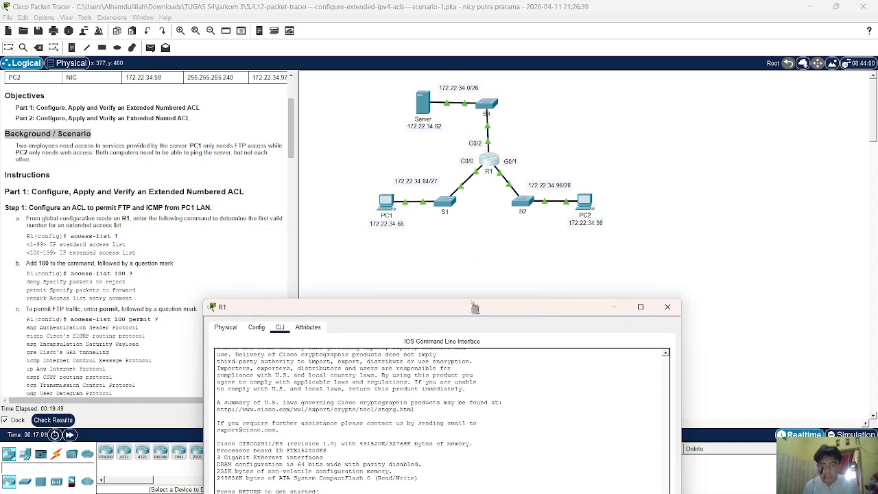
{"action": "mouse_move", "coordinate": [489, 306]}
{"action": "left_mouse_down"}
{"action": "mouse_move", "coordinate": [502, 185]}
{"action": "mouse_move", "coordinate": [498, 319]}
{"action": "left_mouse_up"}
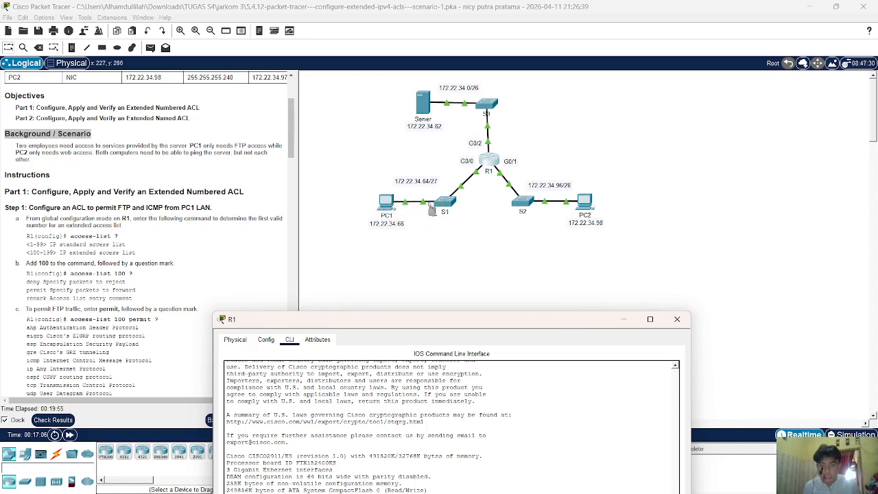
{"action": "left_click_drag", "start_coordinate": [526, 322], "coordinate": [587, 101]}
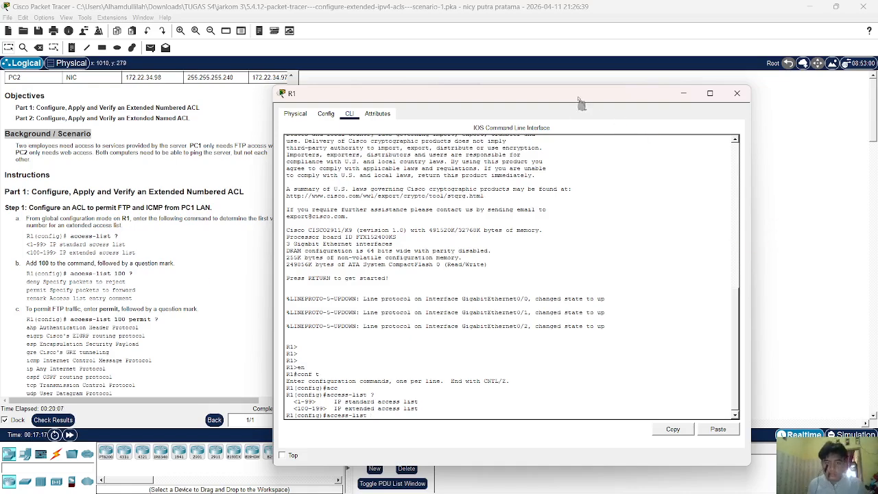
{"action": "left_click_drag", "start_coordinate": [581, 103], "coordinate": [564, 283]}
{"action": "left_click", "coordinate": [681, 157]}
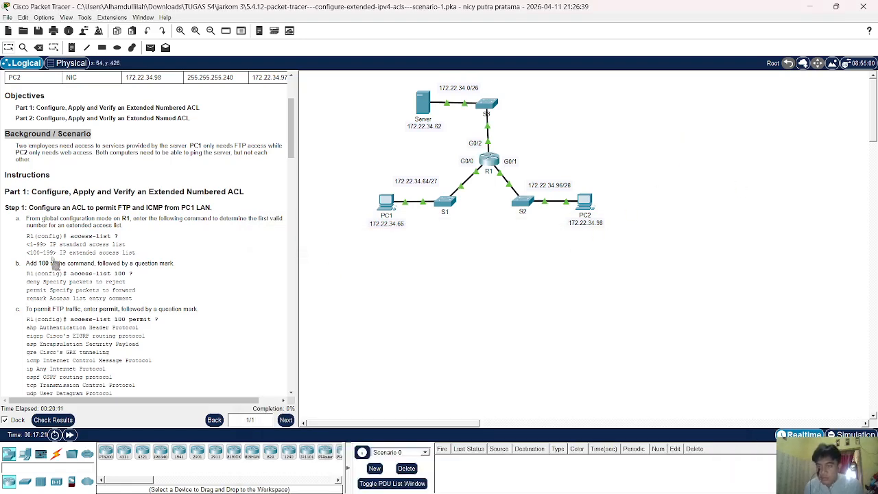
{"action": "scroll", "coordinate": [55, 264], "scroll_direction": "down", "scroll_amount": 2}
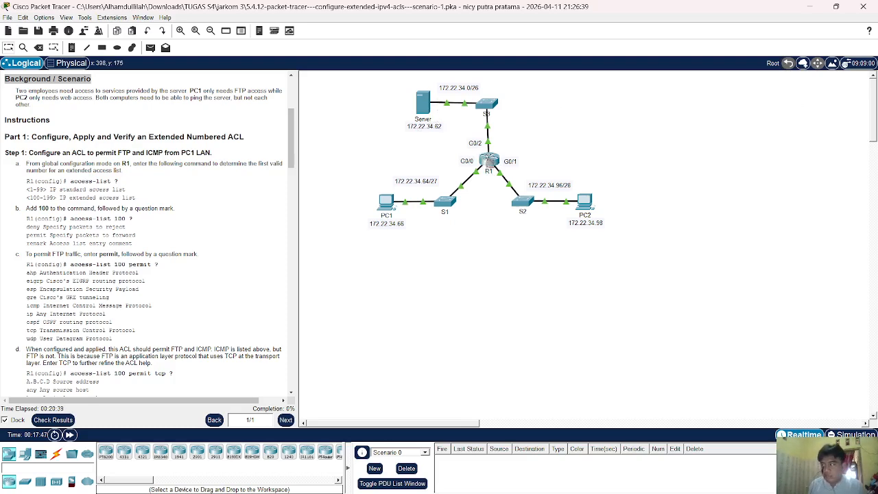
{"action": "left_click_drag", "start_coordinate": [133, 218], "coordinate": [70, 218]}
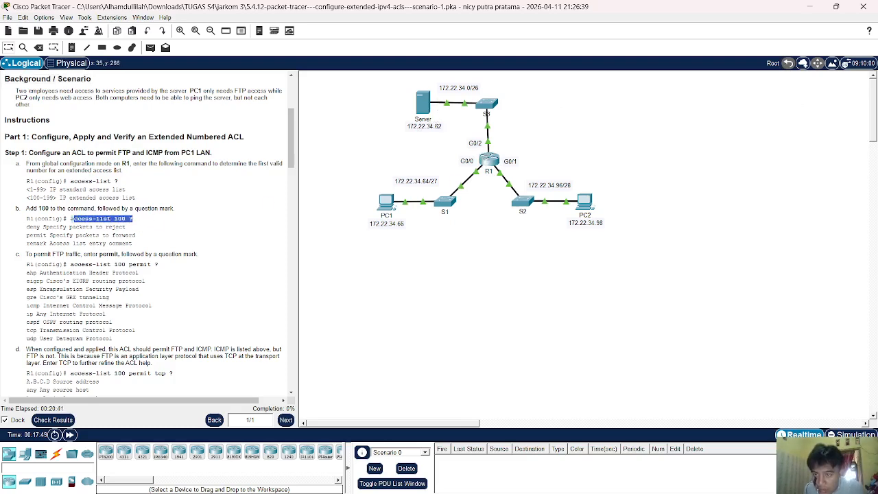
{"action": "left_click", "coordinate": [491, 162]}
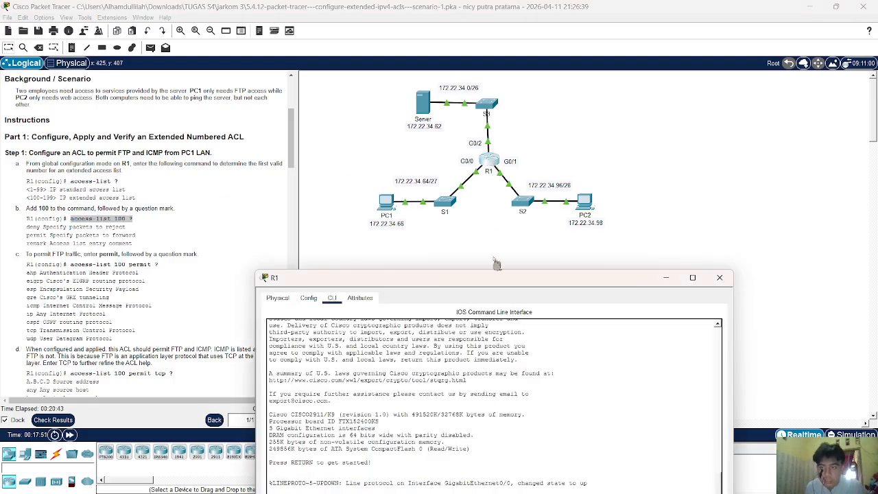
Show access list 100's actions (deny, permit, remark), then bring the topology forward and reopen R1.
{"action": "left_click_drag", "start_coordinate": [515, 261], "coordinate": [574, 63]}
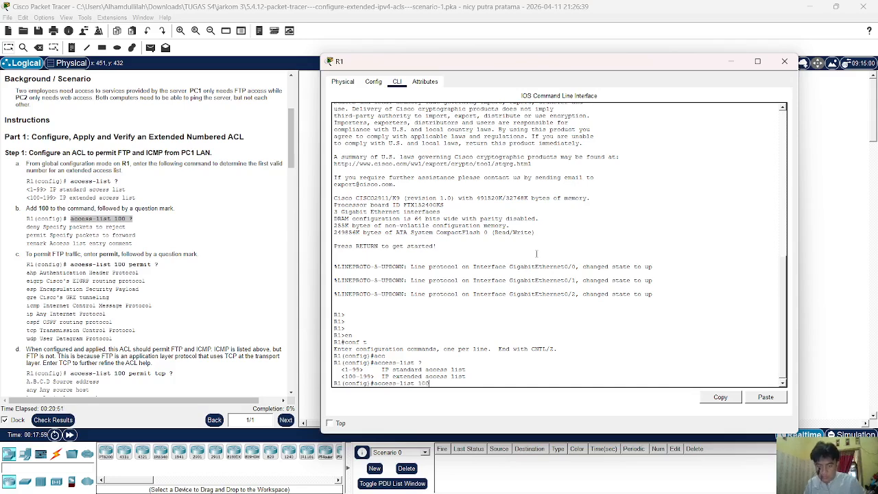
{"action": "type", "text": "?"}
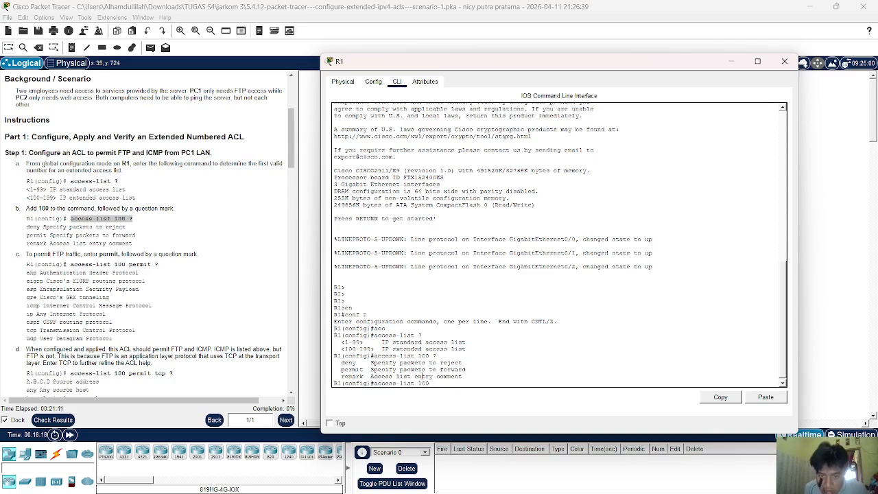
{"action": "left_click", "coordinate": [829, 273]}
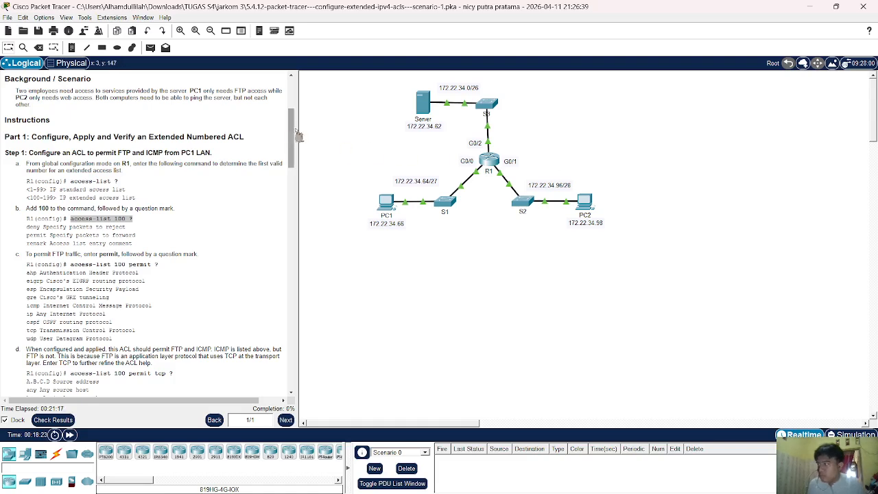
{"action": "left_click", "coordinate": [485, 162]}
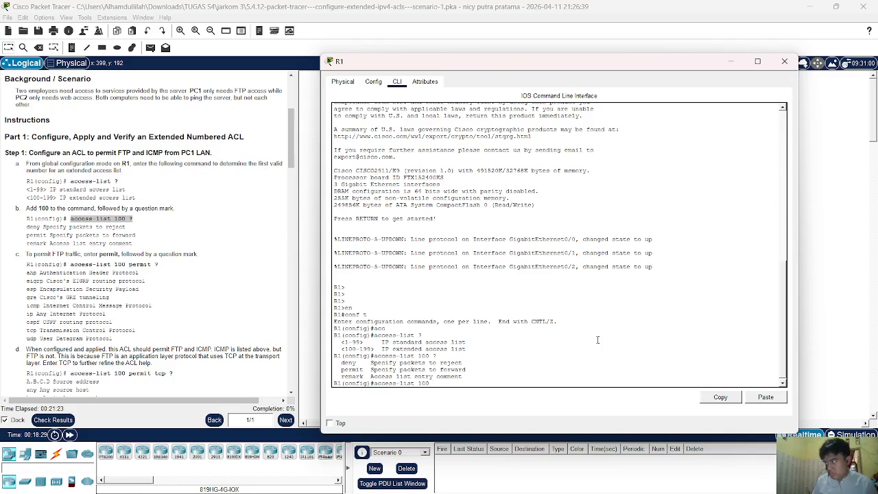
Display the protocols accepted by 'access-list 100 permit'.
{"action": "type", "text": "perm"}
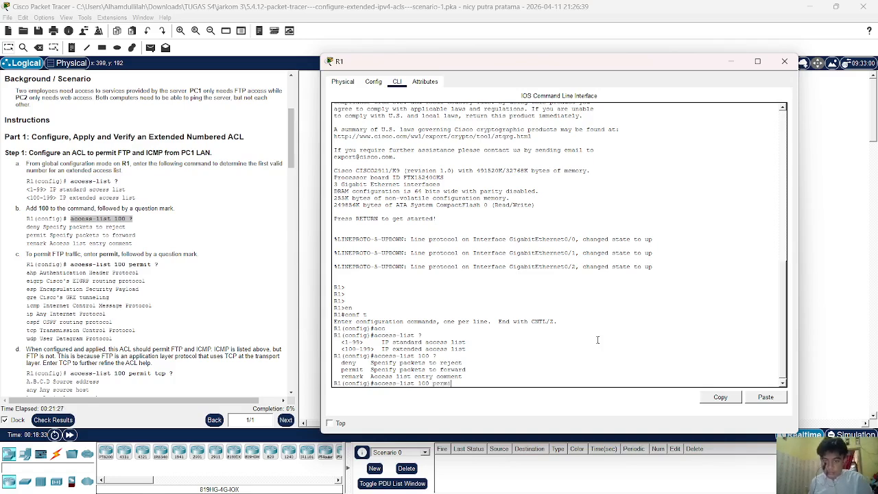
{"action": "type", "text": "i"}
{"action": "key", "text": "Tab"}
{"action": "key", "text": "Return"}
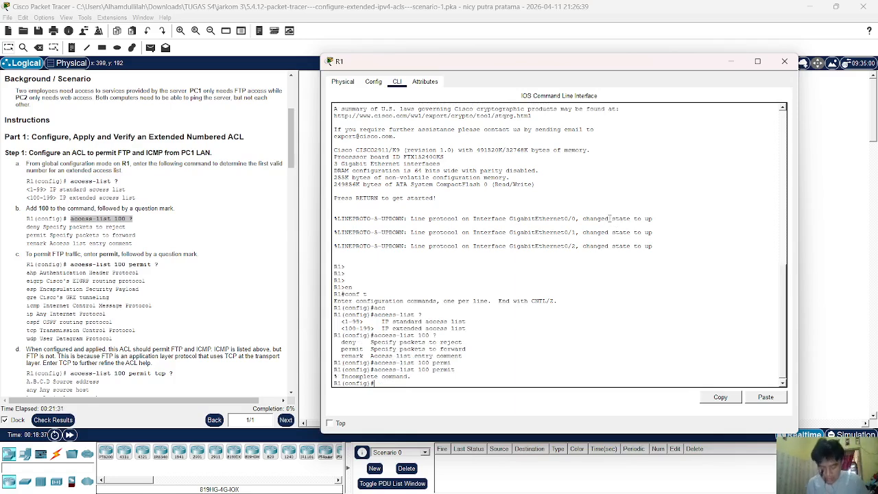
{"action": "key", "text": "Up"}
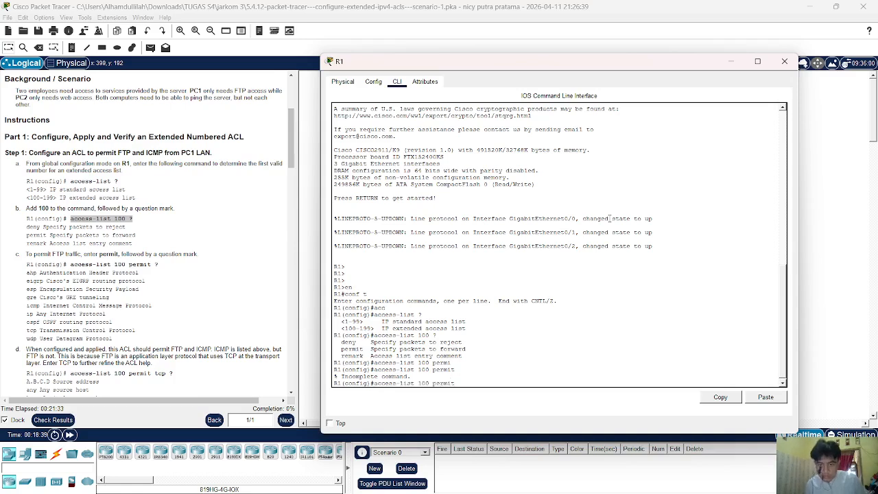
{"action": "type", "text": "?"}
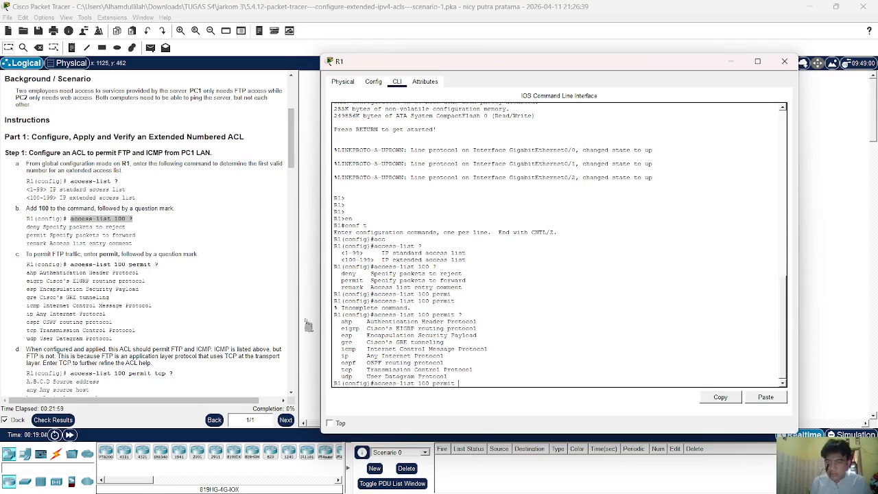
Add tcp to the permit entry and list its source-address options.
{"action": "scroll", "coordinate": [49, 299], "scroll_direction": "down", "scroll_amount": 2}
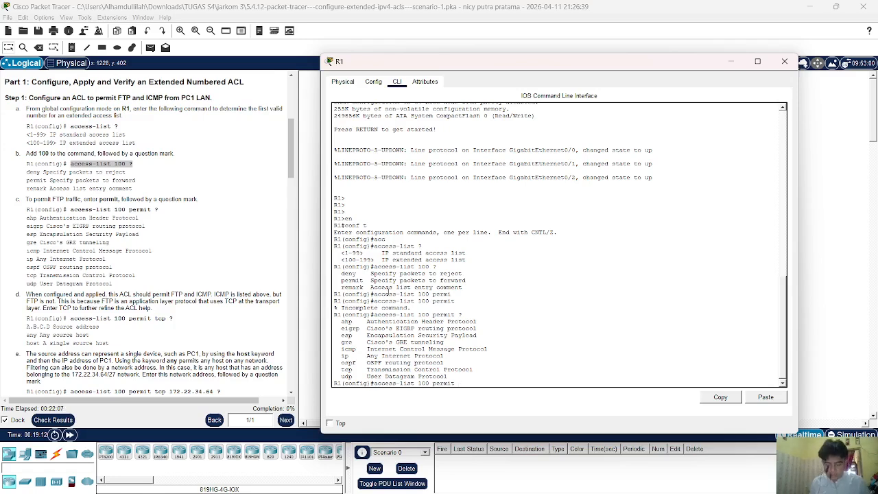
{"action": "type", "text": "tc"}
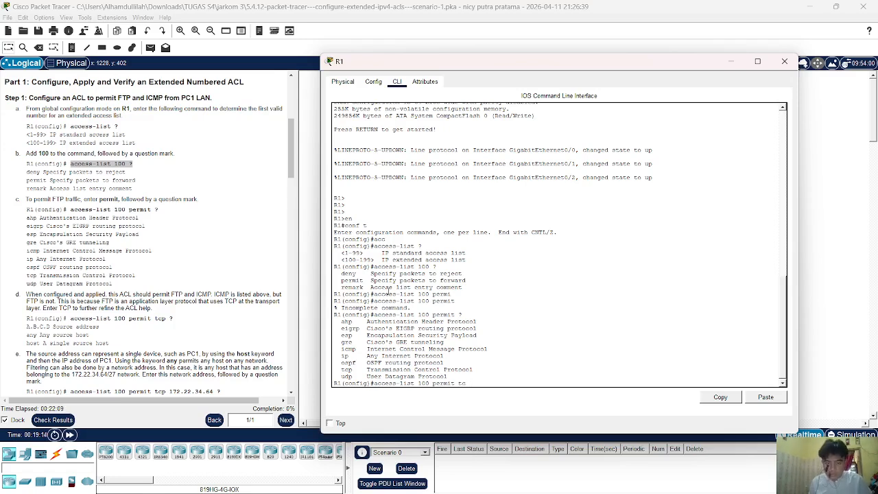
{"action": "key", "text": "Tab"}
{"action": "type", "text": "?"}
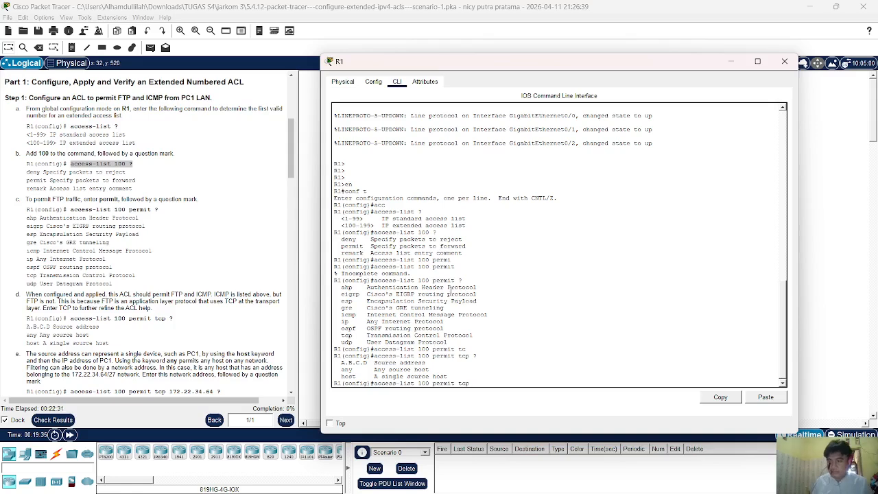
Add source address 172.22.34.64 to the access-list 100 permit tcp line.
{"action": "scroll", "coordinate": [206, 213], "scroll_direction": "down", "scroll_amount": 2}
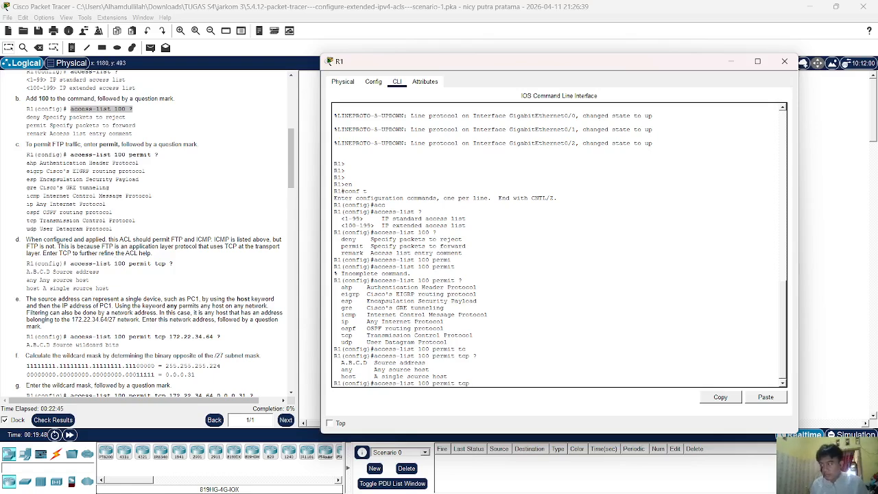
{"action": "scroll", "coordinate": [55, 277], "scroll_direction": "down", "scroll_amount": 2}
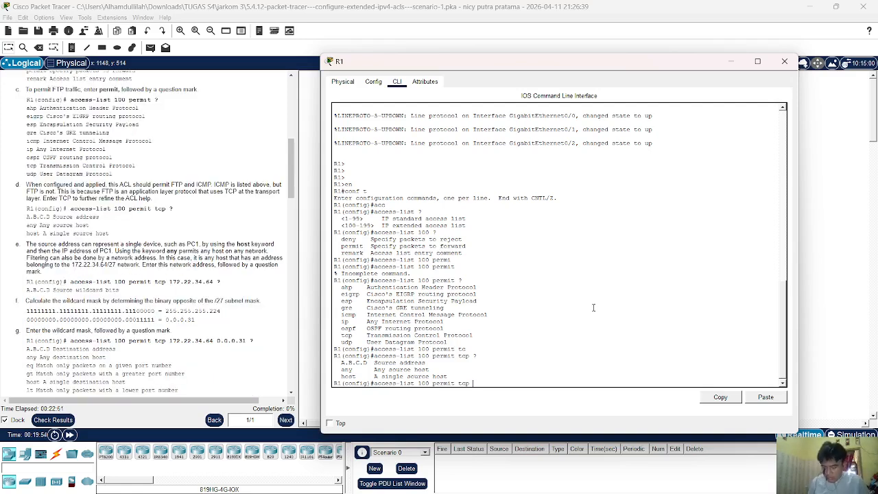
{"action": "type", "text": "cp tcp"}
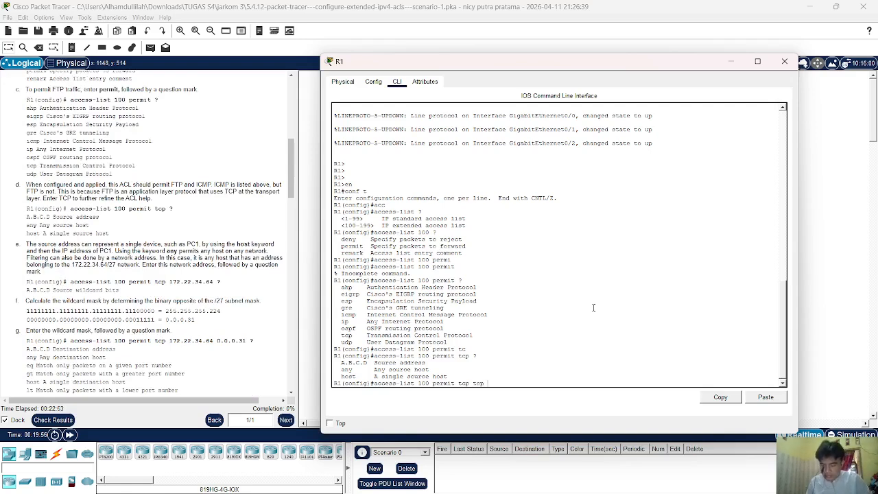
{"action": "type", "text": "172."}
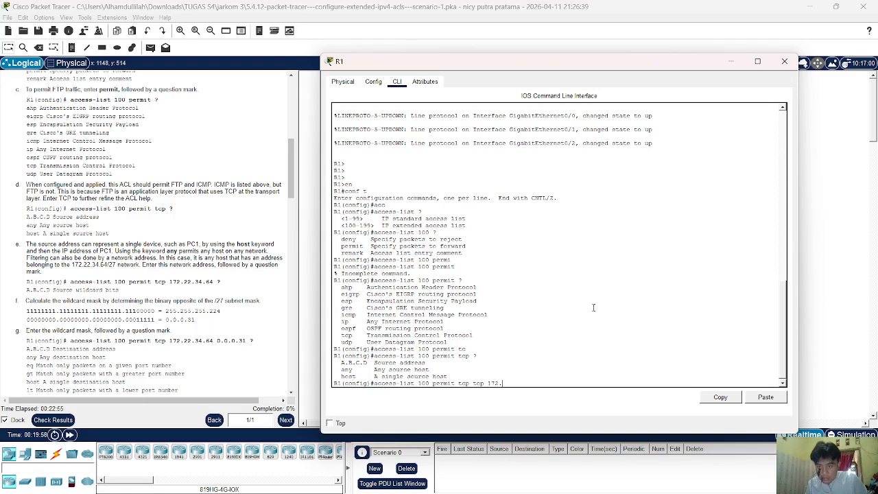
{"action": "type", "text": "22.34."}
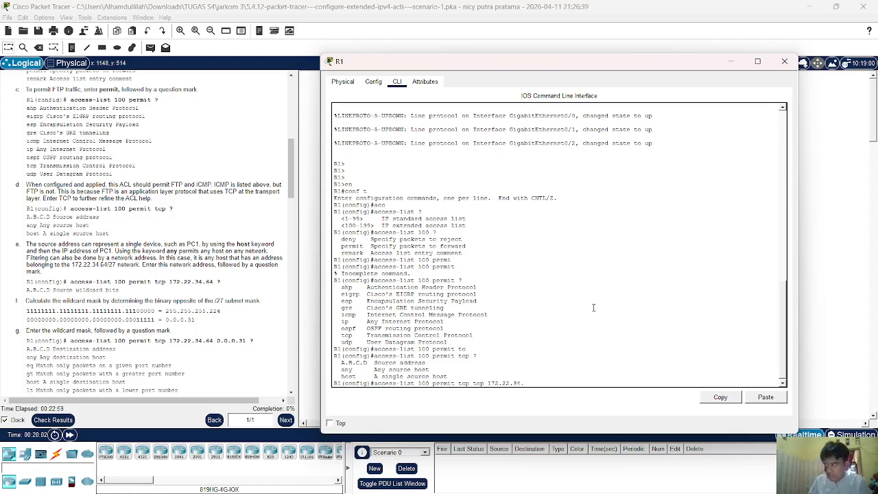
{"action": "type", "text": "64"}
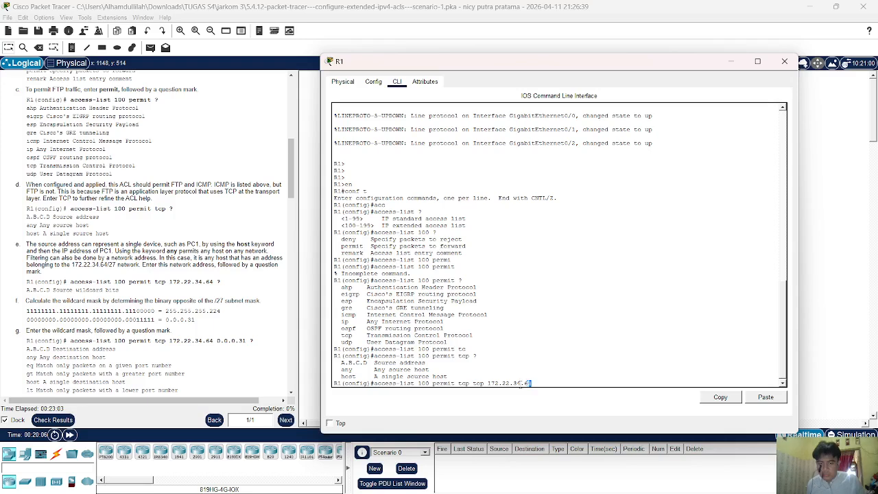
{"action": "left_click_drag", "start_coordinate": [532, 383], "coordinate": [496, 384]}
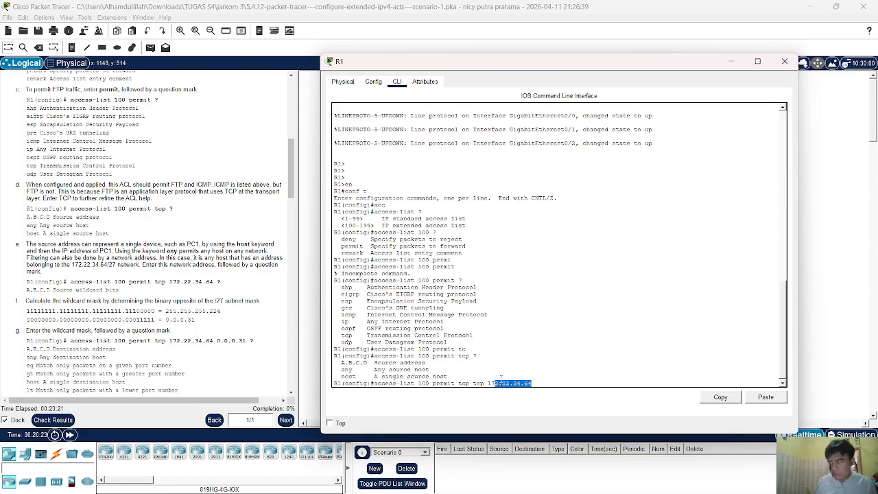
Scroll the instructions to the wildcard-mask step and review the /27 subnet mask.
{"action": "scroll", "coordinate": [183, 328], "scroll_direction": "up", "scroll_amount": 5}
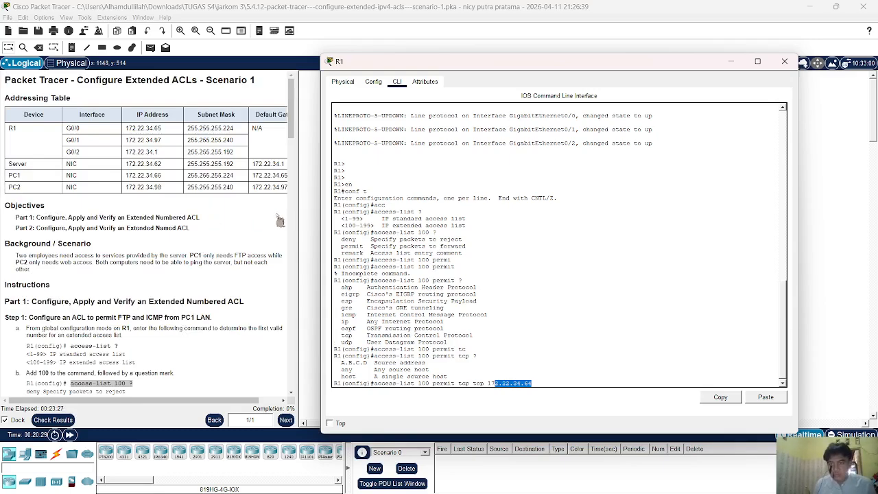
{"action": "scroll", "coordinate": [221, 245], "scroll_direction": "down", "scroll_amount": 5}
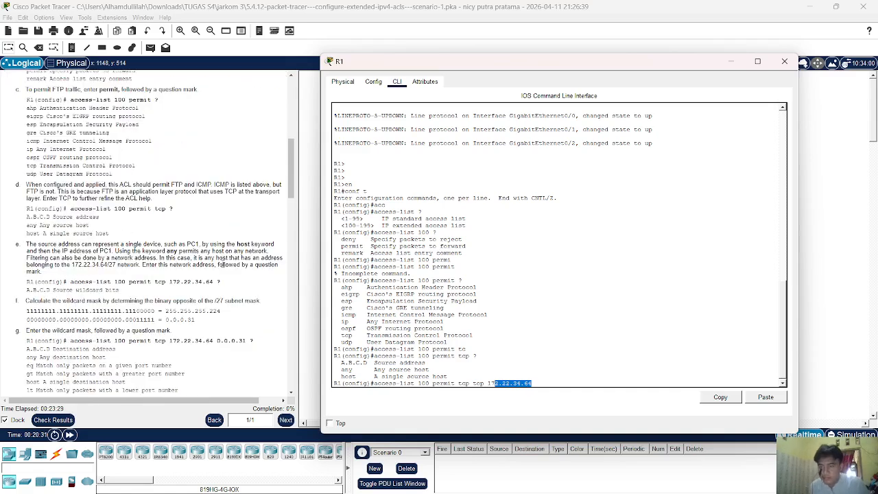
{"action": "scroll", "coordinate": [223, 264], "scroll_direction": "down", "scroll_amount": 3}
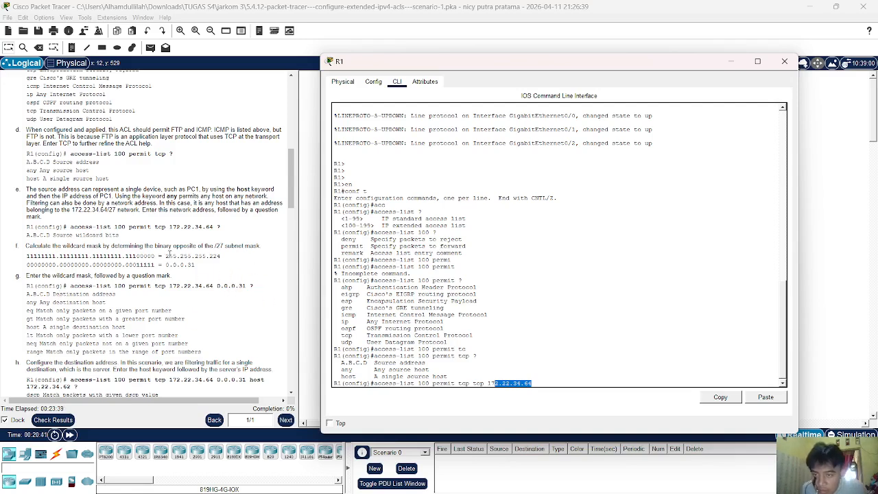
{"action": "left_click_drag", "start_coordinate": [220, 257], "coordinate": [190, 257]}
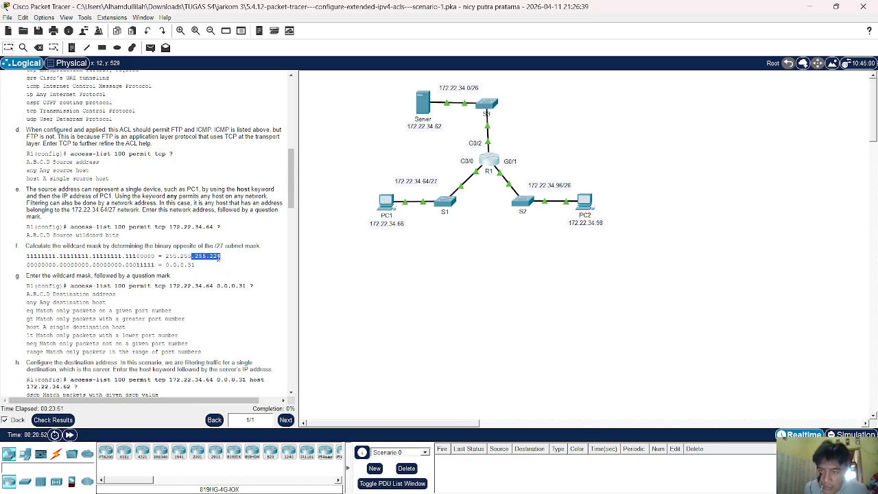
{"action": "left_click", "coordinate": [204, 269]}
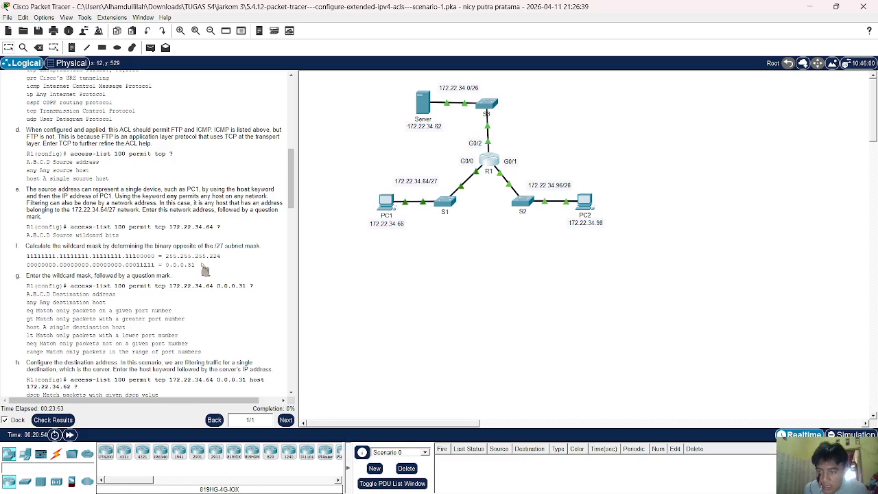
Check the 0.0.0.31 wildcard mask in the instructions and reopen R1's CLI.
{"action": "left_click_drag", "start_coordinate": [211, 276], "coordinate": [159, 265]}
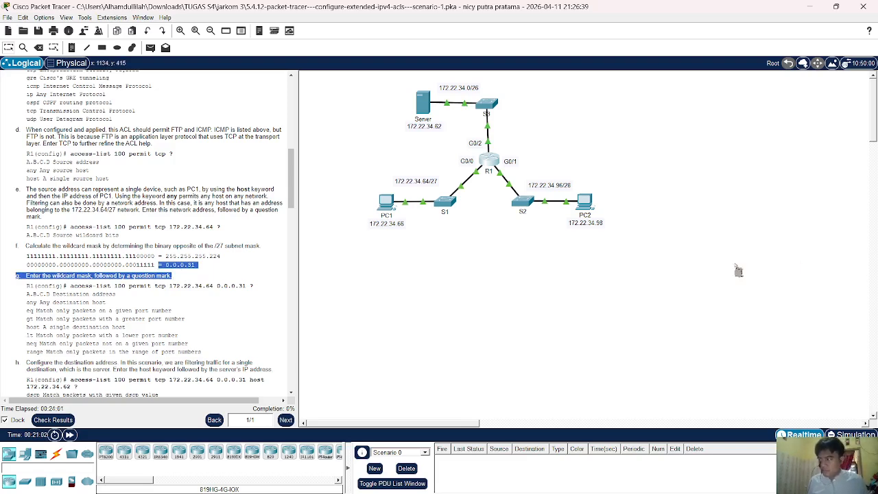
{"action": "left_click", "coordinate": [173, 255]}
{"action": "scroll", "coordinate": [197, 290], "scroll_direction": "down", "scroll_amount": 2}
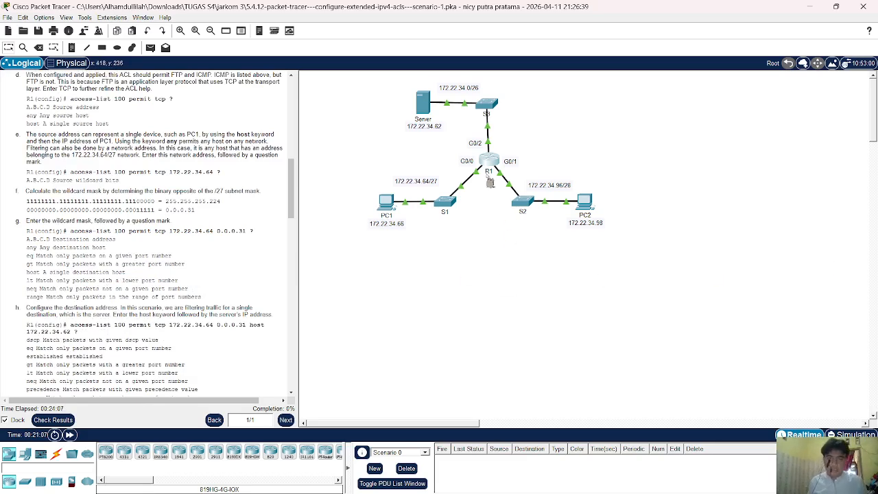
{"action": "left_click", "coordinate": [487, 160]}
{"action": "left_click", "coordinate": [575, 319]}
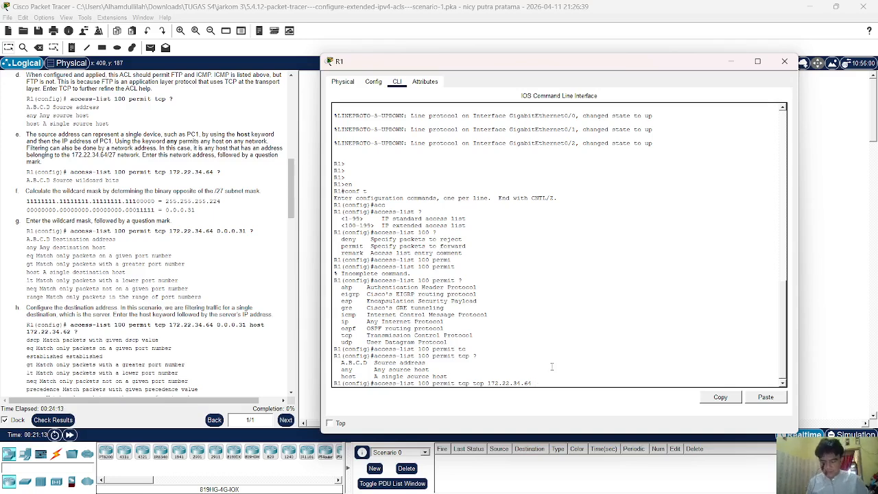
Append wildcard 0.0.0.31, get 'Unrecognized command', and clear the faulty line.
{"action": "type", "text": "0.0.0.31 ?"}
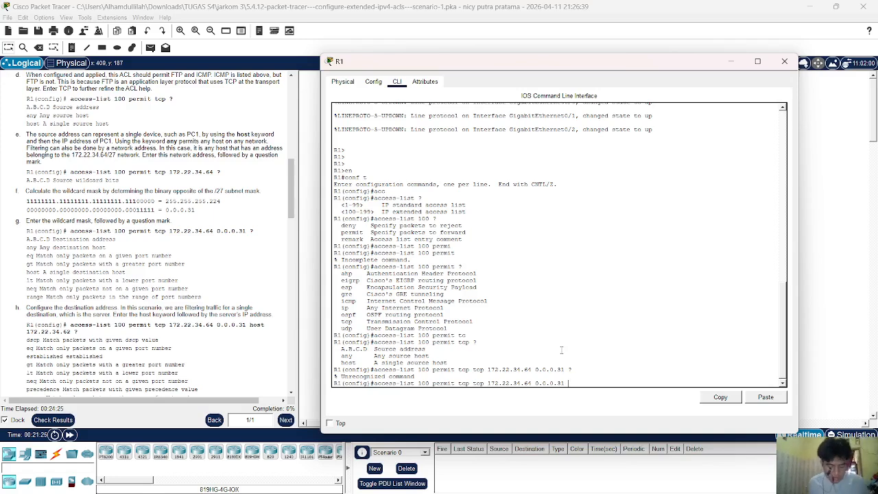
{"action": "key", "text": "BackSpace"}
{"action": "key", "text": "BackSpace"}
{"action": "key", "text": "BackSpace"}
{"action": "key", "text": "BackSpace"}
{"action": "key", "text": "BackSpace"}
{"action": "key", "text": "BackSpace"}
{"action": "key", "text": "BackSpace"}
{"action": "key", "text": "BackSpace"}
{"action": "key", "text": "BackSpace"}
{"action": "key", "text": "BackSpace"}
{"action": "key", "text": "BackSpace"}
{"action": "key", "text": "BackSpace"}
{"action": "key", "text": "BackSpace"}
{"action": "key", "text": "BackSpace"}
{"action": "key", "text": "BackSpace"}
{"action": "key", "text": "BackSpace"}
{"action": "key", "text": "BackSpace"}
{"action": "key", "text": "BackSpace"}
{"action": "key", "text": "BackSpace"}
{"action": "key", "text": "BackSpace"}
{"action": "key", "text": "BackSpace"}
{"action": "key", "text": "BackSpace"}
{"action": "key", "text": "BackSpace"}
{"action": "key", "text": "BackSpace"}
{"action": "key", "text": "BackSpace"}
{"action": "key", "text": "BackSpace"}
{"action": "key", "text": "BackSpace"}
{"action": "key", "text": "BackSpace"}
{"action": "key", "text": "BackSpace"}
{"action": "key", "text": "BackSpace"}
{"action": "key", "text": "BackSpace"}
{"action": "key", "text": "BackSpace"}
{"action": "key", "text": "BackSpace"}
{"action": "key", "text": "BackSpace"}
{"action": "key", "text": "BackSpace"}
{"action": "key", "text": "BackSpace"}
{"action": "key", "text": "BackSpace"}
{"action": "key", "text": "BackSpace"}
{"action": "key", "text": "BackSpace"}
{"action": "key", "text": "BackSpace"}
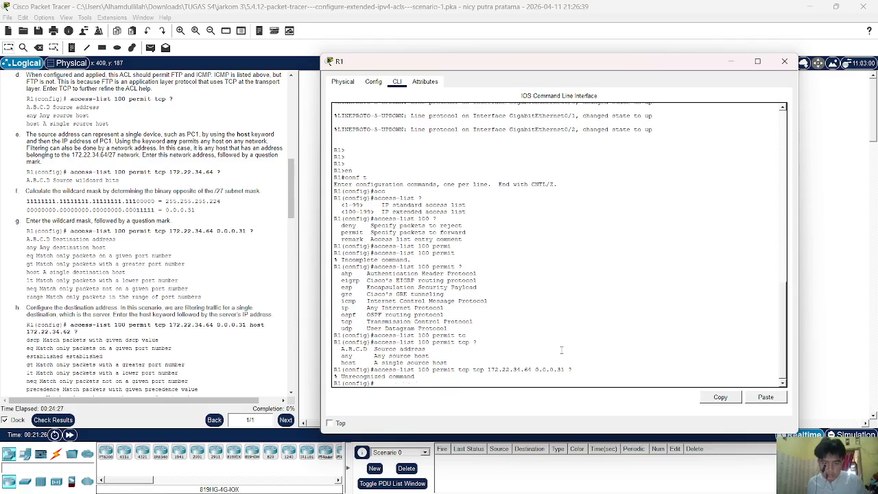
{"action": "key", "text": "Up"}
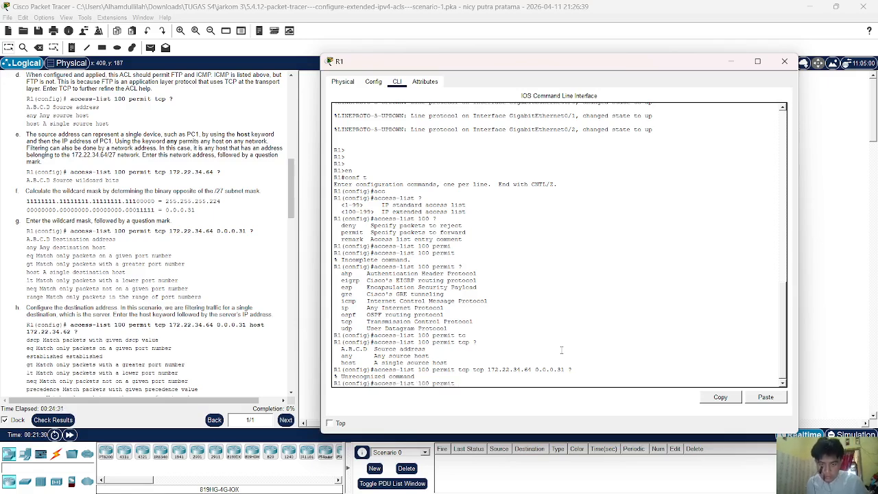
{"action": "key", "text": "BackSpace"}
{"action": "key", "text": "BackSpace"}
{"action": "key", "text": "BackSpace"}
{"action": "key", "text": "BackSpace"}
{"action": "key", "text": "BackSpace"}
{"action": "key", "text": "BackSpace"}
{"action": "key", "text": "BackSpace"}
{"action": "key", "text": "BackSpace"}
{"action": "key", "text": "BackSpace"}
{"action": "key", "text": "BackSpace"}
{"action": "key", "text": "BackSpace"}
{"action": "key", "text": "BackSpace"}
{"action": "key", "text": "BackSpace"}
{"action": "key", "text": "BackSpace"}
{"action": "key", "text": "BackSpace"}
{"action": "key", "text": "BackSpace"}
{"action": "key", "text": "BackSpace"}
{"action": "key", "text": "BackSpace"}
{"action": "key", "text": "BackSpace"}
{"action": "key", "text": "BackSpace"}
{"action": "key", "text": "Up"}
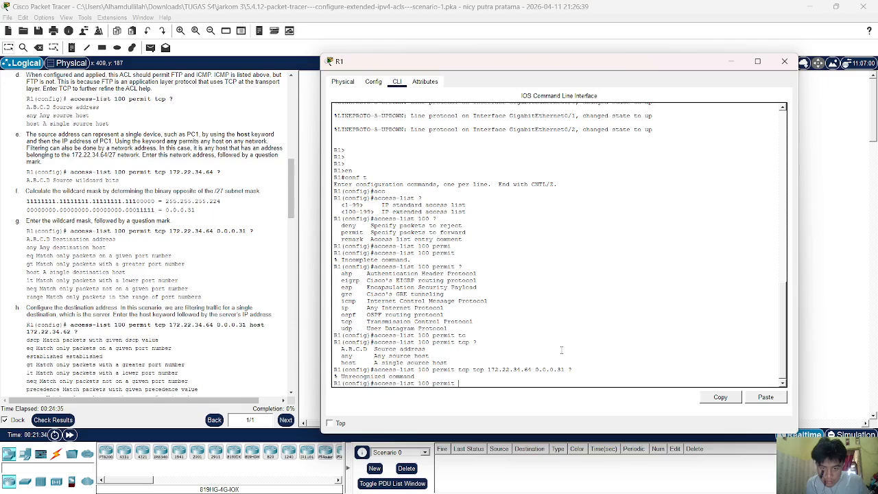
{"action": "key", "text": "Down"}
Retype 'access-list 100 permit tcp' using Tab completion.
{"action": "type", "text": "acc"}
{"action": "key", "text": "Tab"}
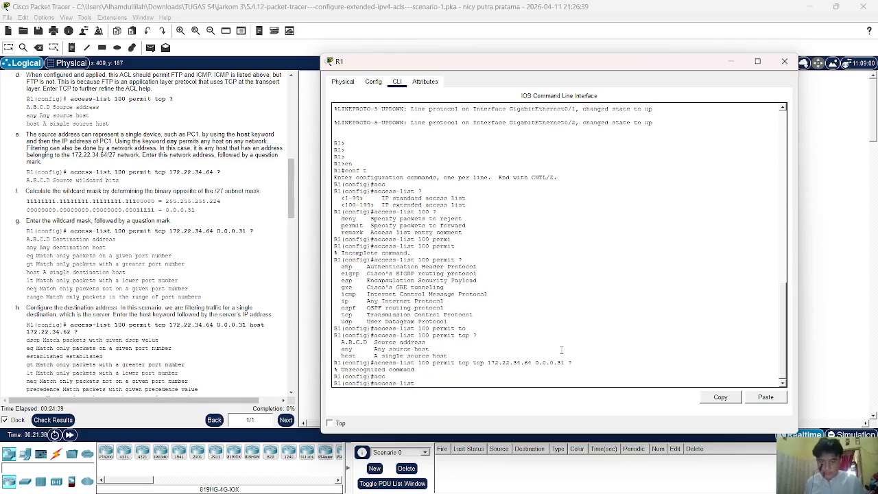
{"action": "type", "text": "100"}
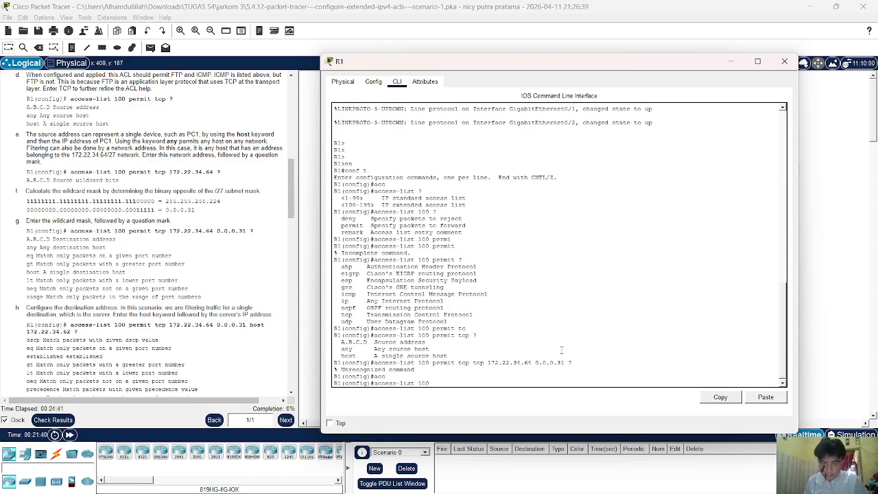
{"action": "type", "text": " per"}
{"action": "key", "text": "Tab"}
{"action": "type", "text": "tc"}
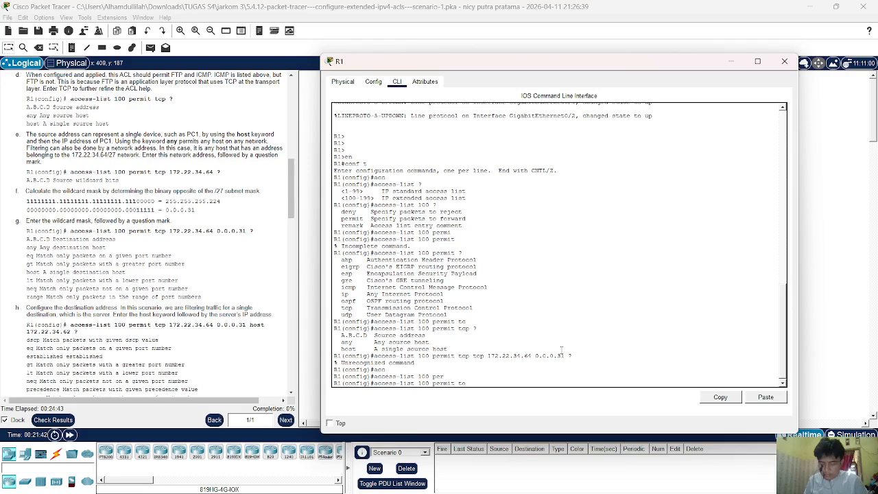
{"action": "key", "text": "Tab"}
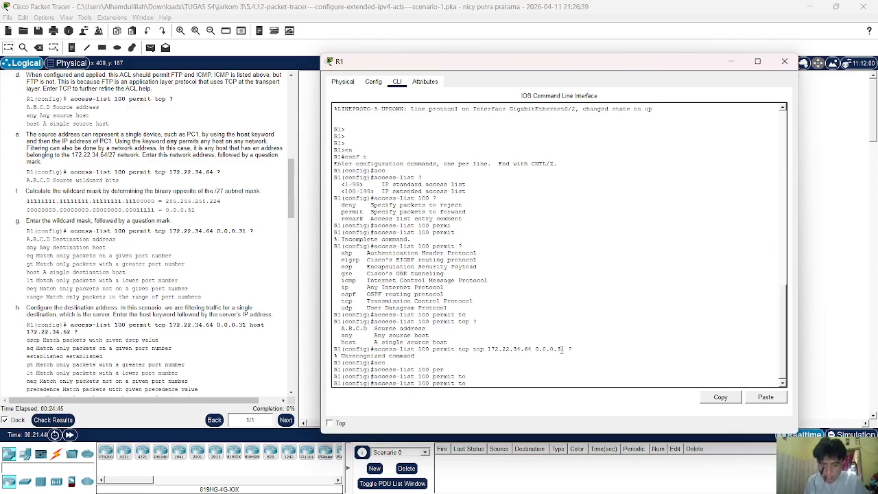
{"action": "type", "text": "p"}
{"action": "key", "text": "Tab"}
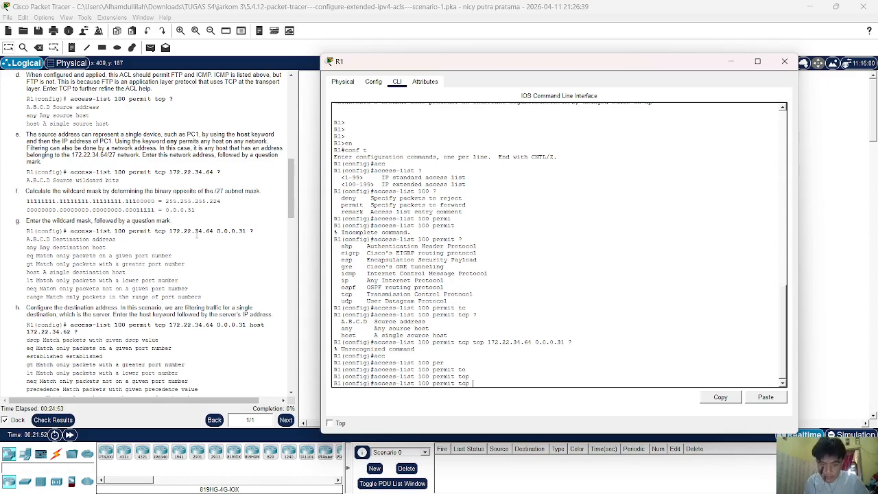
Append source 172.22.34.64 0.0.0.31 and query the next options.
{"action": "type", "text": "tc"}
{"action": "key", "text": "Tab"}
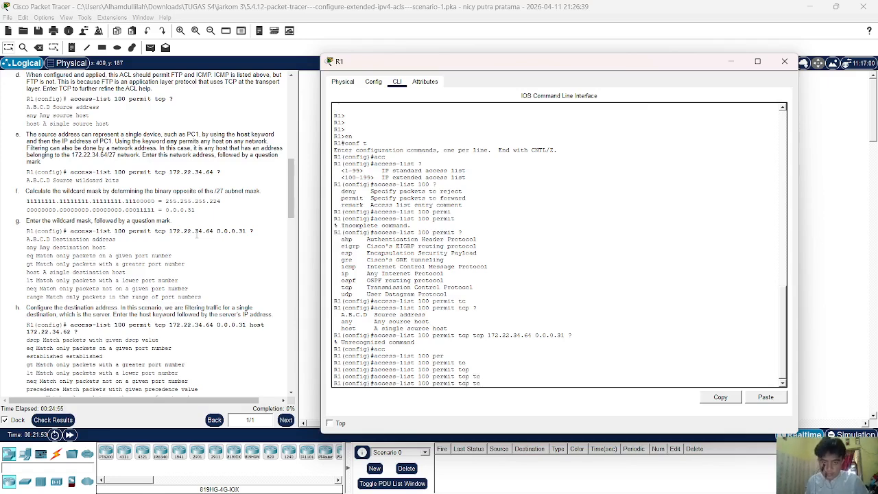
{"action": "type", "text": "1"}
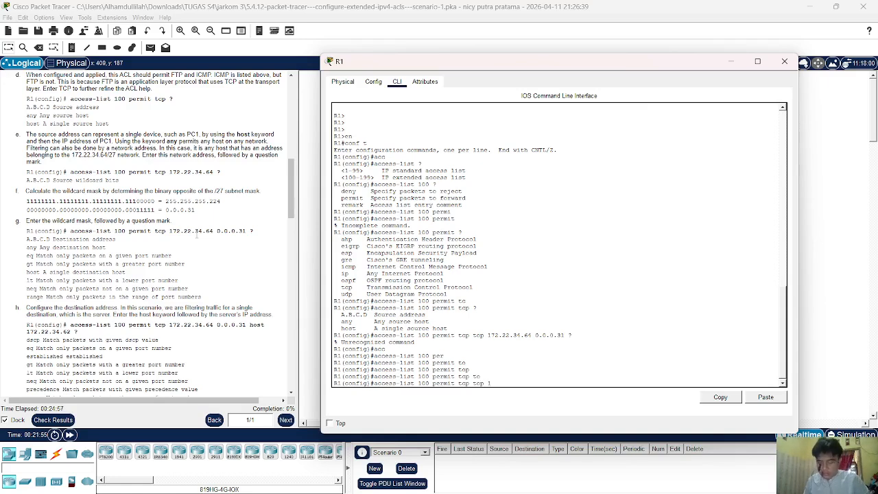
{"action": "type", "text": "72"}
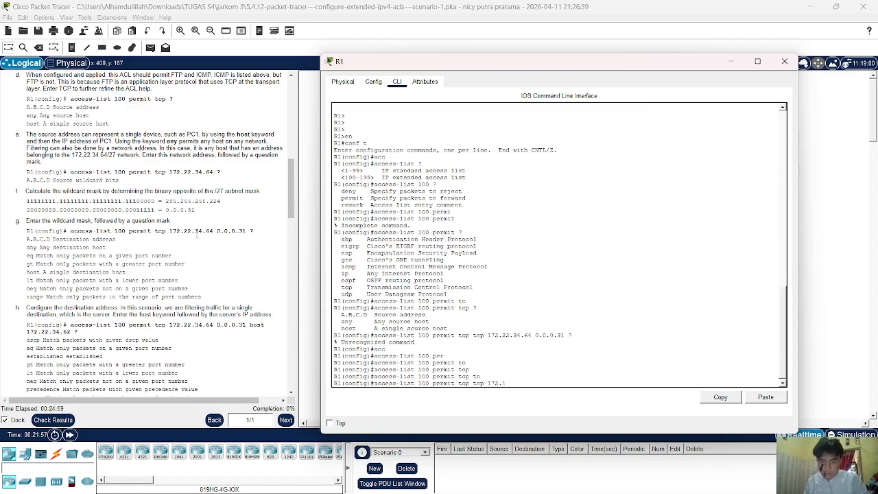
{"action": "type", "text": ".22"}
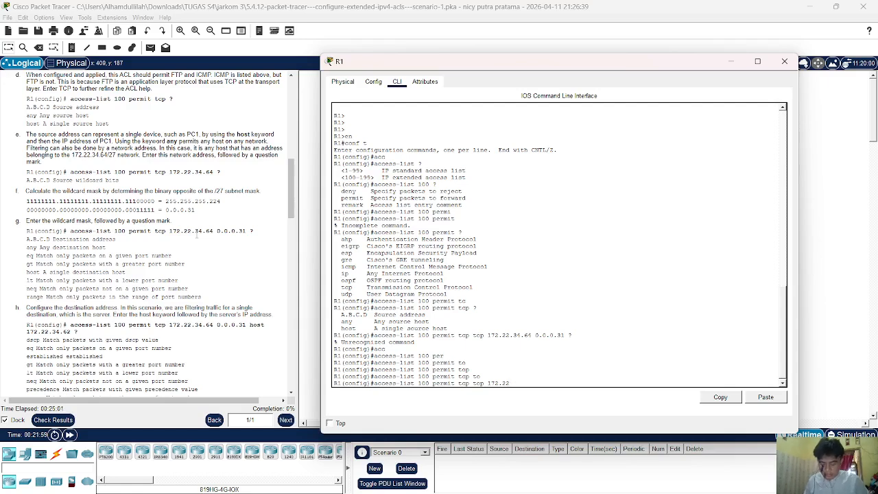
{"action": "type", "text": ".34.64 "}
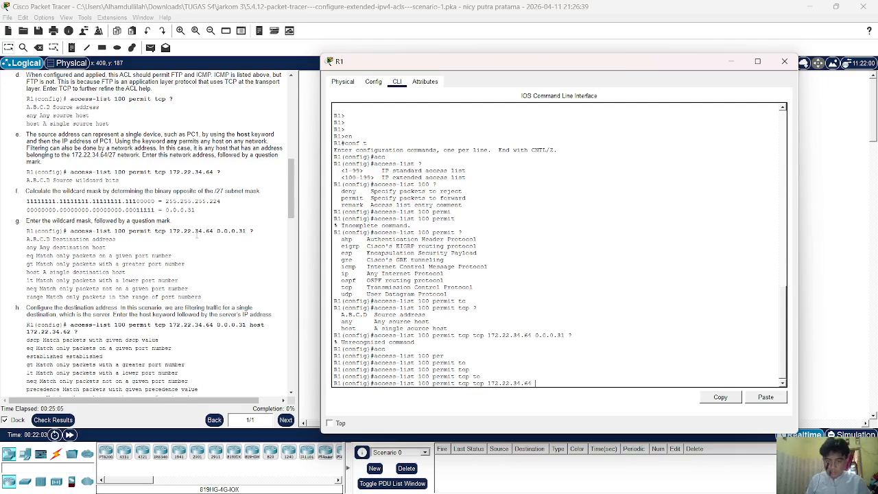
{"action": "type", "text": "0.0.0."}
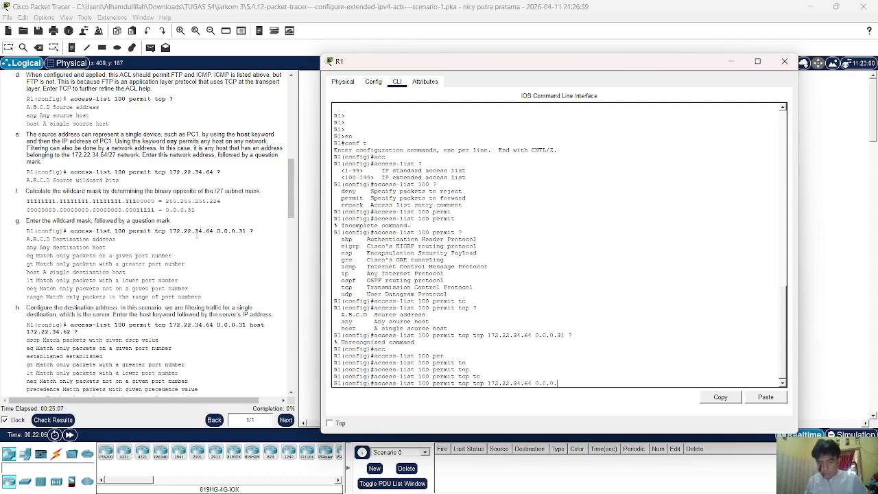
{"action": "type", "text": "31?"}
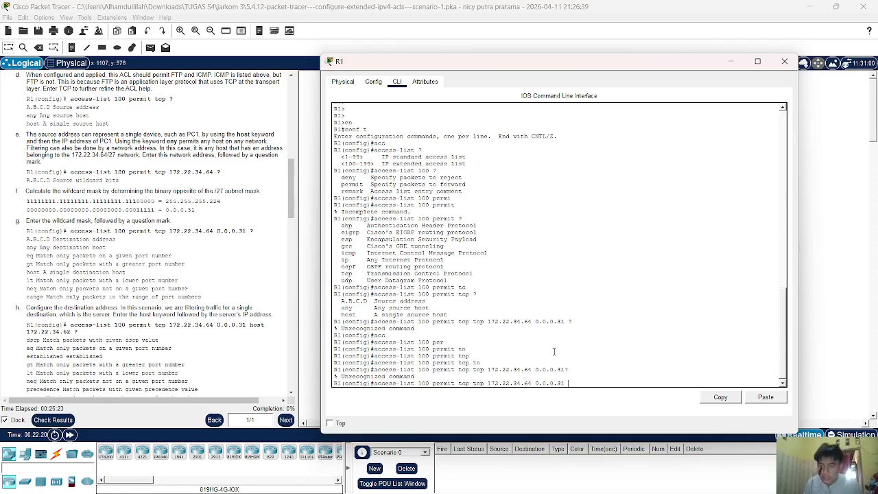
Try adding host 172.22.34.62, then erase the host part and the duplicated tcp.
{"action": "type", "text": "host"}
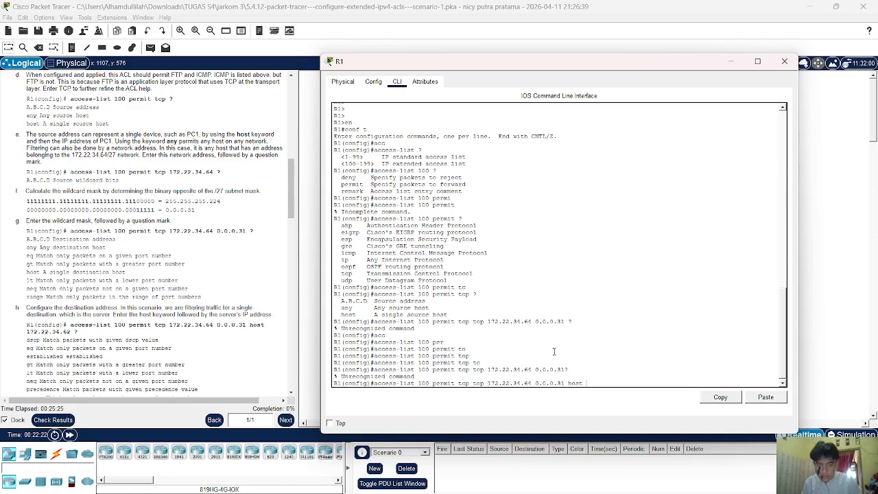
{"action": "type", "text": " 172."}
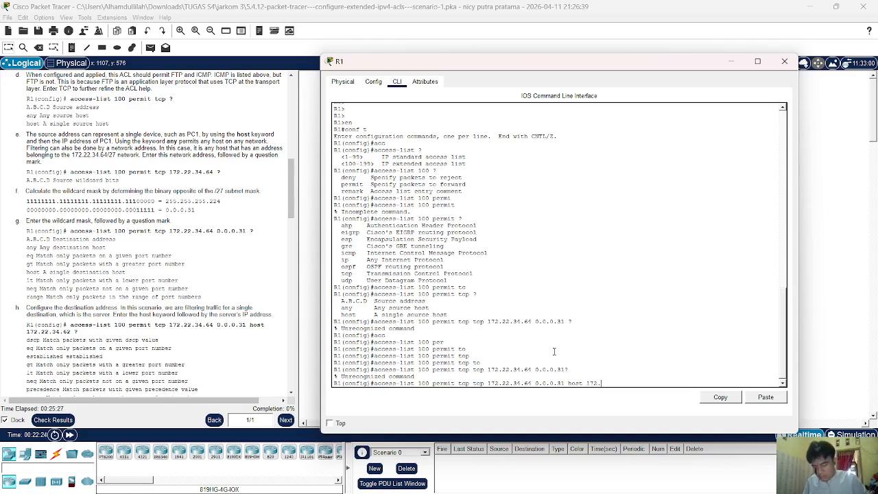
{"action": "type", "text": "1"}
{"action": "key", "text": "BackSpace"}
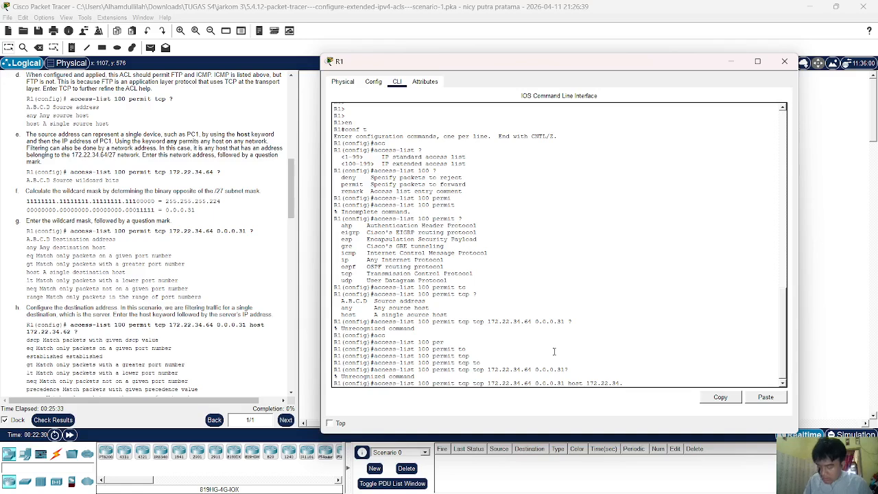
{"action": "type", "text": "22.34.62 "}
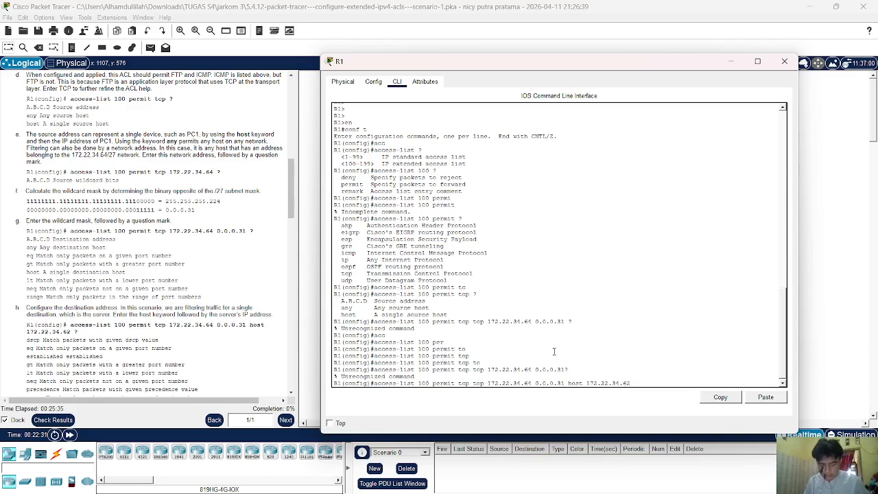
{"action": "type", "text": "?"}
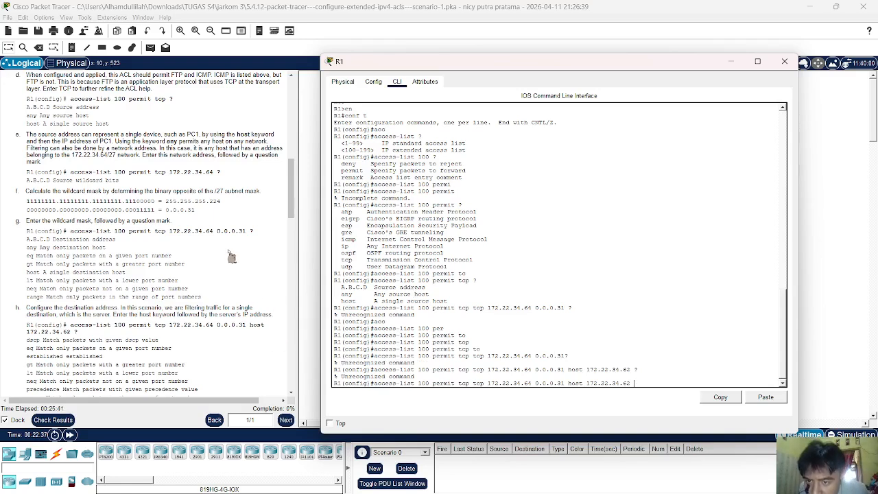
{"action": "key", "text": "BackSpace"}
{"action": "key", "text": "BackSpace"}
{"action": "key", "text": "BackSpace"}
{"action": "key", "text": "BackSpace"}
{"action": "key", "text": "BackSpace"}
{"action": "key", "text": "BackSpace"}
{"action": "key", "text": "BackSpace"}
{"action": "key", "text": "BackSpace"}
{"action": "key", "text": "BackSpace"}
{"action": "key", "text": "BackSpace"}
{"action": "key", "text": "BackSpace"}
{"action": "key", "text": "BackSpace"}
{"action": "key", "text": "BackSpace"}
{"action": "key", "text": "BackSpace"}
{"action": "key", "text": "BackSpace"}
{"action": "key", "text": "BackSpace"}
{"action": "key", "text": "BackSpace"}
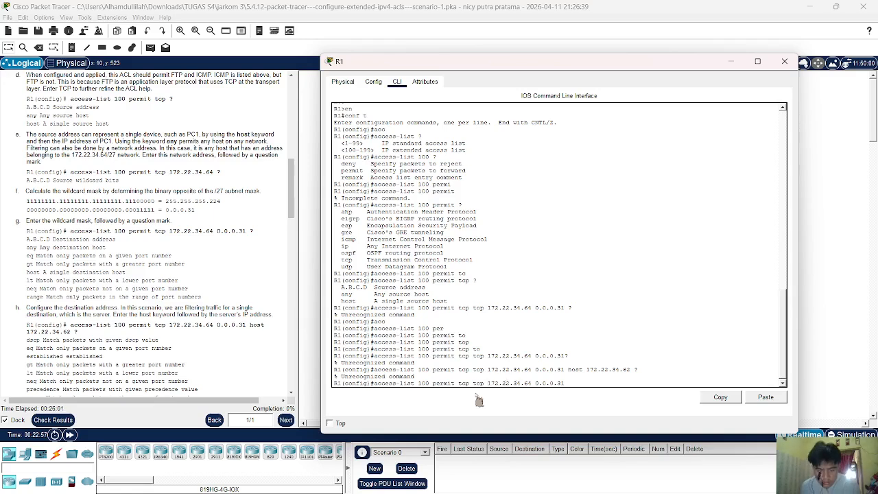
{"action": "key", "text": "BackSpace"}
{"action": "key", "text": "BackSpace"}
{"action": "key", "text": "BackSpace"}
{"action": "key", "text": "BackSpace"}
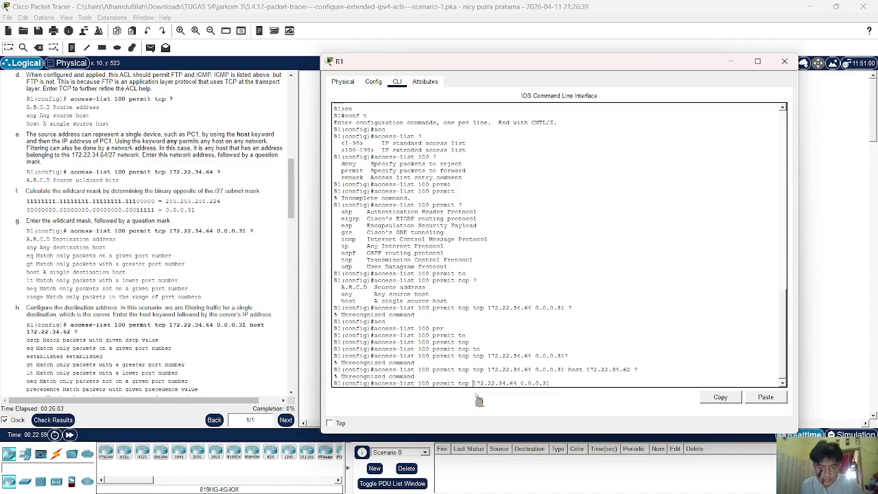
Recall the access-list 100 line, extend it to host 172.22.34.62, and list eq, range, <cr>.
{"action": "key", "text": "Return"}
{"action": "key", "text": "Up"}
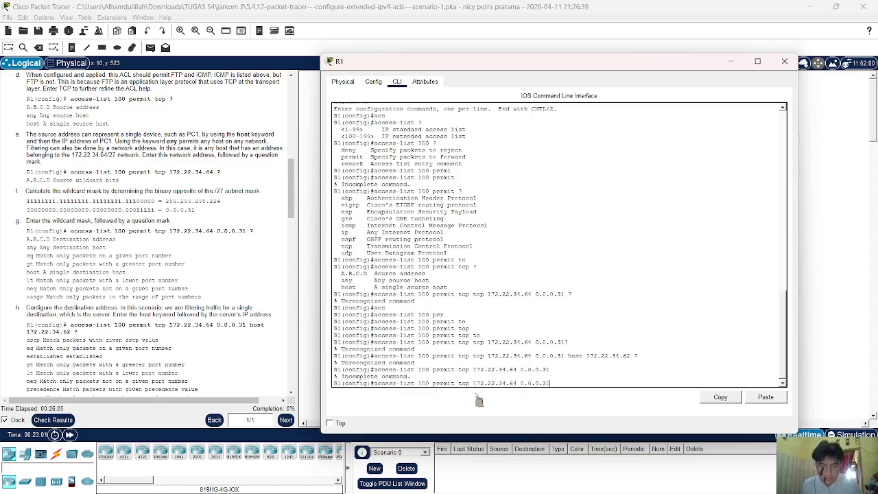
{"action": "type", "text": "?"}
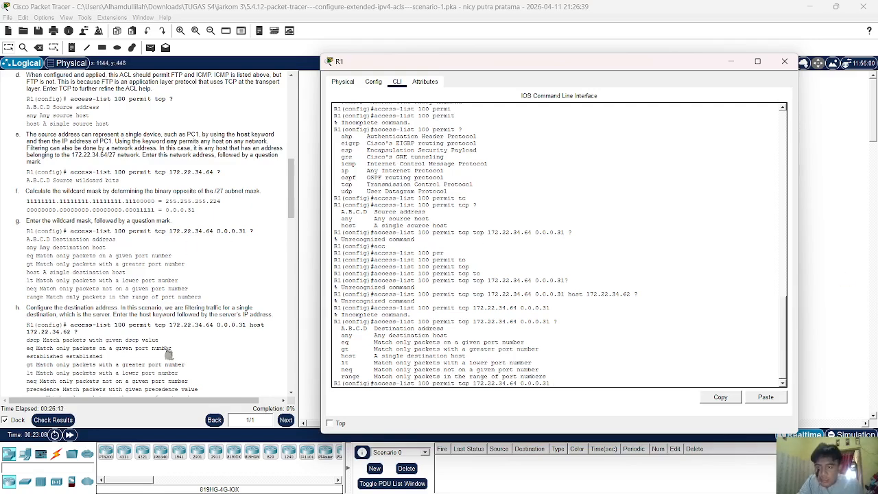
{"action": "scroll", "coordinate": [170, 353], "scroll_direction": "down", "scroll_amount": 2}
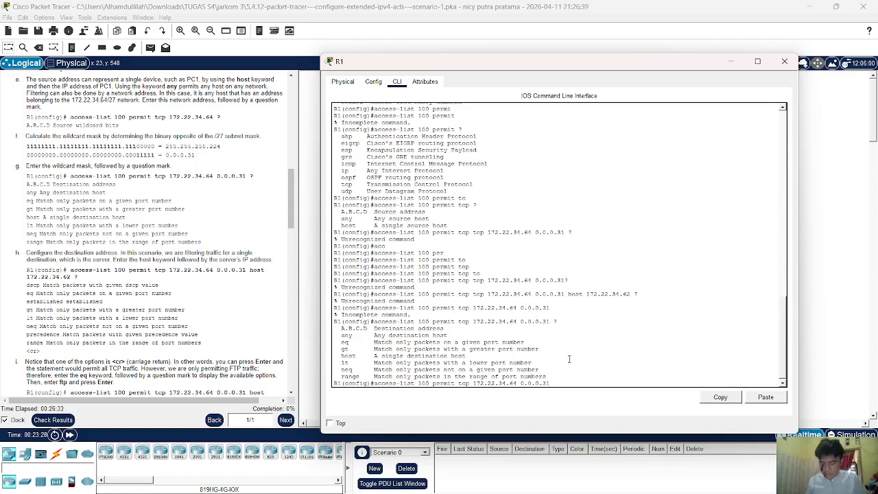
{"action": "type", "text": "host "}
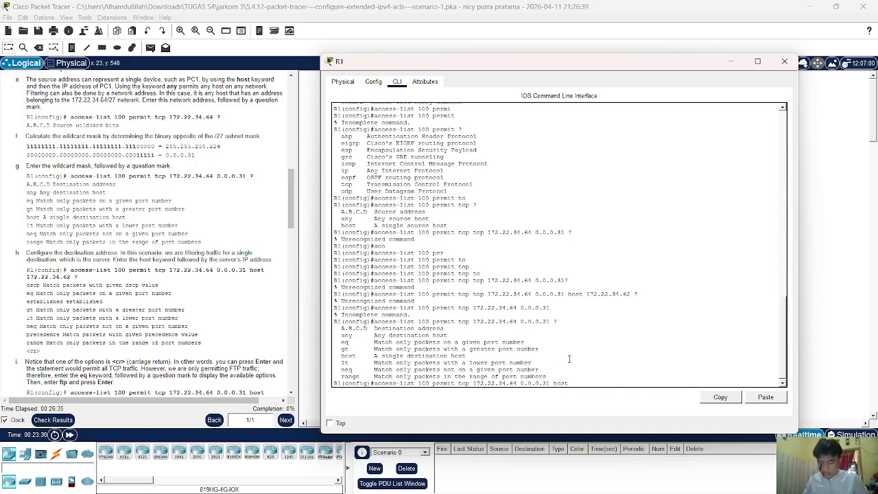
{"action": "type", "text": "172."}
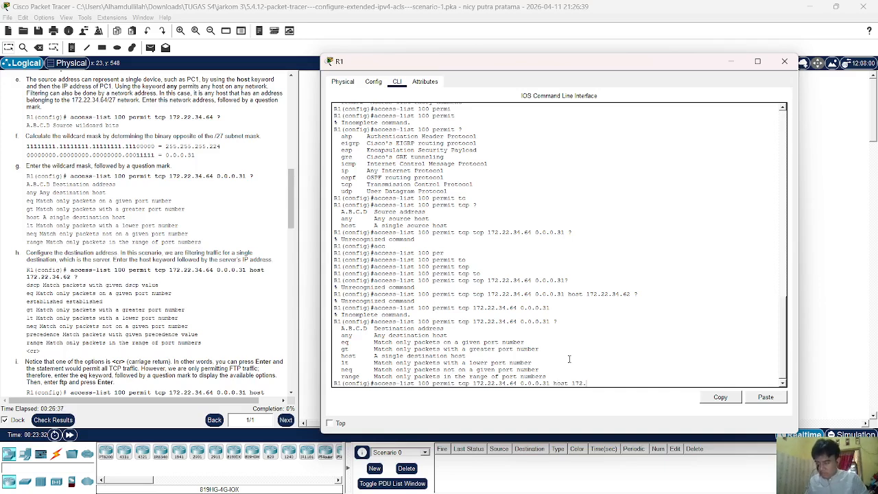
{"action": "type", "text": "22.34.62"}
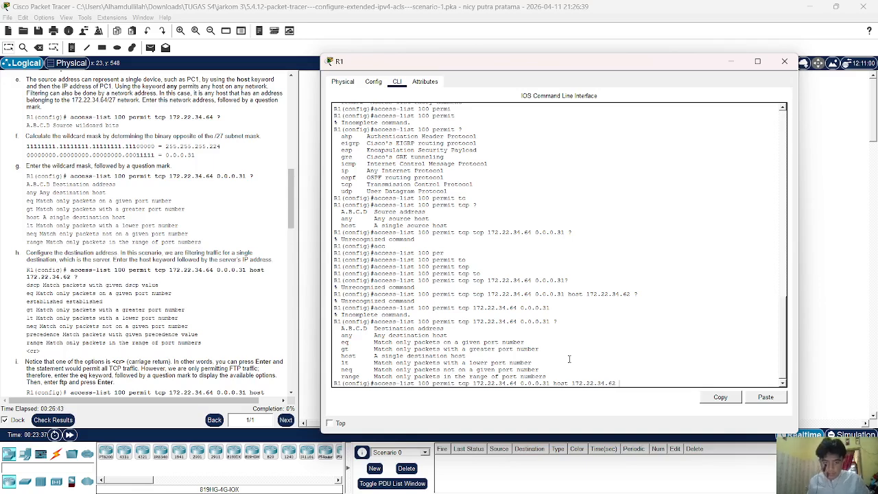
{"action": "type", "text": "?"}
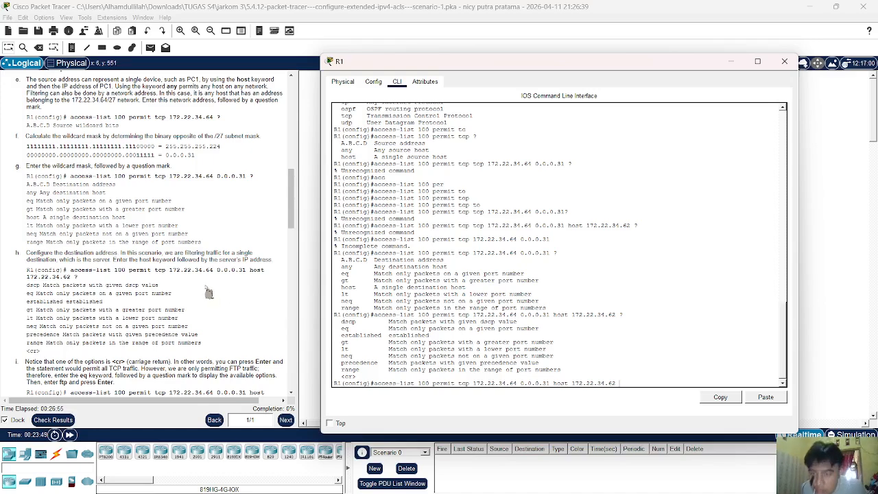
{"action": "scroll", "coordinate": [209, 287], "scroll_direction": "down", "scroll_amount": 2}
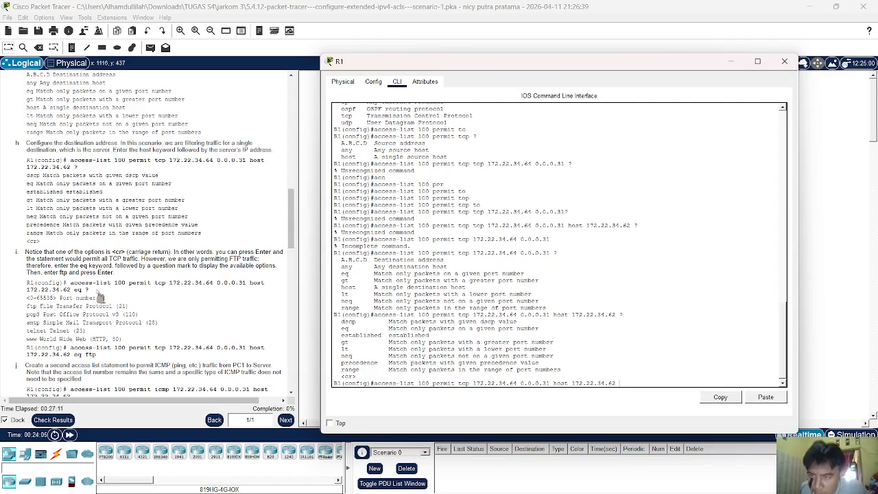
List the eq port keywords (ftp, telnet, www) and complete the entry with eq ftp.
{"action": "scroll", "coordinate": [99, 299], "scroll_direction": "down", "scroll_amount": 3}
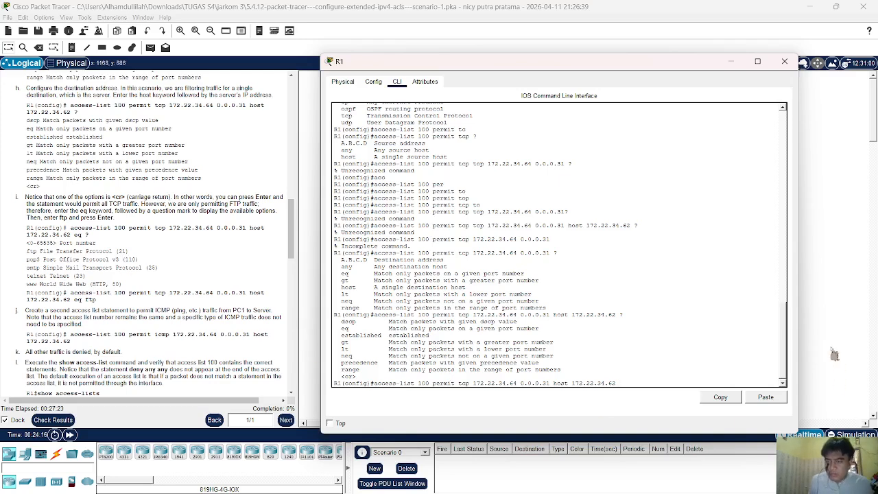
{"action": "type", "text": "e"}
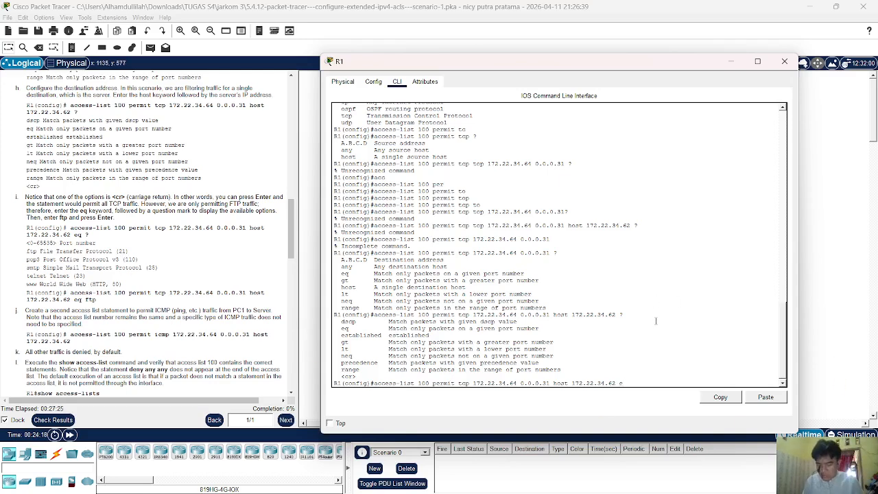
{"action": "type", "text": "q "}
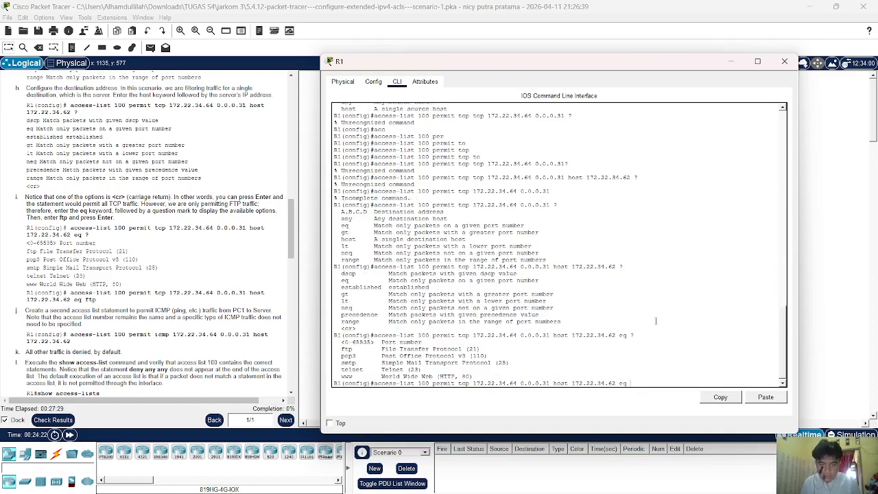
{"action": "type", "text": "??"}
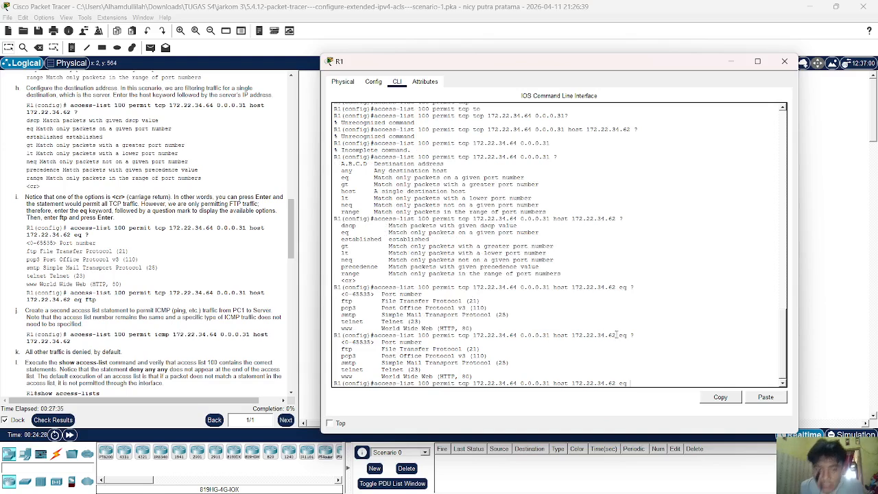
{"action": "type", "text": "ft"}
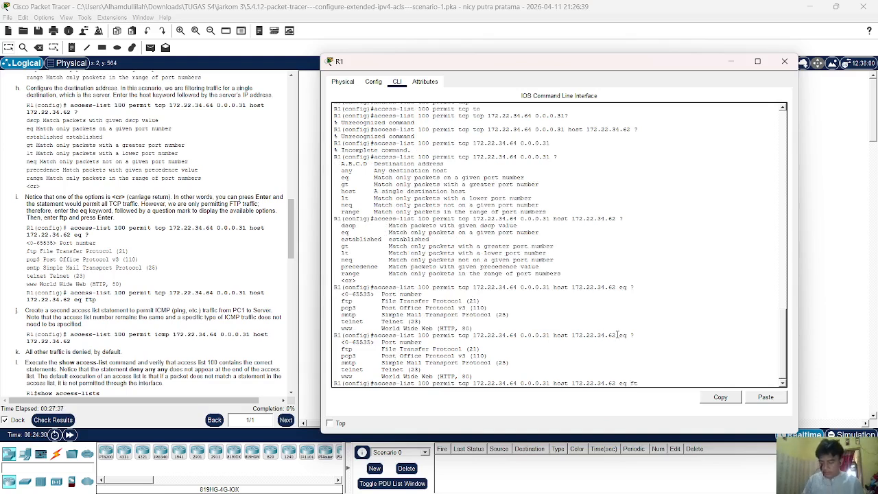
{"action": "type", "text": "p"}
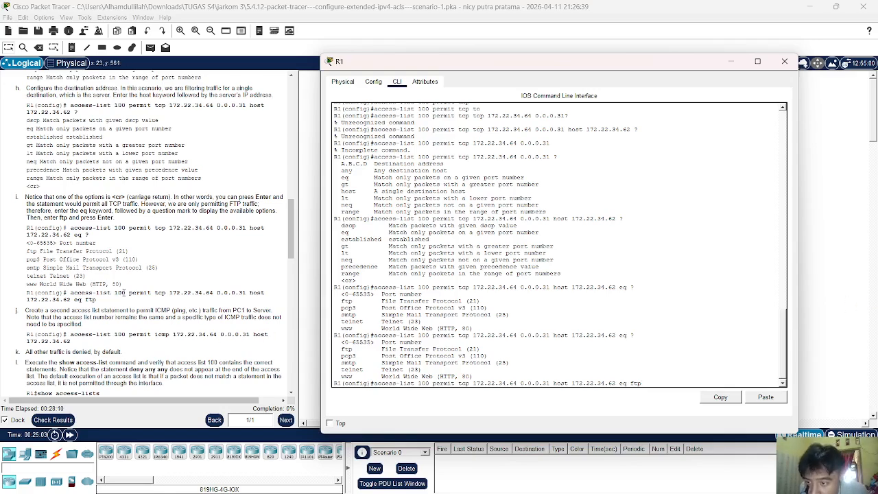
Enter the eq ftp permit entry for access-list 100 and recall it for editing.
{"action": "scroll", "coordinate": [123, 292], "scroll_direction": "down", "scroll_amount": 2}
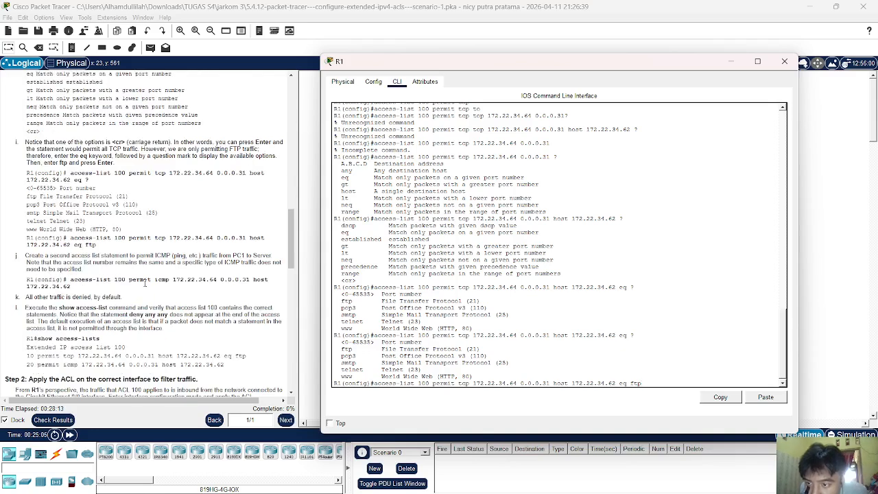
{"action": "key", "text": "Return"}
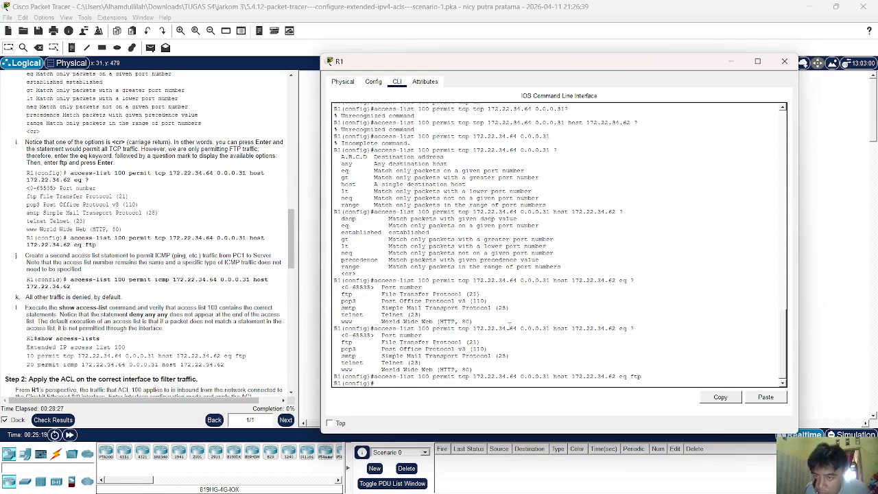
{"action": "key", "text": "Up"}
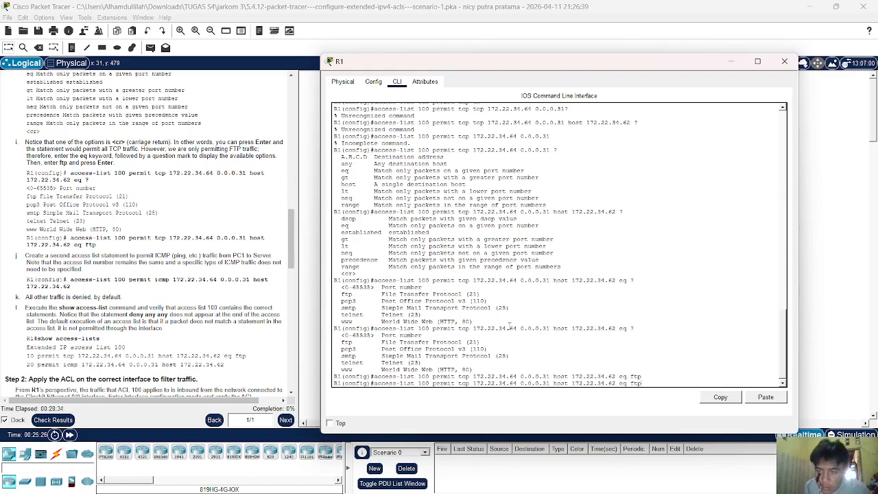
{"action": "key", "text": "BackSpace"}
{"action": "key", "text": "BackSpace"}
{"action": "key", "text": "BackSpace"}
{"action": "key", "text": "BackSpace"}
{"action": "key", "text": "BackSpace"}
{"action": "key", "text": "BackSpace"}
{"action": "key", "text": "BackSpace"}
{"action": "key", "text": "BackSpace"}
{"action": "key", "text": "BackSpace"}
{"action": "key", "text": "BackSpace"}
{"action": "key", "text": "BackSpace"}
{"action": "key", "text": "BackSpace"}
{"action": "key", "text": "BackSpace"}
{"action": "key", "text": "BackSpace"}
{"action": "key", "text": "BackSpace"}
{"action": "key", "text": "BackSpace"}
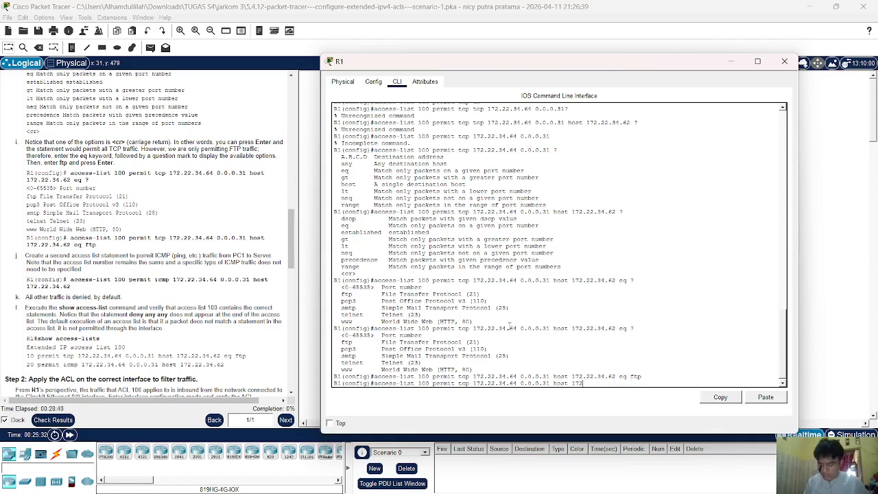
{"action": "type", "text": ".22."}
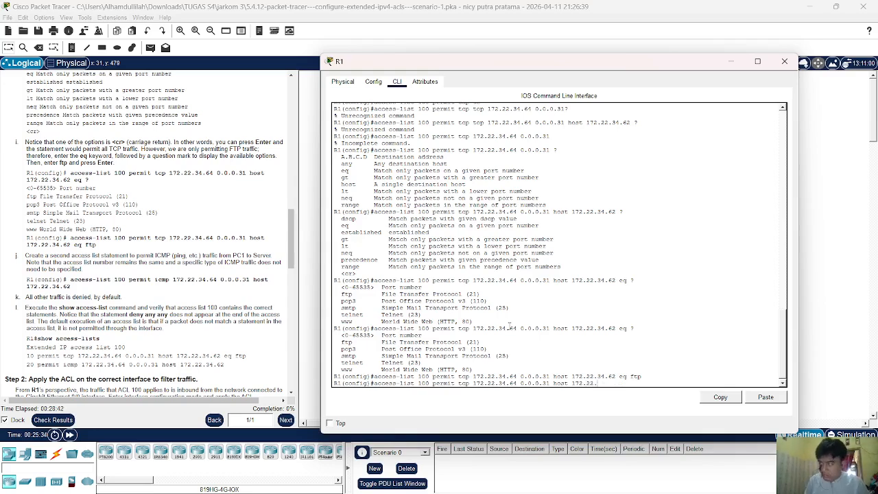
{"action": "type", "text": "34.62"}
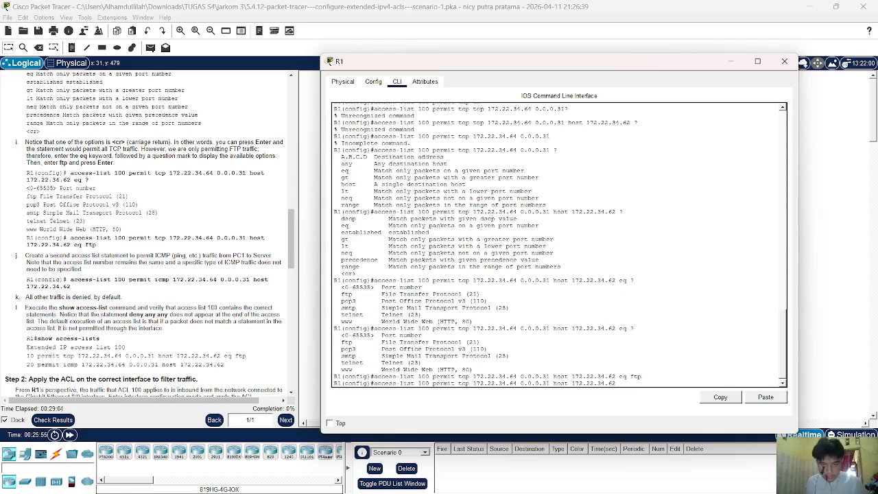
Change it to permit icmp 172.22.34.64 0.0.0.31 host 172.22.34.62 and enter it.
{"action": "key", "text": "BackSpace"}
{"action": "key", "text": "BackSpace"}
{"action": "key", "text": "BackSpace"}
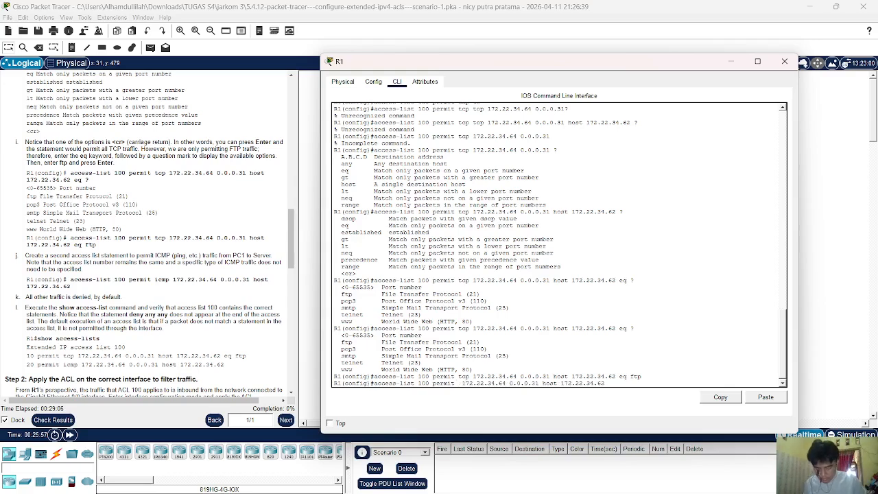
{"action": "type", "text": "icm"}
{"action": "key", "text": "Tab"}
{"action": "key", "text": "Tab"}
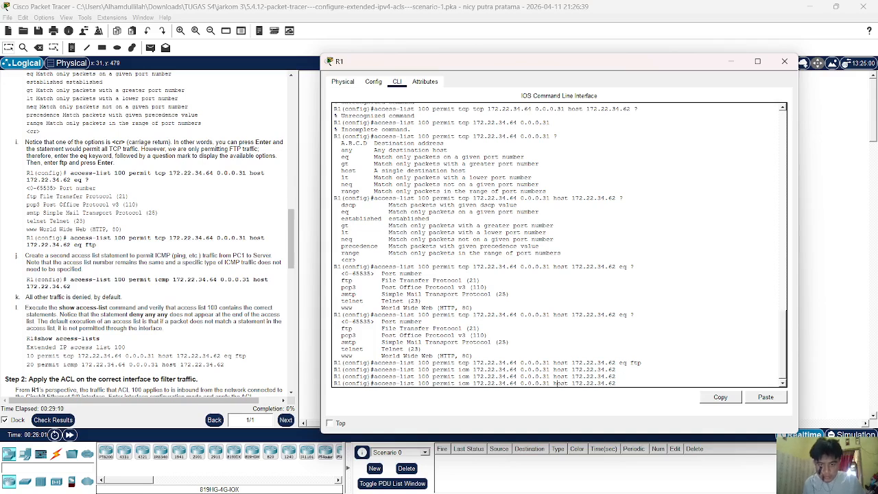
{"action": "type", "text": "p"}
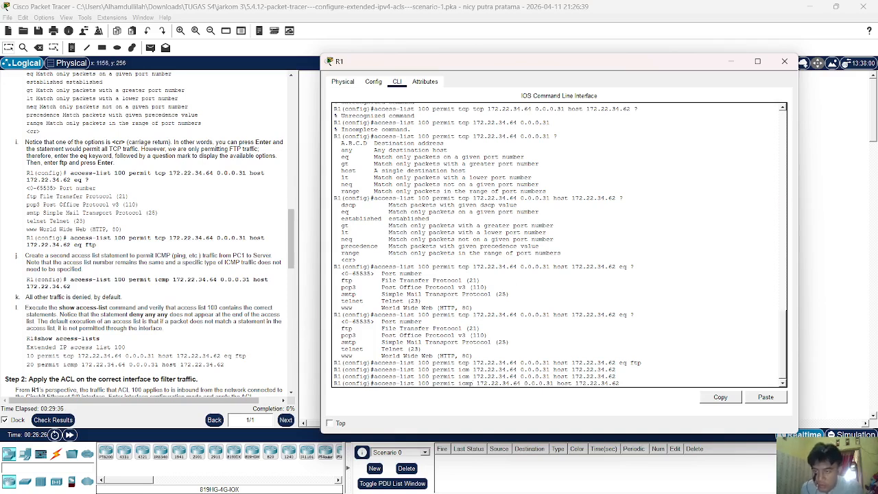
{"action": "scroll", "coordinate": [137, 254], "scroll_direction": "down", "scroll_amount": 2}
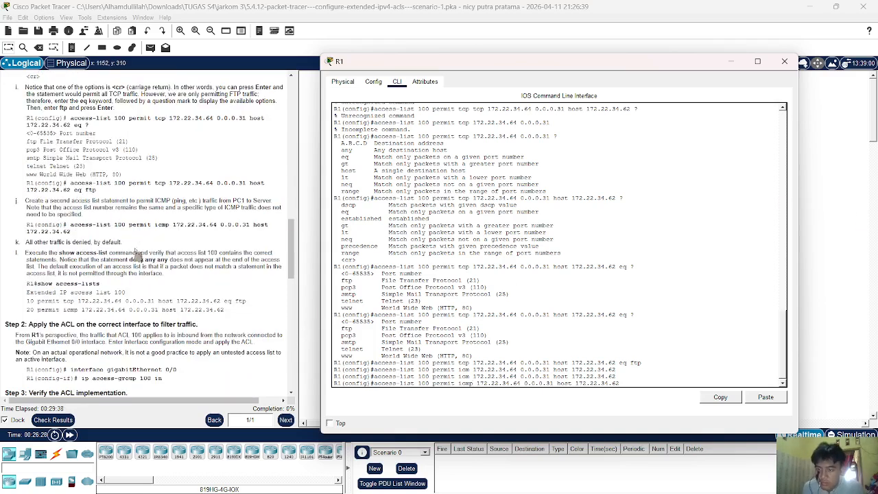
{"action": "key", "text": "Return"}
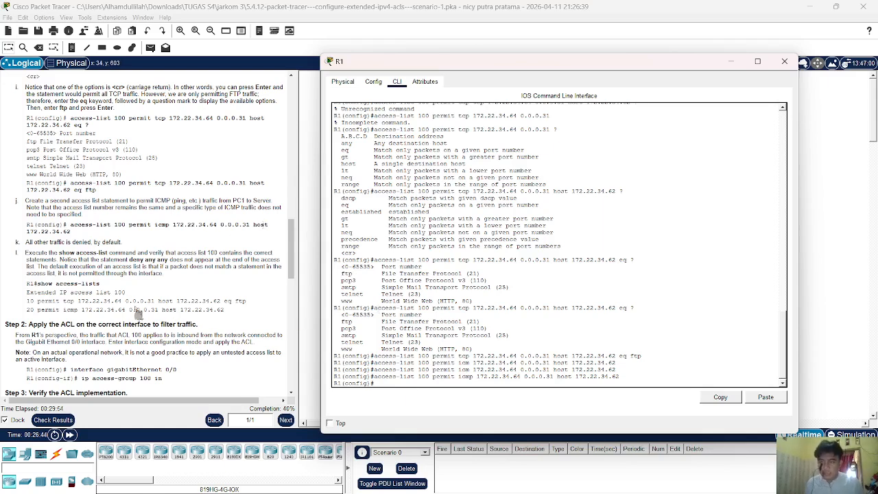
{"action": "left_click_drag", "start_coordinate": [121, 242], "coordinate": [34, 255]}
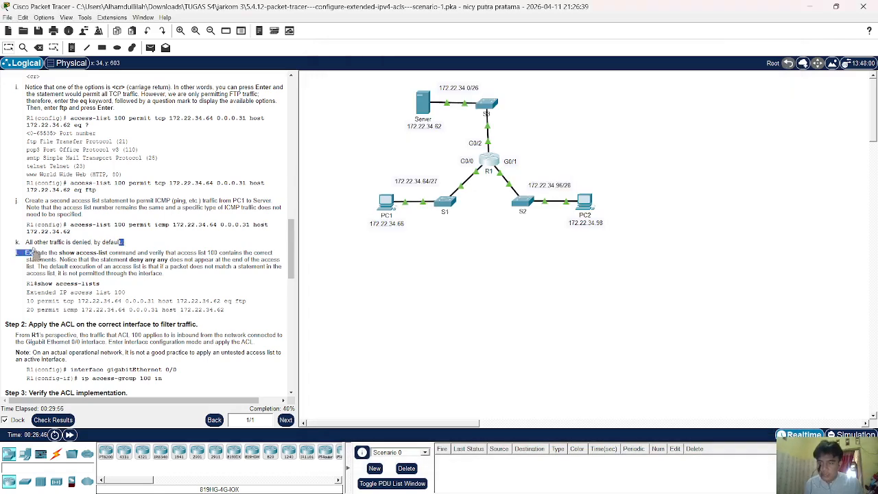
Leave configuration mode in R1's CLI to return to the privileged prompt.
{"action": "left_click", "coordinate": [88, 251]}
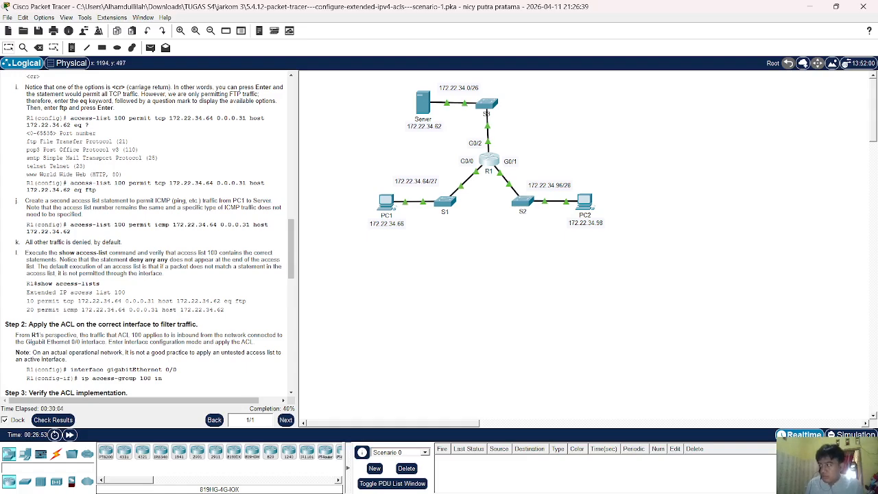
{"action": "left_click", "coordinate": [483, 166]}
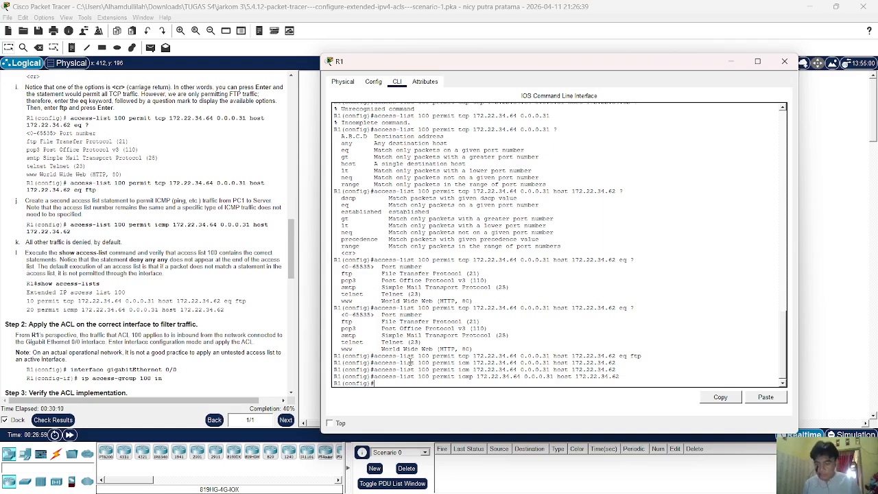
{"action": "type", "text": "show"}
{"action": "key", "text": "Tab"}
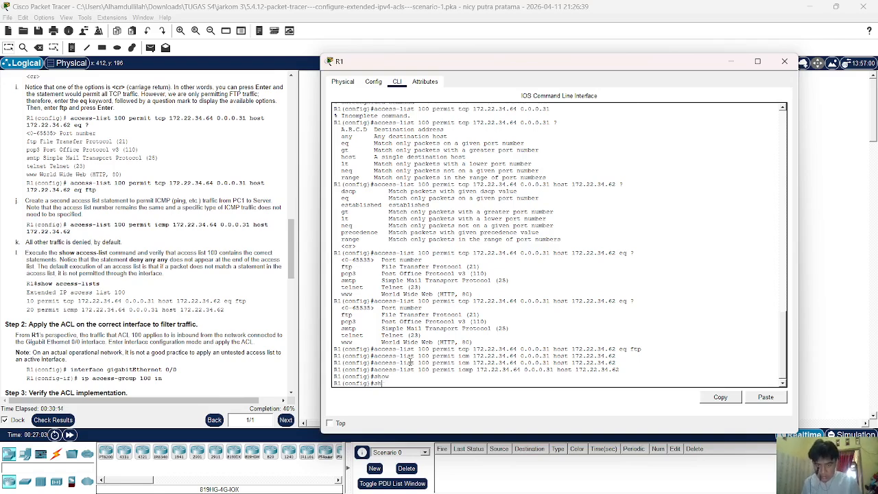
{"action": "key", "text": "BackSpace"}
{"action": "key", "text": "Return"}
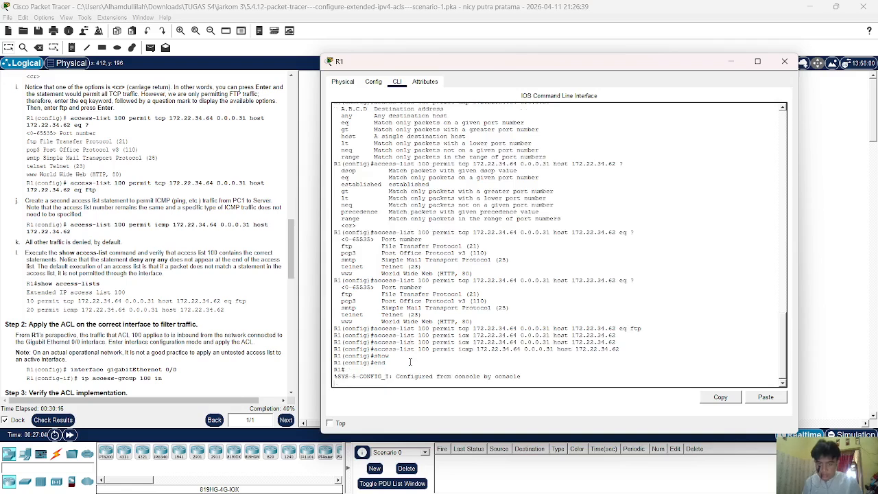
Run show access-lists to display ACL 100's FTP and ICMP permit entries.
{"action": "type", "text": "sho"}
{"action": "key", "text": "Tab"}
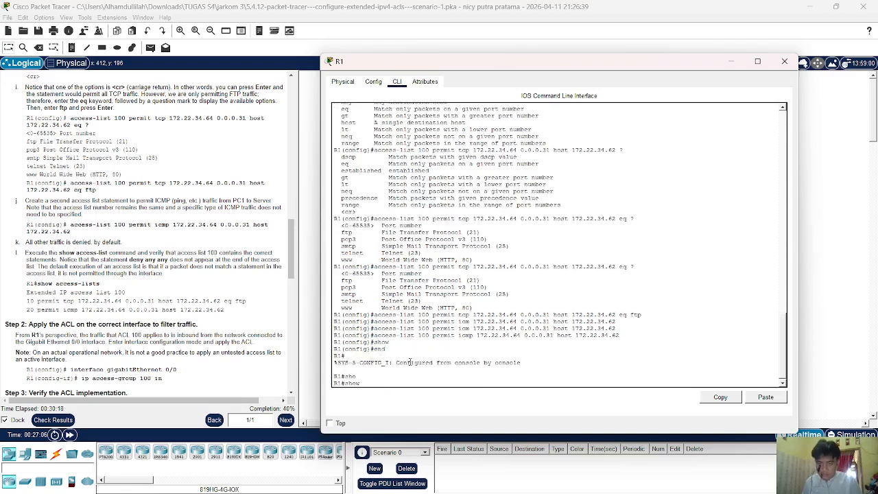
{"action": "type", "text": "acc"}
{"action": "key", "text": "Tab"}
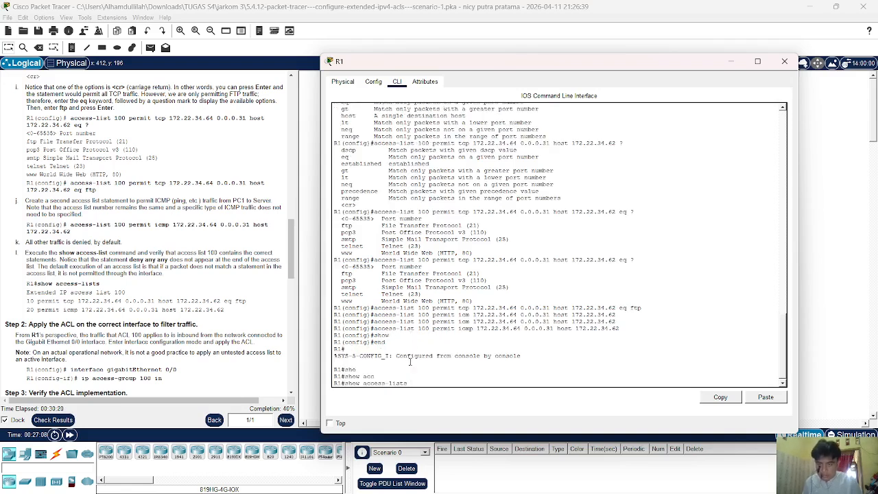
{"action": "type", "text": "lis"}
{"action": "key", "text": "Tab"}
{"action": "type", "text": "t"}
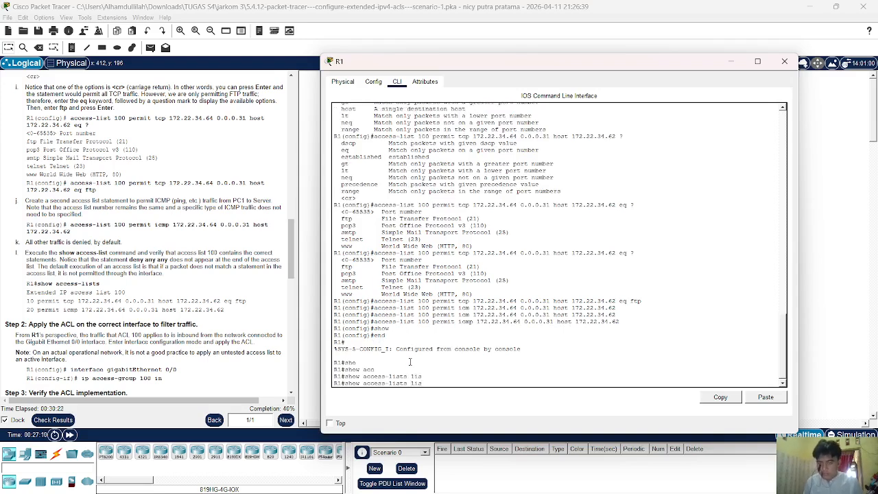
{"action": "key", "text": "Tab"}
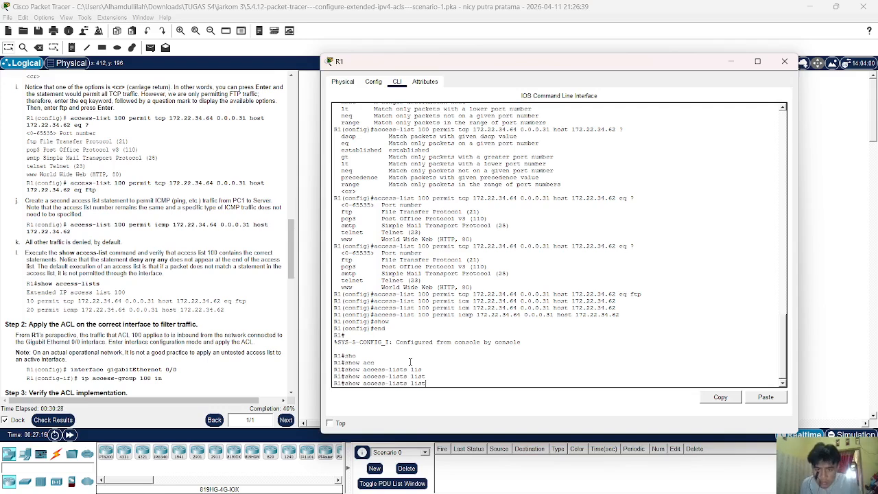
{"action": "key", "text": "BackSpace"}
{"action": "key", "text": "BackSpace"}
{"action": "key", "text": "BackSpace"}
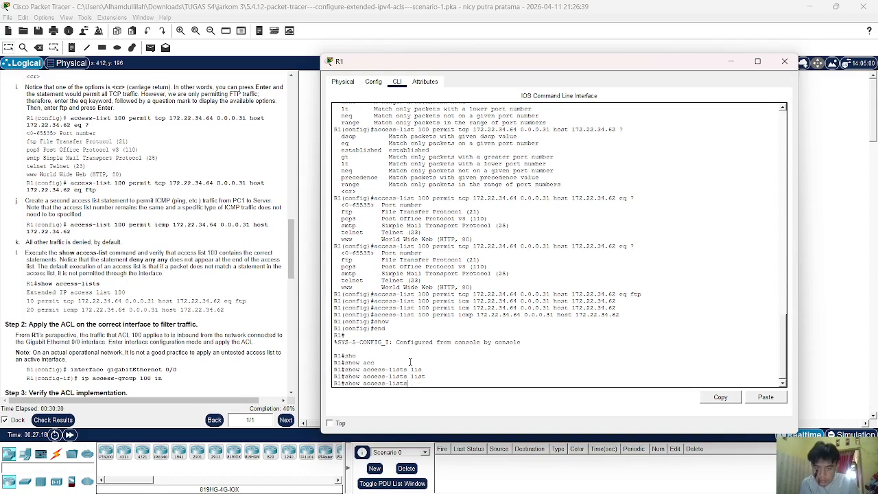
{"action": "key", "text": "Return"}
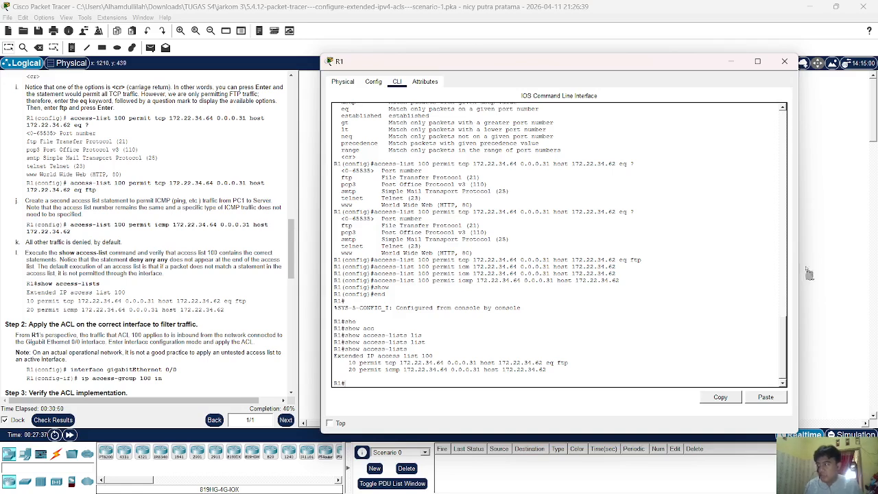
Scroll the instructions to Step 3 and bring the topology in front of R1's console.
{"action": "scroll", "coordinate": [277, 275], "scroll_direction": "down", "scroll_amount": 4}
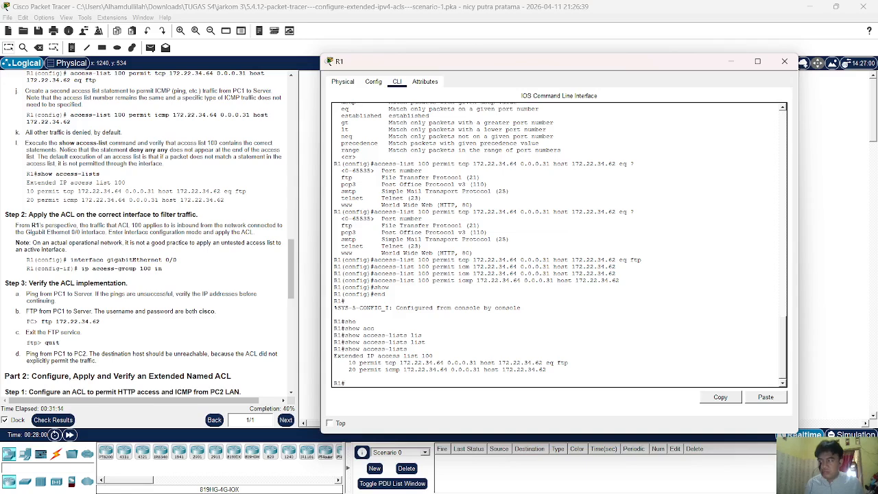
{"action": "left_click", "coordinate": [808, 175]}
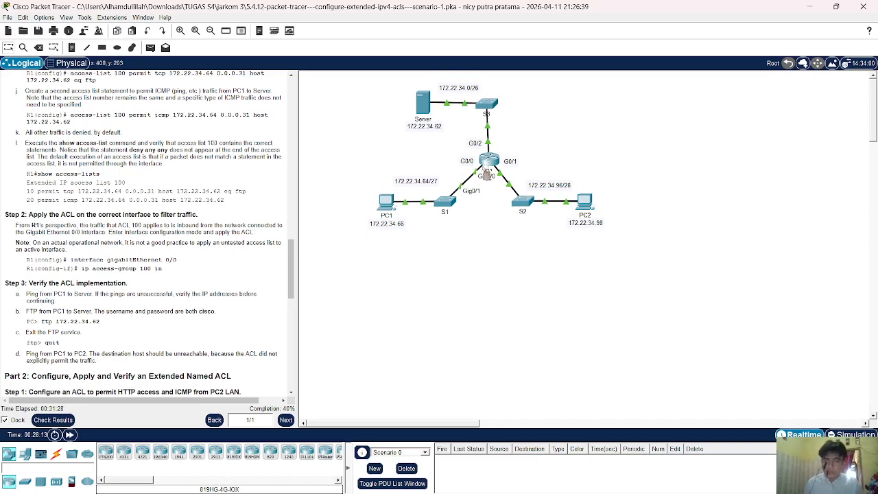
Enter privileged mode and global configuration mode in R1's CLI.
{"action": "left_click", "coordinate": [488, 159]}
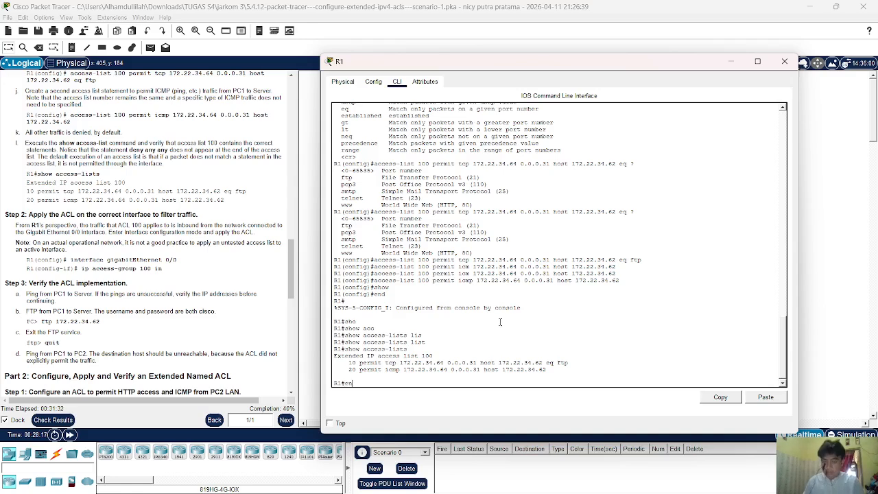
{"action": "type", "text": "en"}
{"action": "key", "text": "Tab"}
{"action": "key", "text": "Return"}
{"action": "type", "text": "con"}
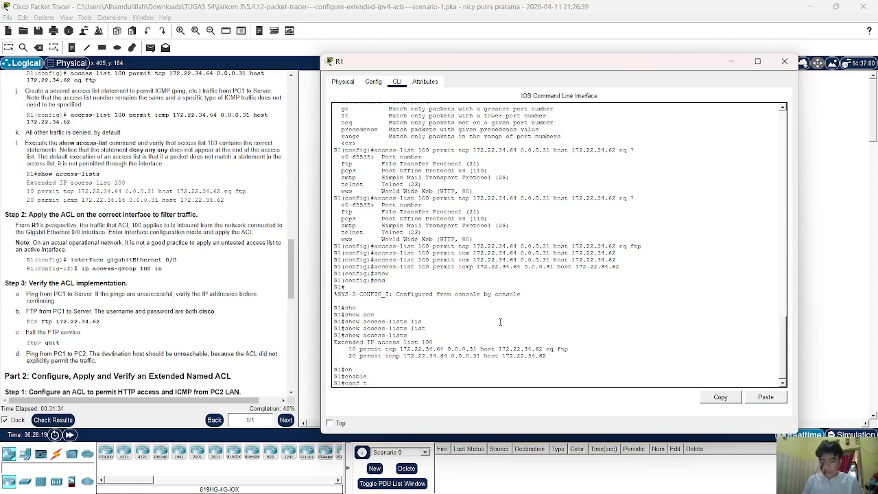
{"action": "type", "text": "f t"}
{"action": "key", "text": "Return"}
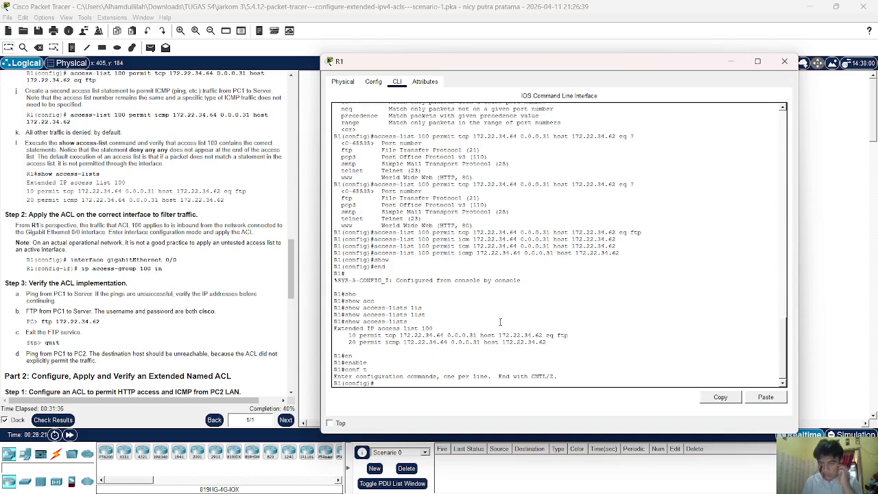
Apply access list 100 inbound on interface g0/0 with ip access-group 100 in.
{"action": "type", "text": "intr"}
{"action": "key", "text": "Tab"}
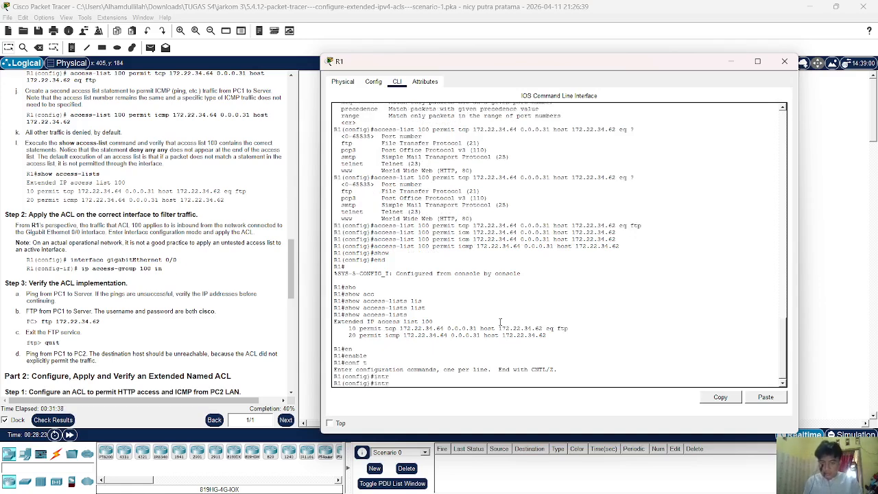
{"action": "type", "text": "er"}
{"action": "key", "text": "Tab"}
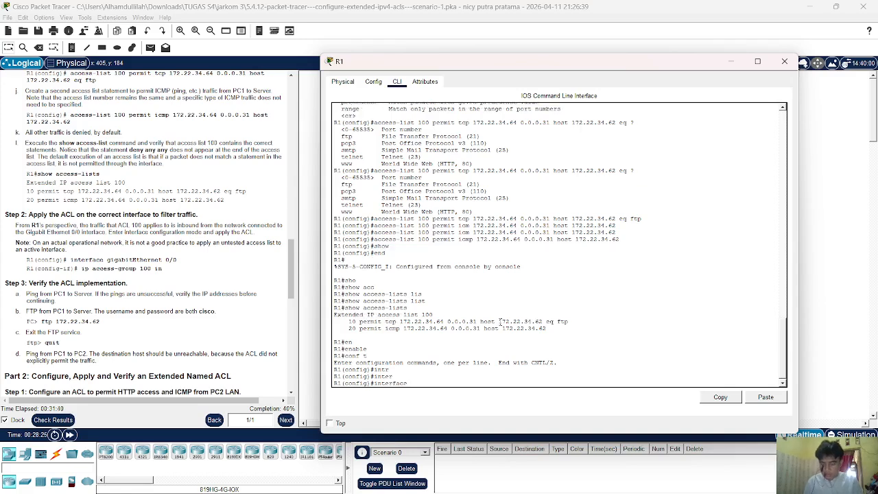
{"action": "type", "text": "g0/0"}
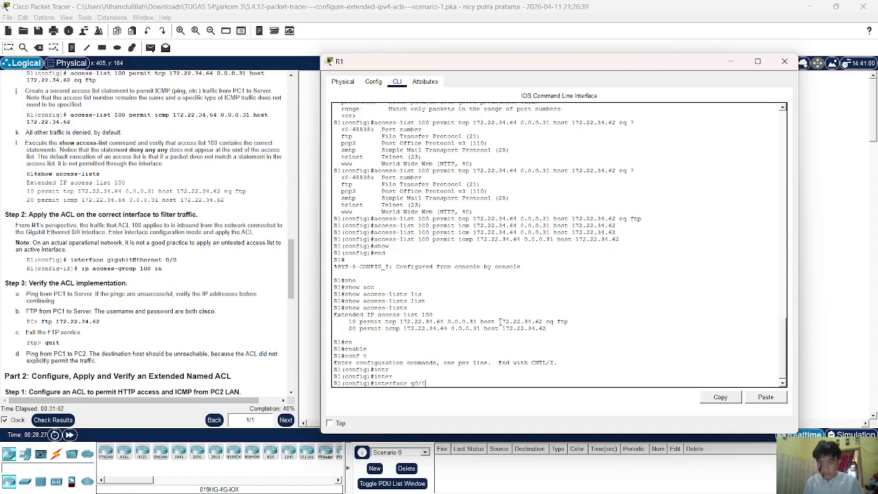
{"action": "key", "text": "Return"}
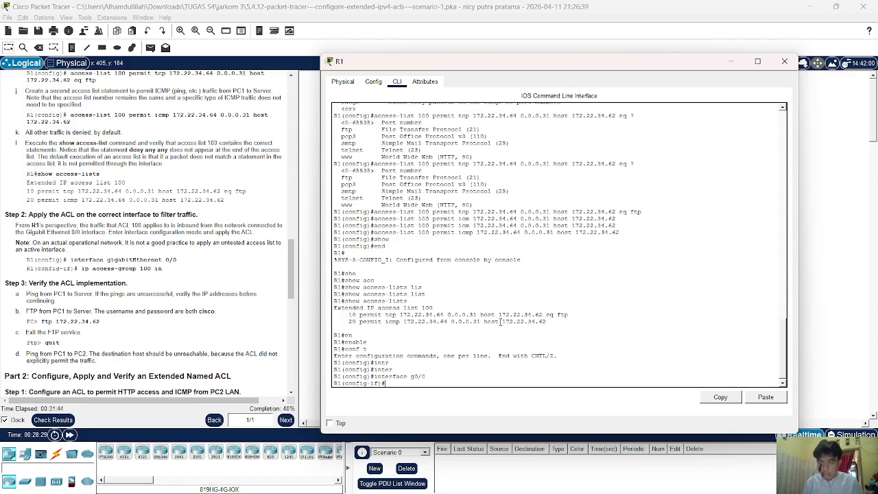
{"action": "type", "text": "ip acc"}
{"action": "key", "text": "Tab"}
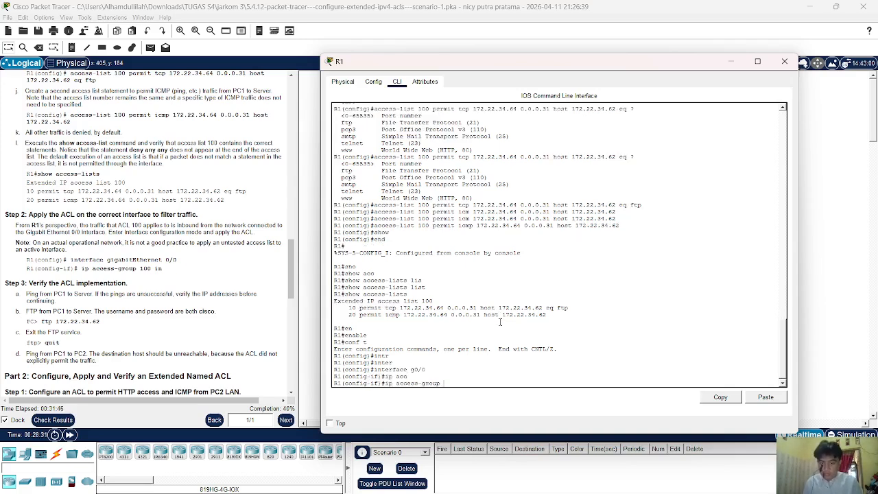
{"action": "type", "text": "100"}
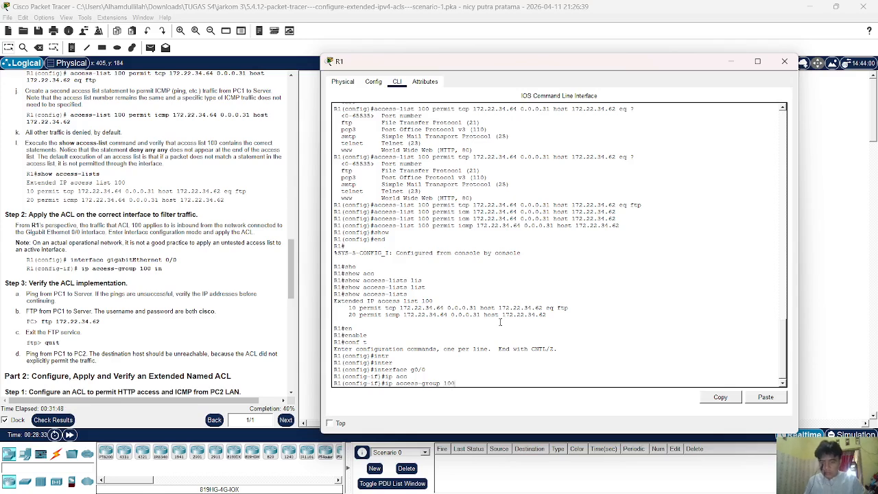
{"action": "key", "text": "Return"}
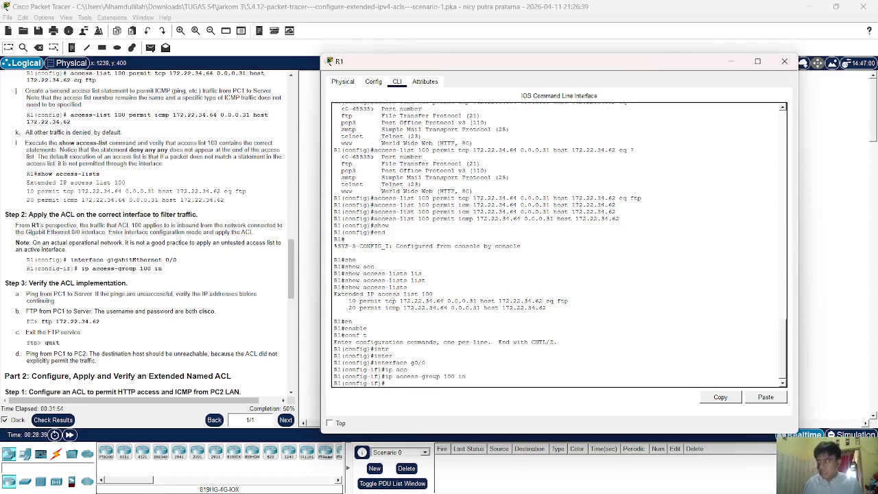
{"action": "left_click", "coordinate": [818, 230]}
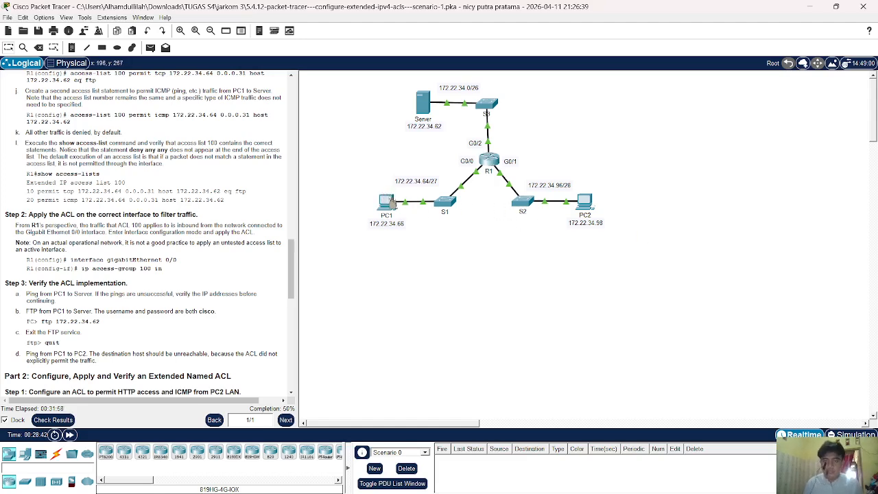
In PC1's Command Prompt, ping 172.22.34.64 and stop the failing ping.
{"action": "left_click", "coordinate": [391, 203]}
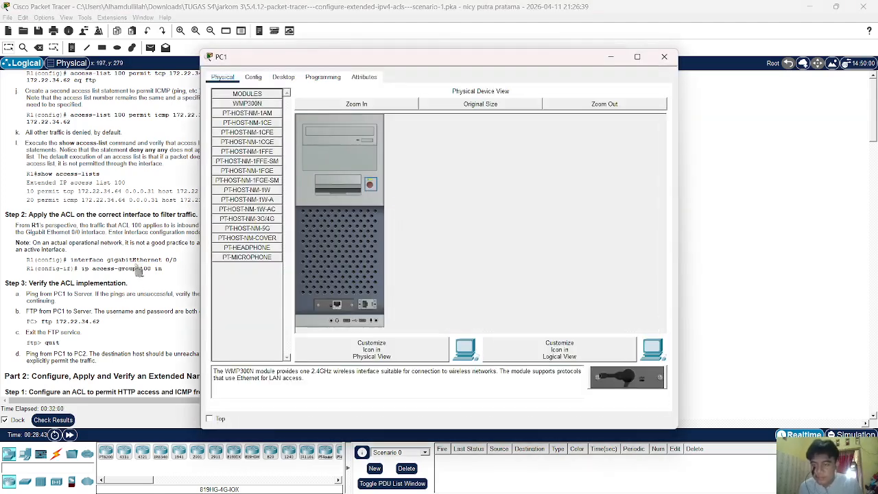
{"action": "left_click", "coordinate": [287, 79]}
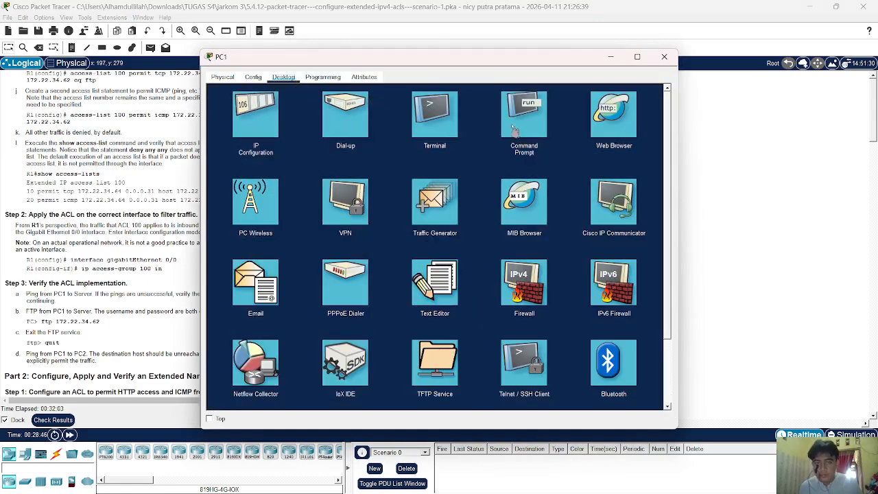
{"action": "left_click", "coordinate": [514, 129]}
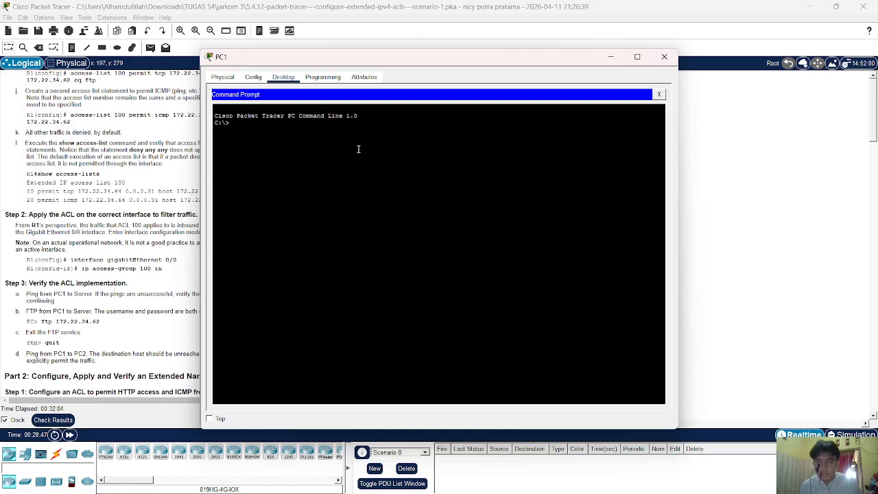
{"action": "type", "text": "ping 172"}
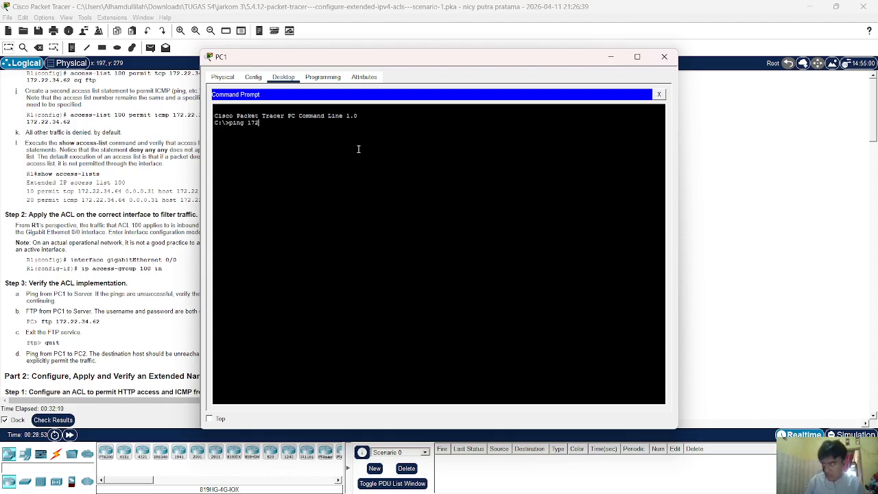
{"action": "type", "text": ".22."}
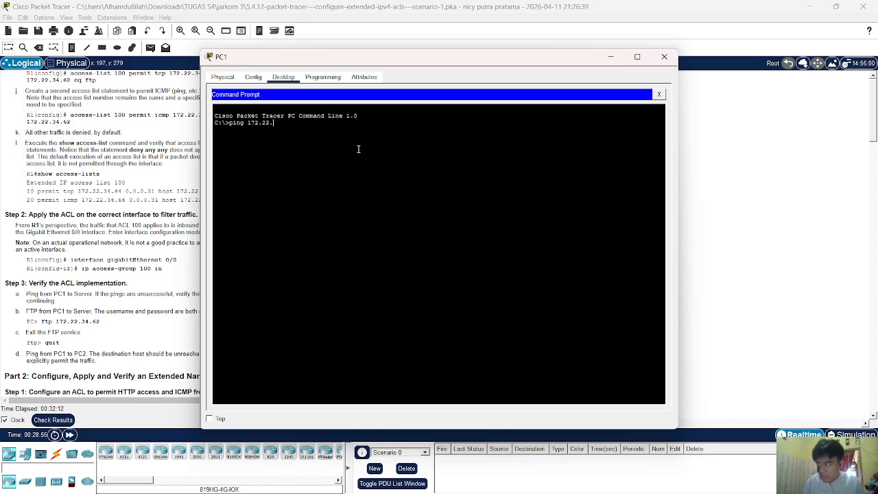
{"action": "type", "text": "34."}
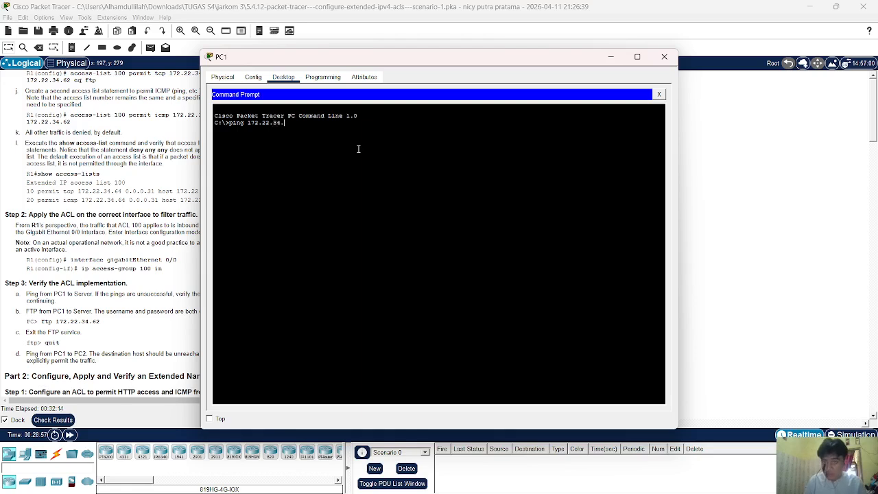
{"action": "type", "text": "64"}
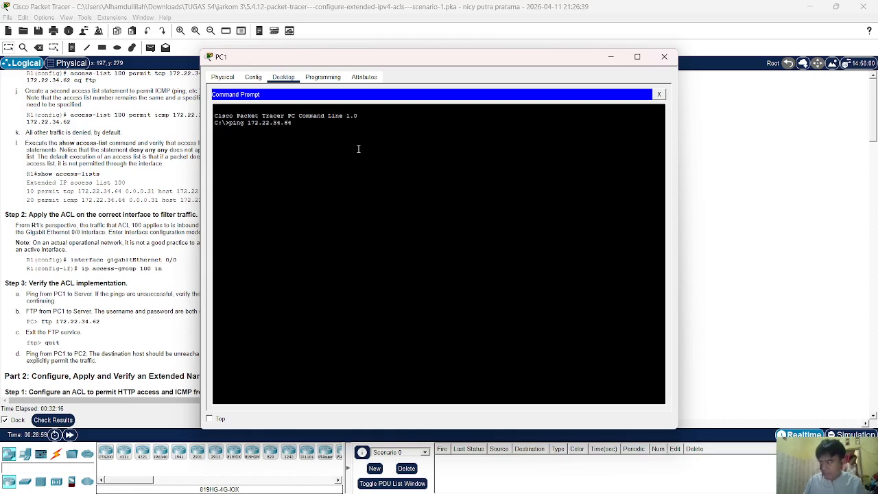
{"action": "key", "text": "Return"}
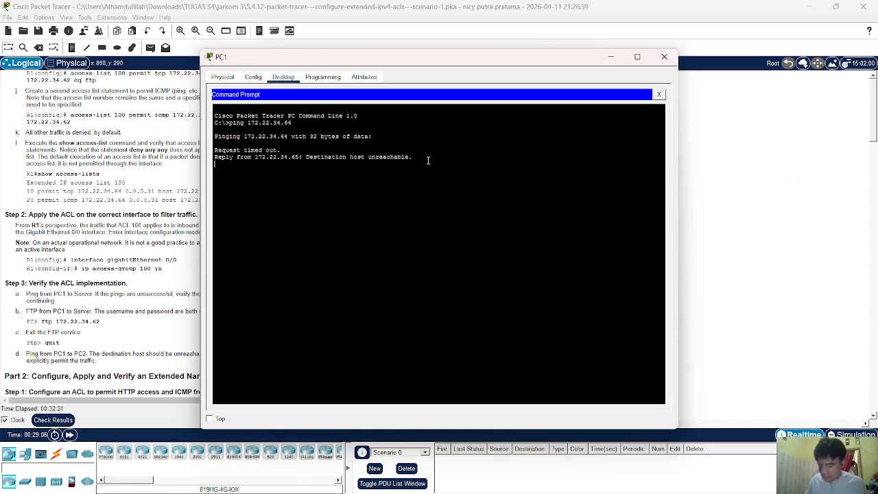
{"action": "key", "text": "ctrl+c"}
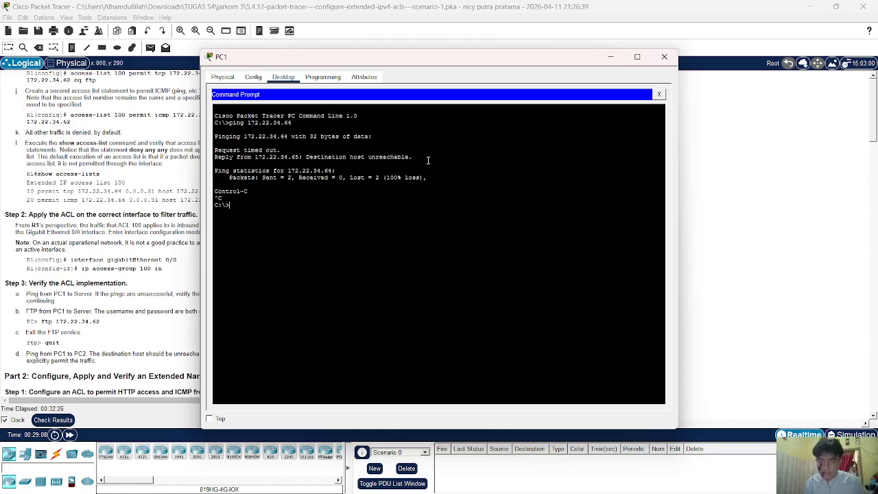
Ping the server at 172.22.34.62 and check that 3 of 4 replies succeed.
{"action": "key", "text": "Up"}
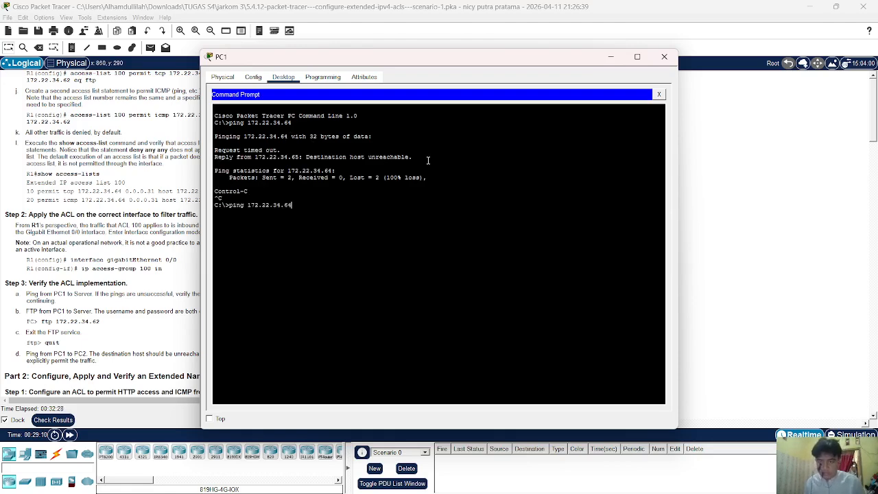
{"action": "type", "text": "2"}
{"action": "key", "text": "Return"}
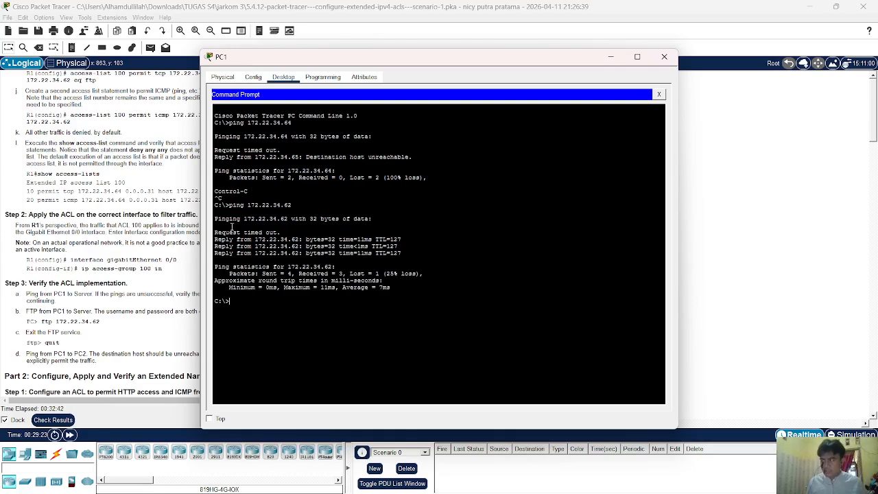
{"action": "scroll", "coordinate": [124, 274], "scroll_direction": "down", "scroll_amount": 2}
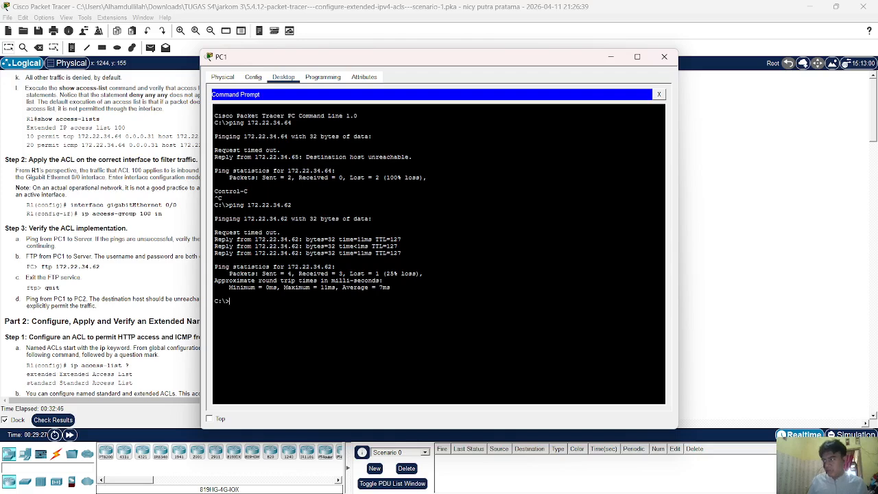
{"action": "scroll", "coordinate": [172, 230], "scroll_direction": "down", "scroll_amount": 2}
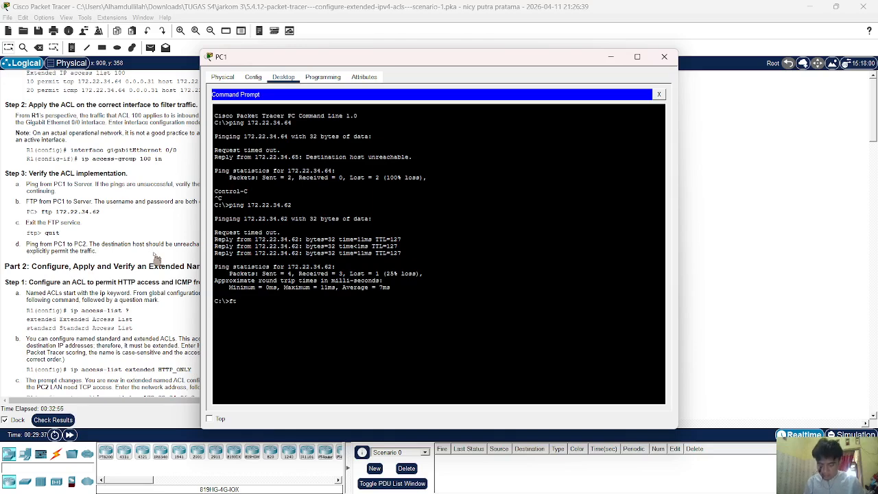
Start an FTP connection to 172.22.34.62, retrying after an empty login attempt.
{"action": "type", "text": "7"}
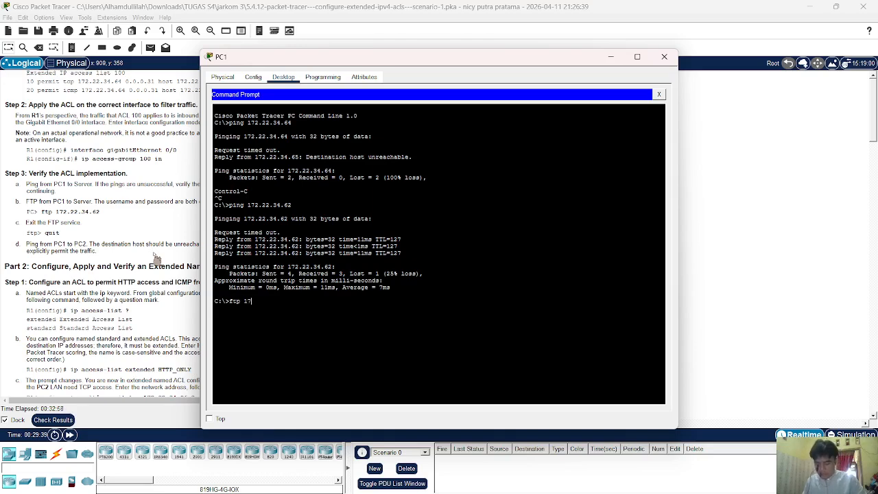
{"action": "type", "text": "2.22.34."}
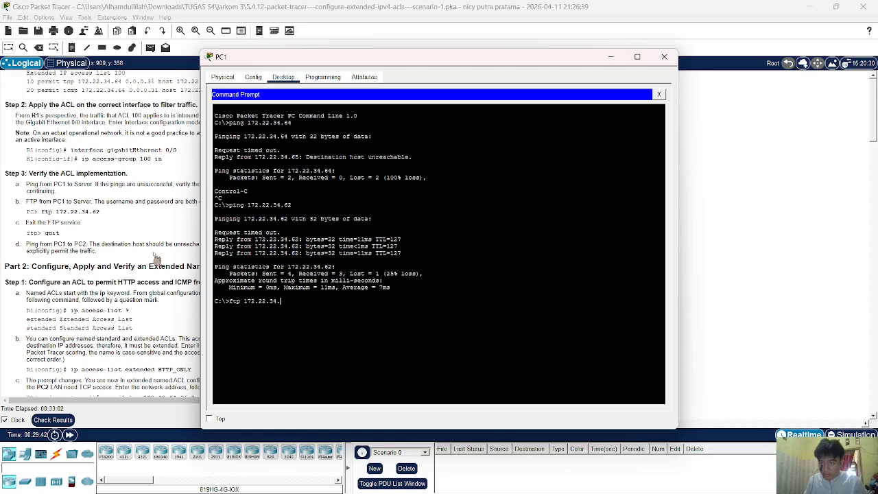
{"action": "type", "text": "62"}
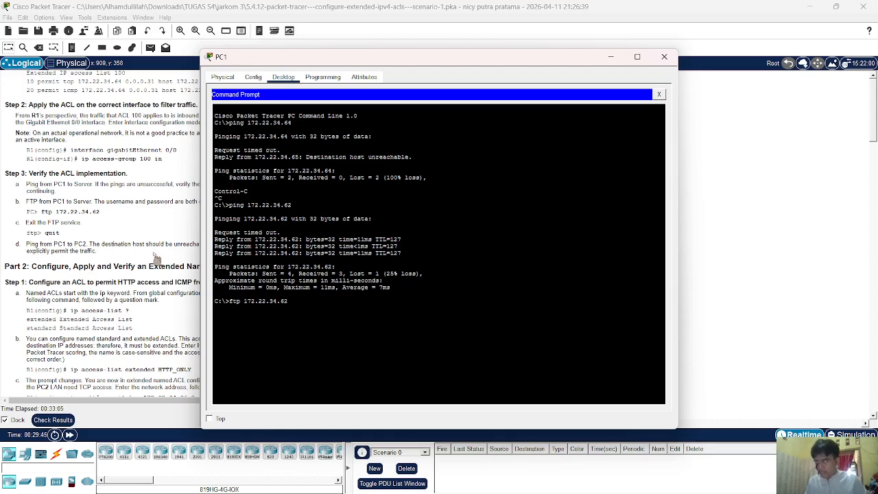
{"action": "key", "text": "Return"}
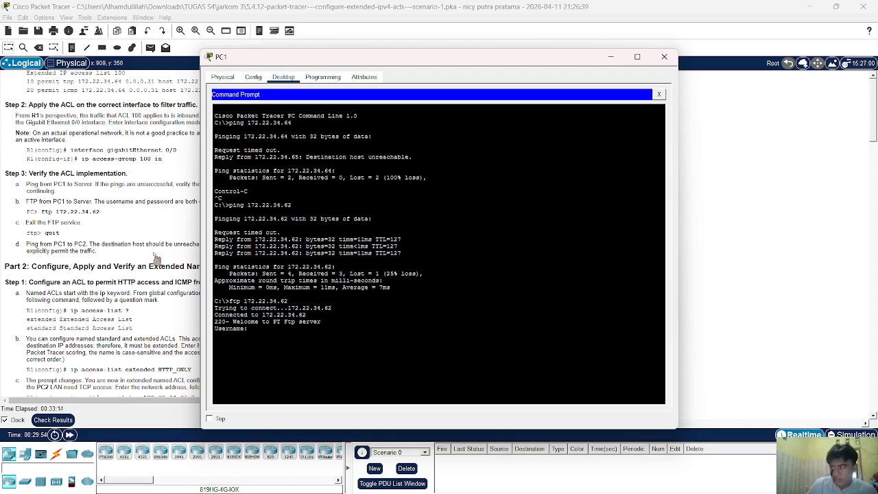
{"action": "key", "text": "Return"}
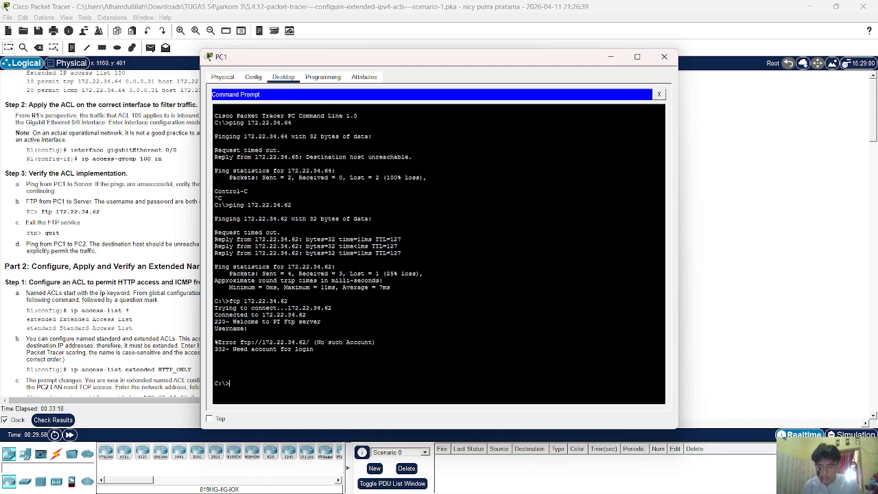
{"action": "key", "text": "Up"}
{"action": "key", "text": "Return"}
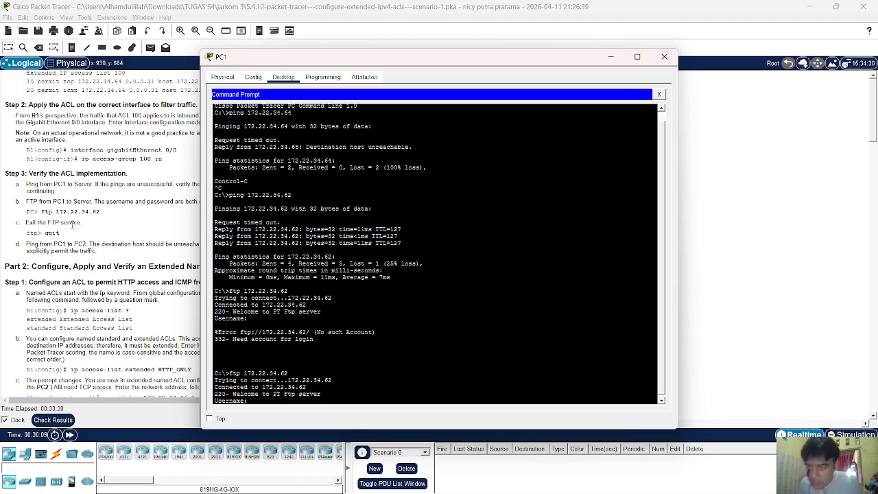
Log in to the FTP server with the lab username and password, then quit.
{"action": "left_click_drag", "start_coordinate": [350, 58], "coordinate": [477, 73]}
{"action": "left_click", "coordinate": [489, 366]}
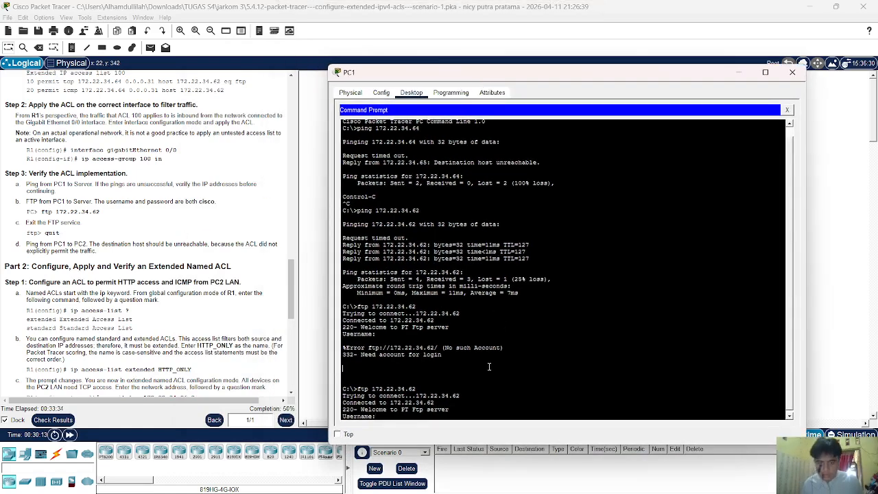
{"action": "type", "text": "cisco"}
{"action": "key", "text": "Return"}
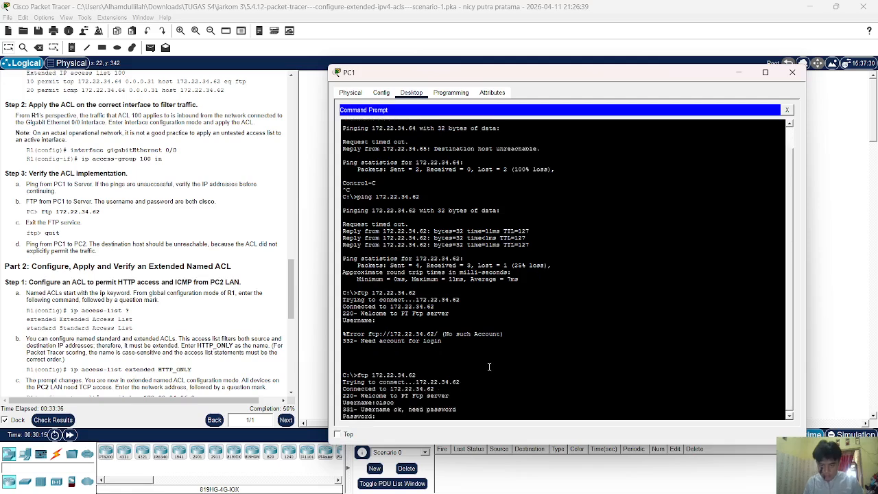
{"action": "type", "text": "cisco"}
{"action": "key", "text": "Return"}
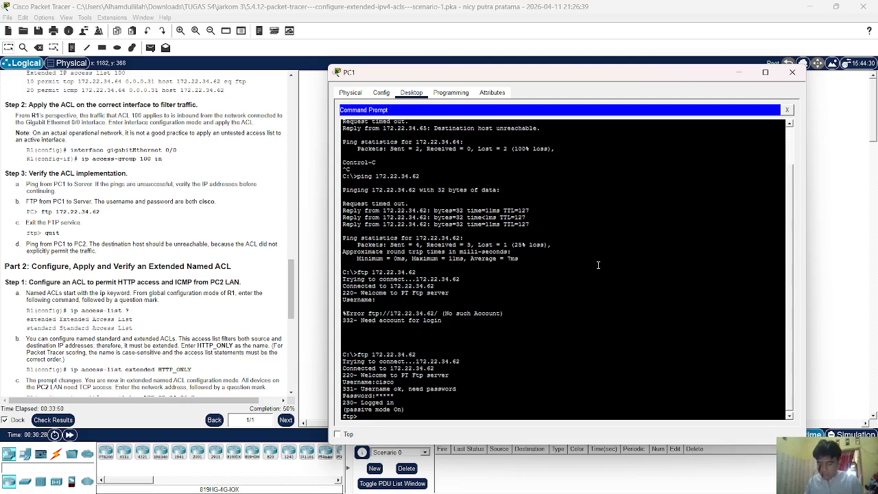
{"action": "type", "text": "quit"}
{"action": "key", "text": "Return"}
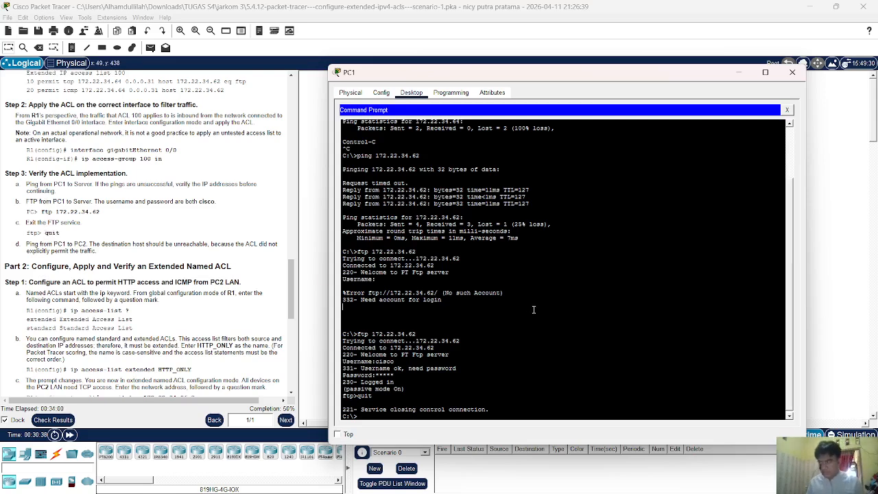
{"action": "scroll", "coordinate": [281, 229], "scroll_direction": "up", "scroll_amount": 10}
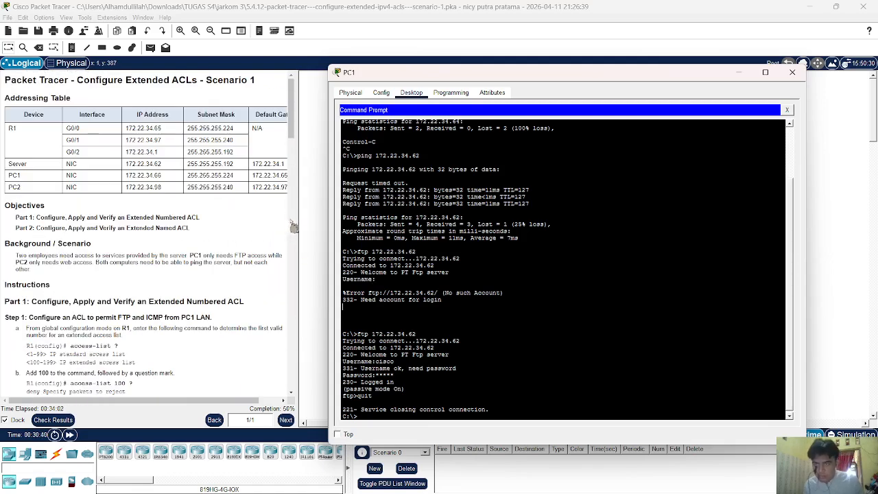
Ping PC2 at 172.22.34.98 from PC1 and confirm all 4 packets are unreachable.
{"action": "left_click", "coordinate": [582, 343]}
{"action": "type", "text": "pi"}
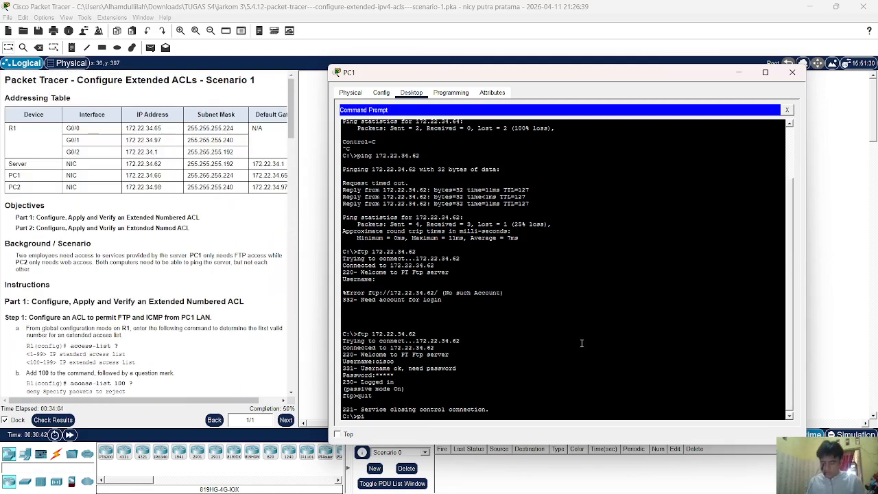
{"action": "type", "text": "ng 172."}
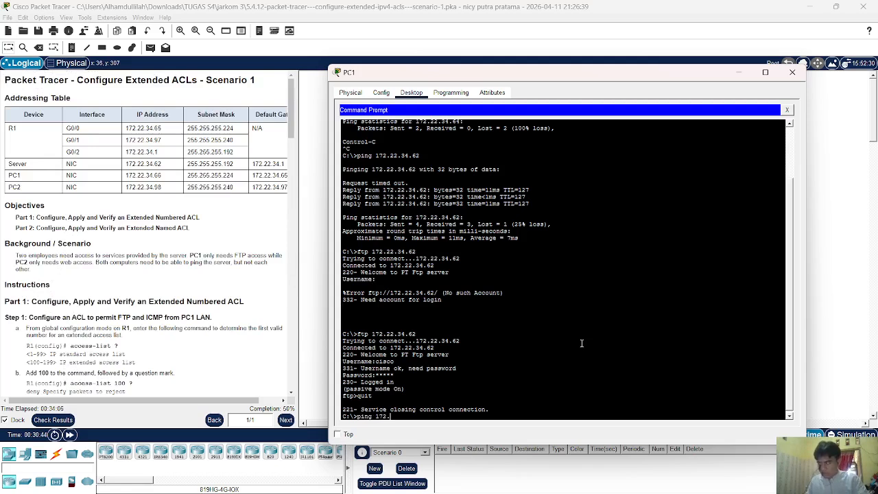
{"action": "type", "text": "22.34."}
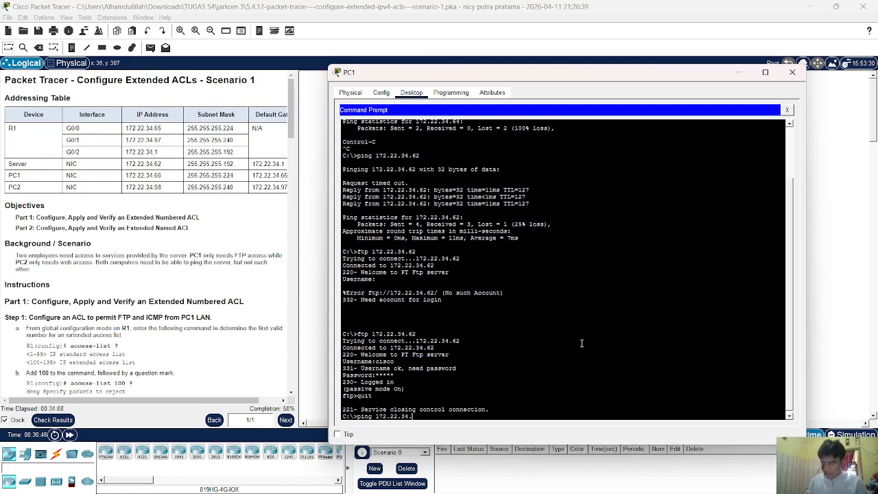
{"action": "type", "text": "98"}
{"action": "key", "text": "Return"}
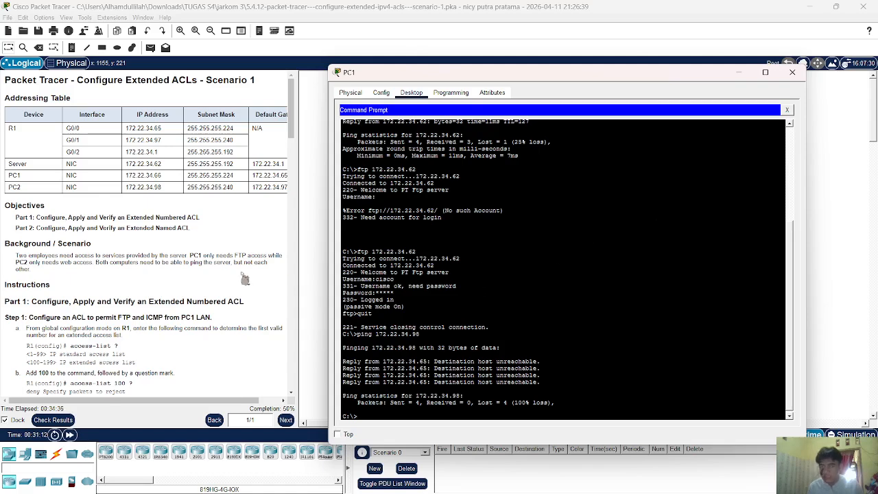
{"action": "scroll", "coordinate": [203, 271], "scroll_direction": "down", "scroll_amount": 10}
{"action": "scroll", "coordinate": [203, 271], "scroll_direction": "down", "scroll_amount": 5}
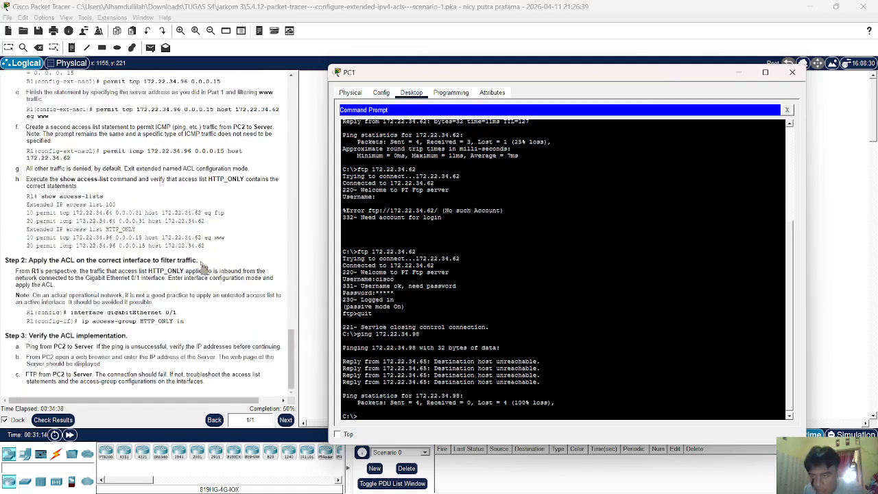
{"action": "scroll", "coordinate": [203, 268], "scroll_direction": "up", "scroll_amount": 5}
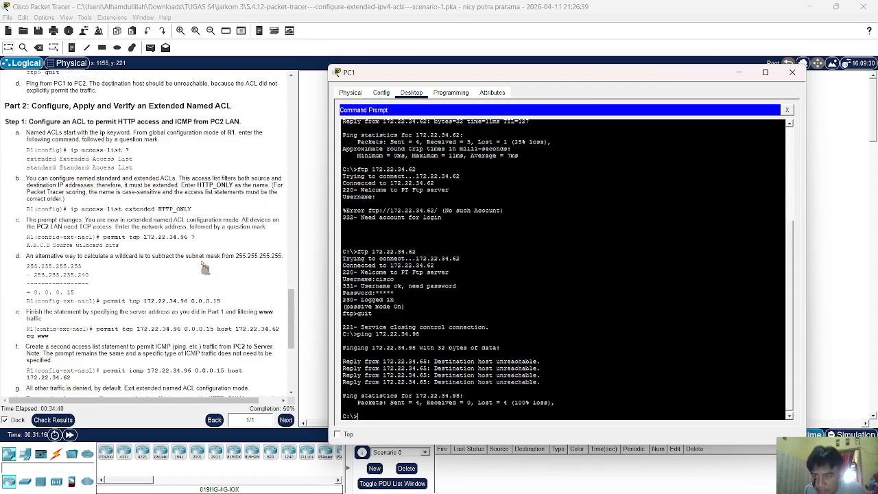
Bring up R1's CLI and exit interface configuration mode.
{"action": "left_click", "coordinate": [825, 220]}
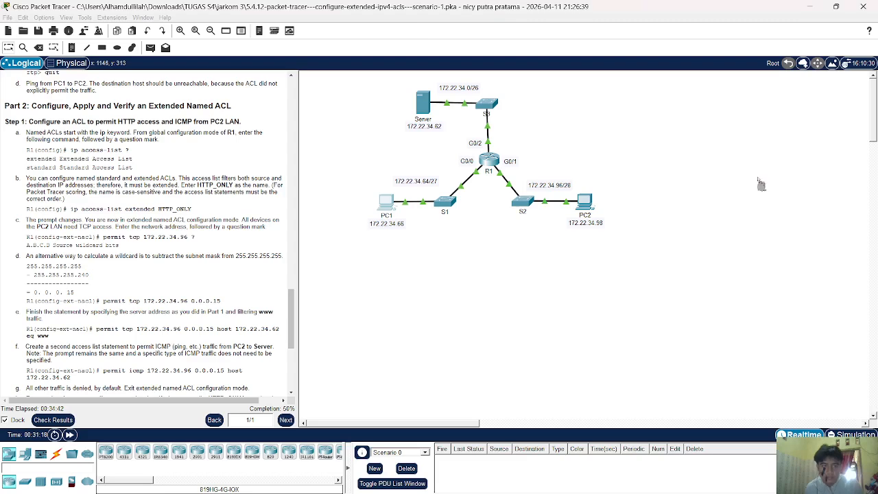
{"action": "left_click", "coordinate": [500, 170]}
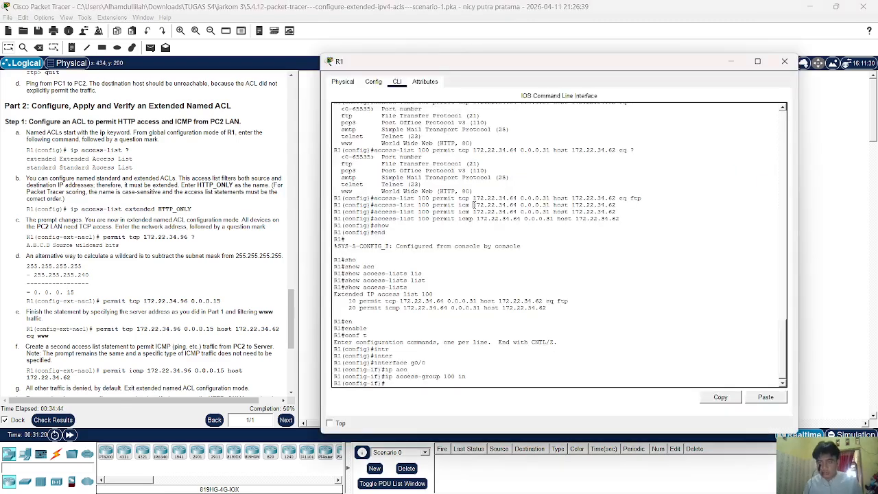
{"action": "type", "text": "ip"}
{"action": "key", "text": "BackSpace"}
{"action": "key", "text": "BackSpace"}
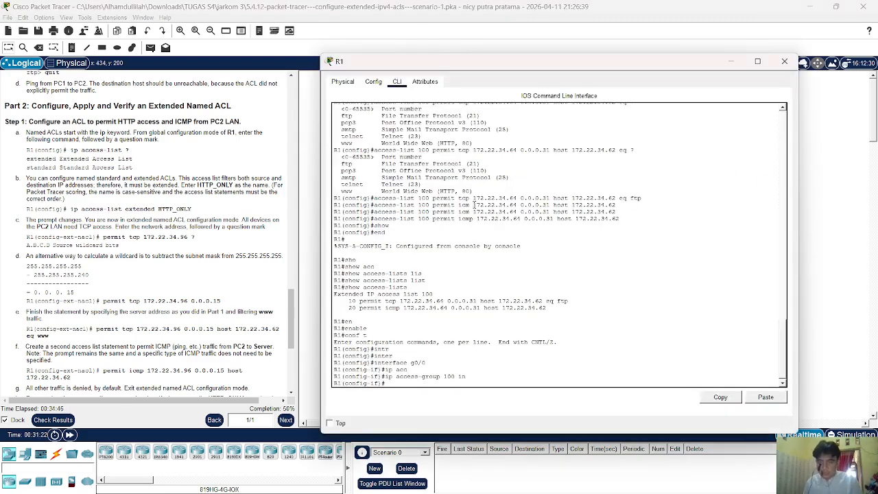
{"action": "type", "text": "ex"}
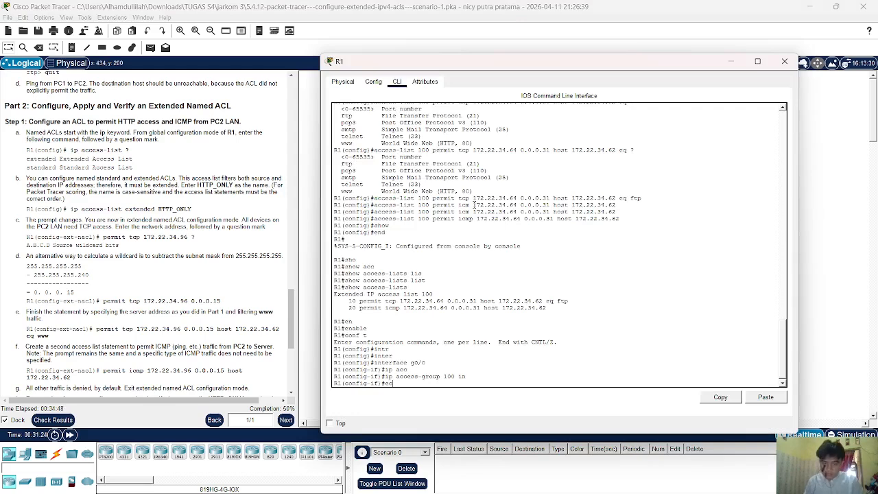
{"action": "type", "text": "it"}
{"action": "key", "text": "Return"}
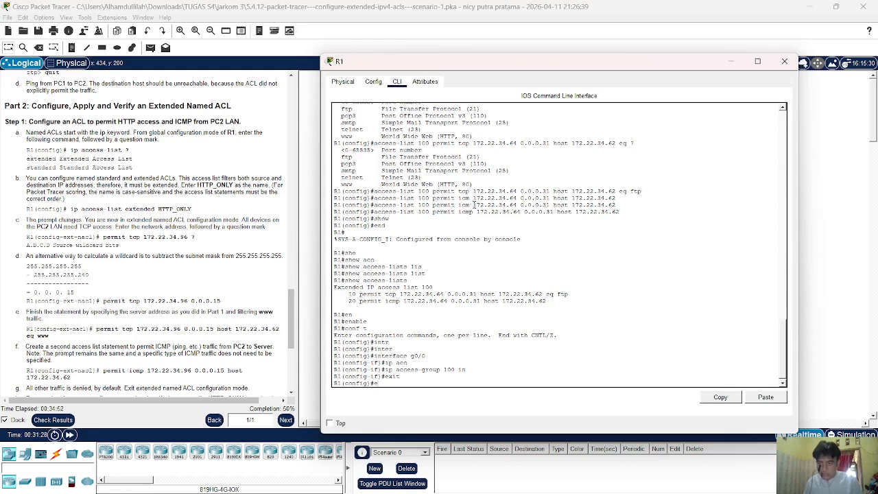
Query ip access-list ? to list the extended and standard access-list types.
{"action": "type", "text": "ip acc"}
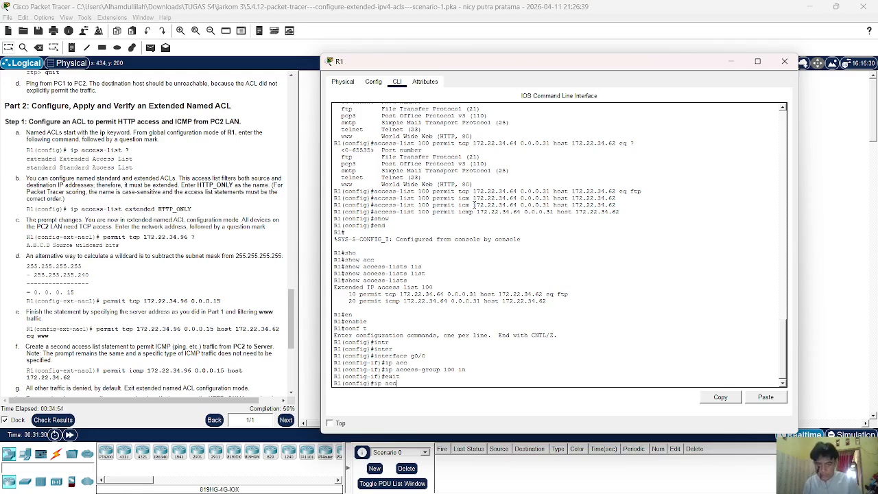
{"action": "key", "text": "Tab"}
{"action": "key", "text": "Return"}
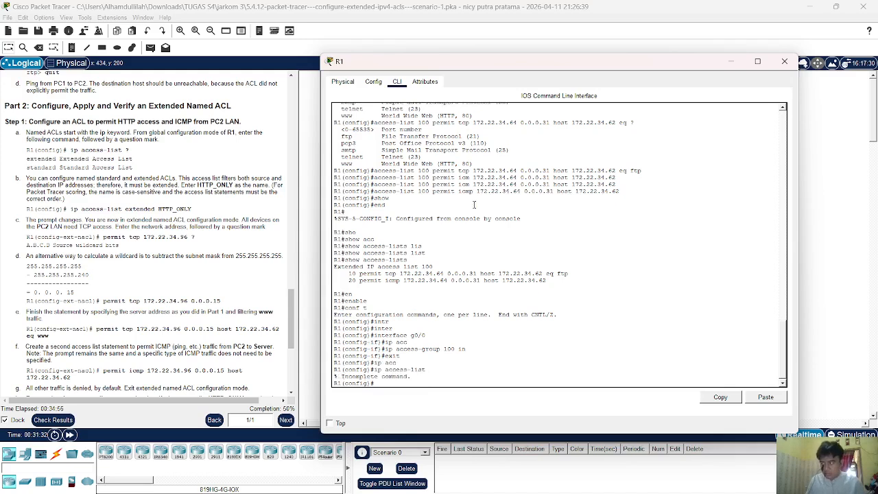
{"action": "key", "text": "Up"}
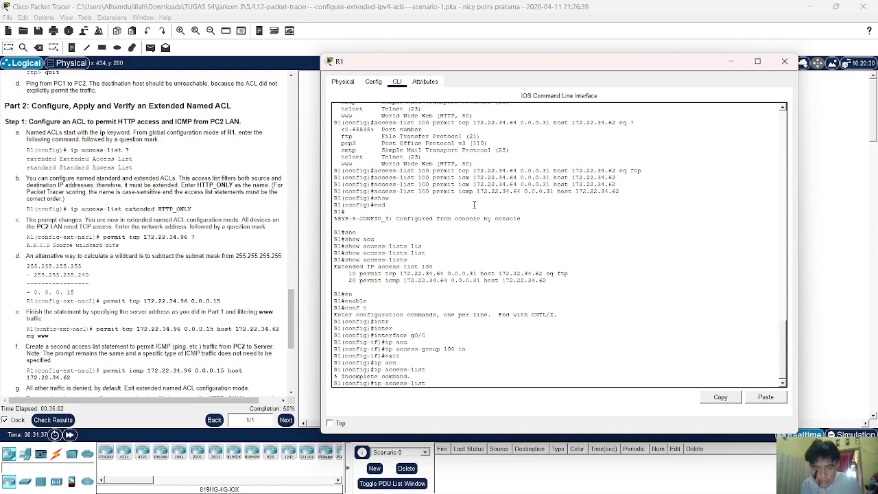
{"action": "type", "text": "?"}
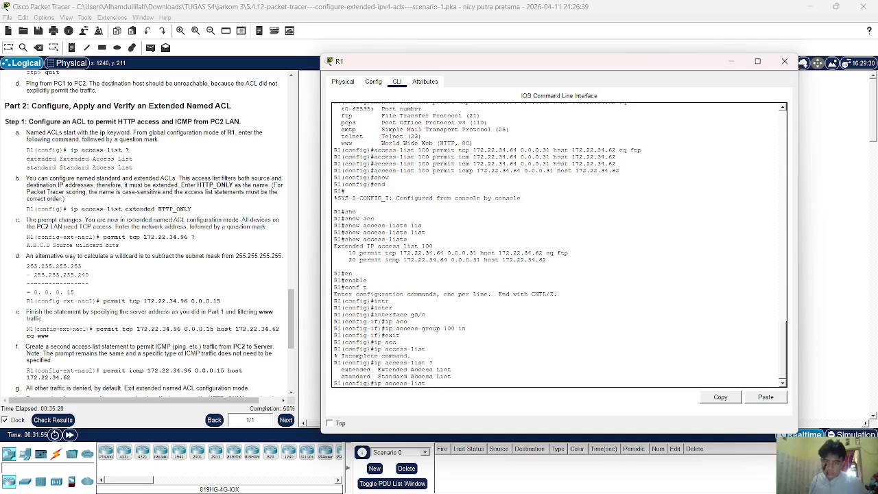
Enter ip access-list extended HTTP_ONLY to create the named ACL.
{"action": "type", "text": "x"}
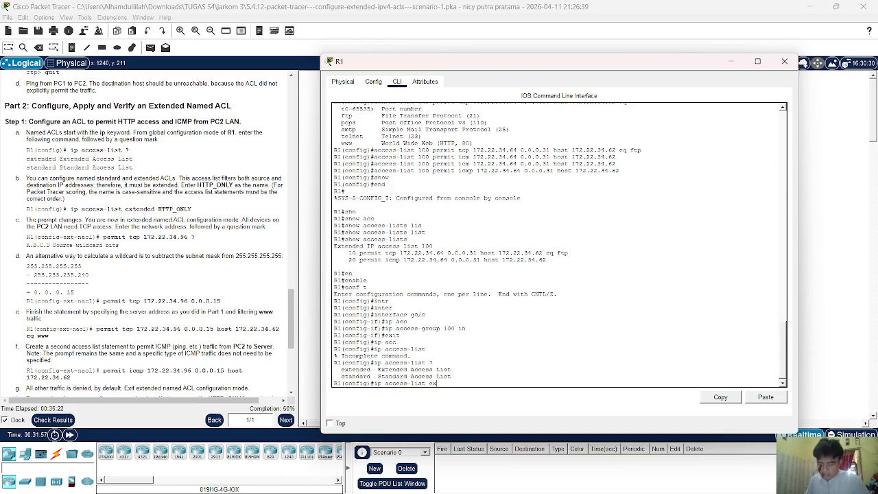
{"action": "key", "text": "Tab"}
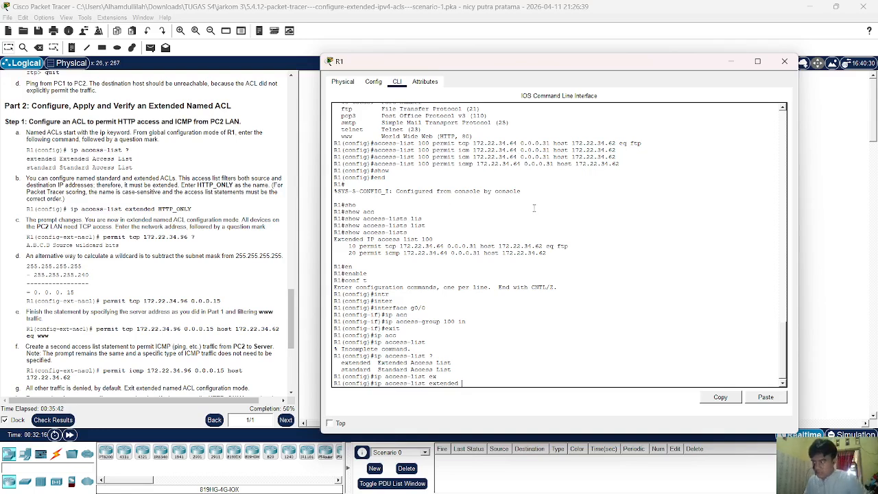
{"action": "type", "text": "HTTP_ONLY"}
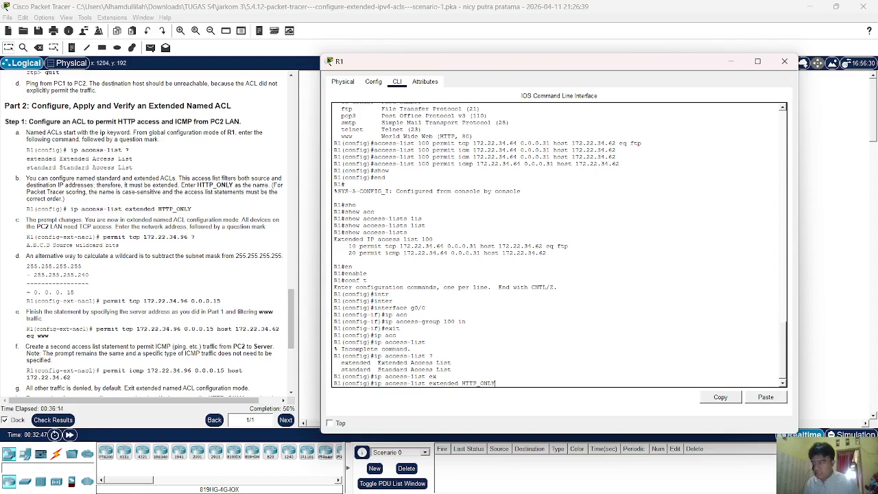
{"action": "key", "text": "Return"}
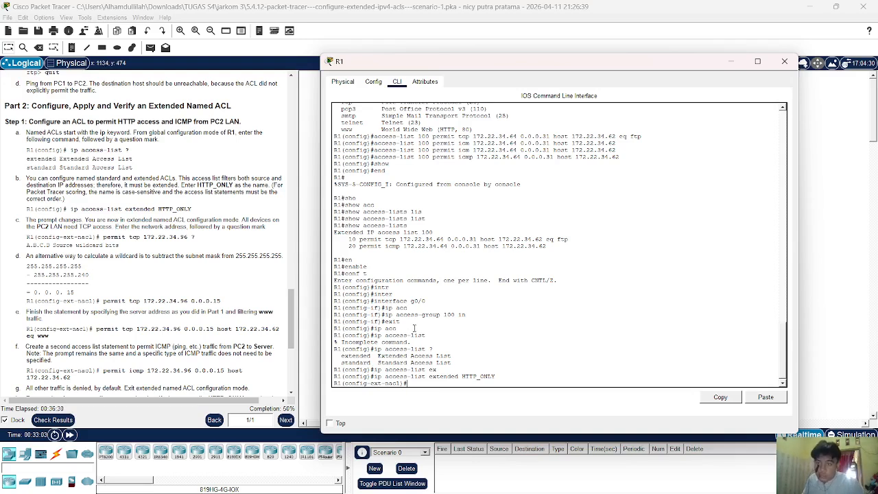
Start a permit tcp statement from source 172.22.34.96 and view the wildcard help.
{"action": "type", "text": "PER"}
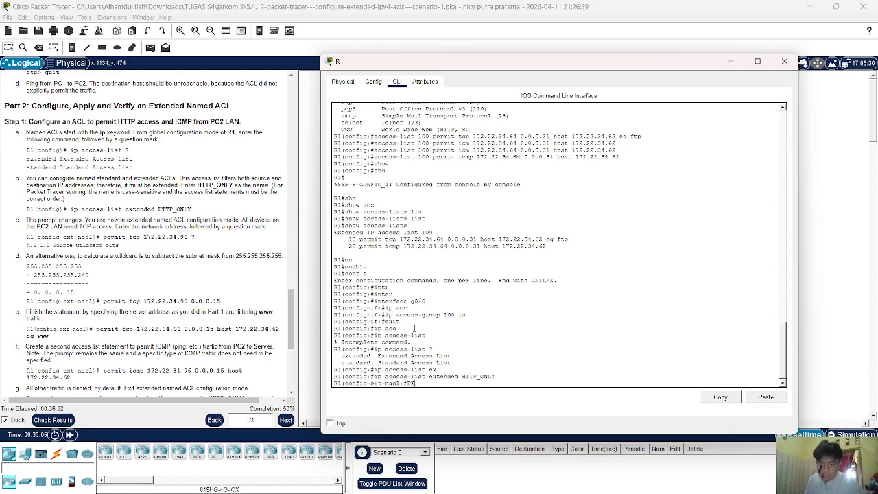
{"action": "key", "text": "Tab"}
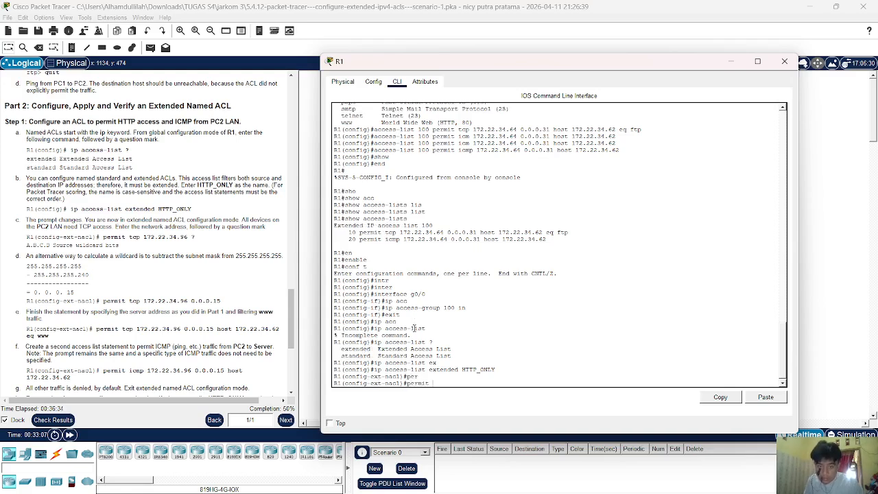
{"action": "type", "text": "tc"}
{"action": "key", "text": "Tab"}
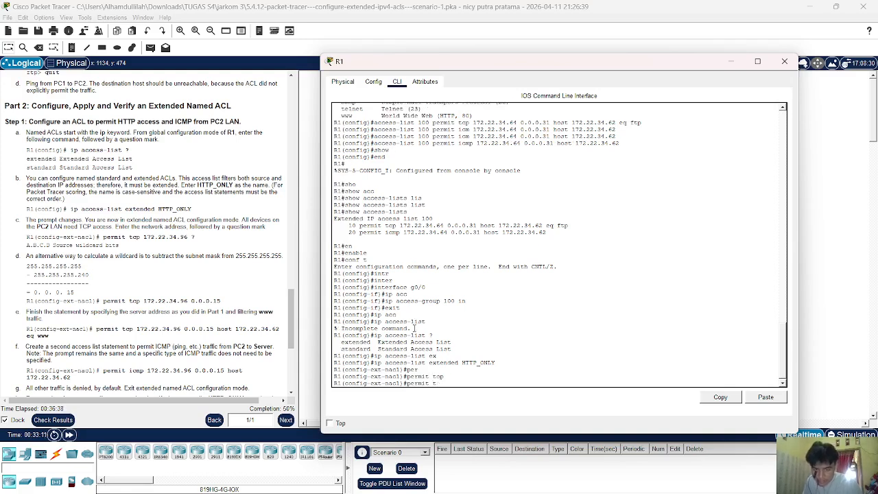
{"action": "type", "text": "17"}
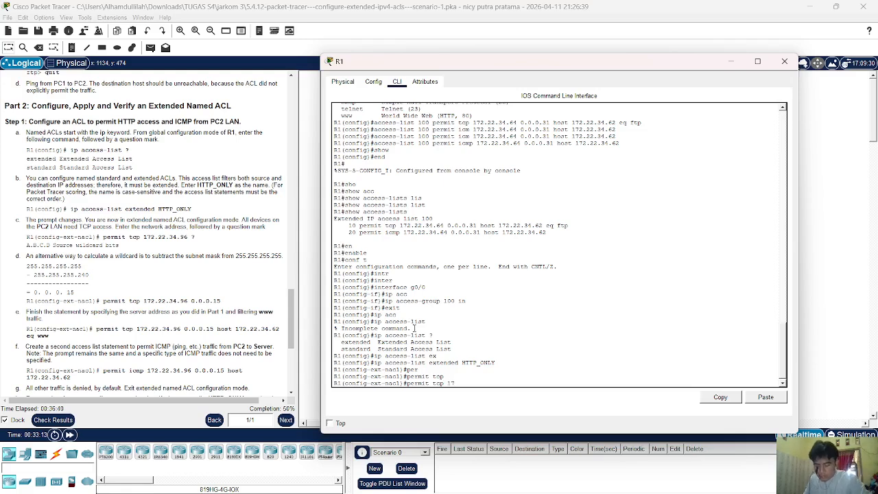
{"action": "type", "text": "2.22.34."}
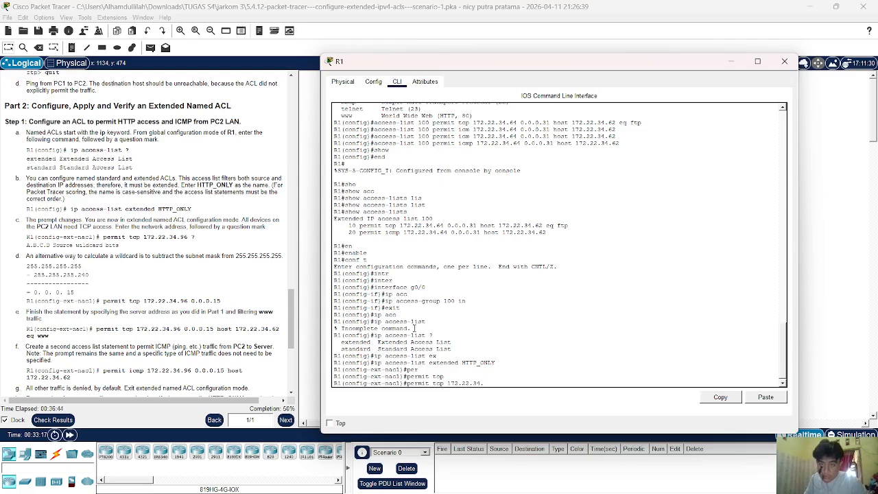
{"action": "type", "text": "96"}
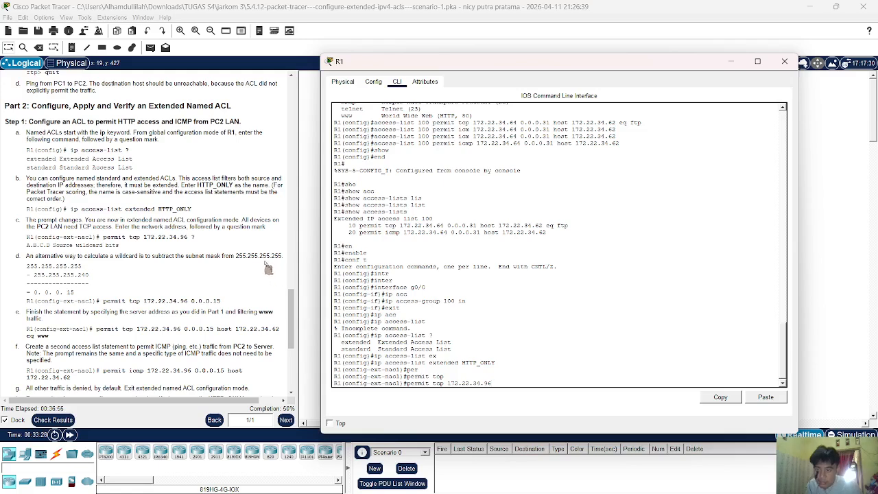
{"action": "type", "text": "?"}
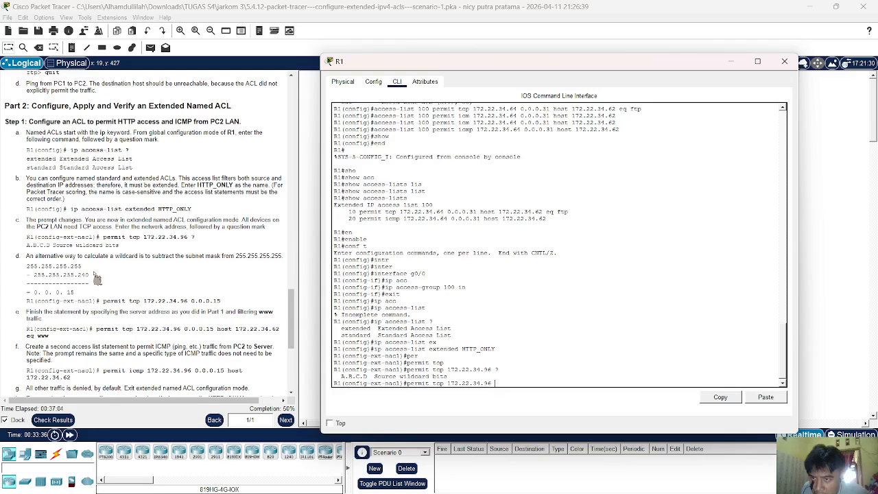
Check PC2's subnet mask in the addressing table and add wildcard 0.0.0.15.
{"action": "scroll", "coordinate": [116, 270], "scroll_direction": "up", "scroll_amount": 15}
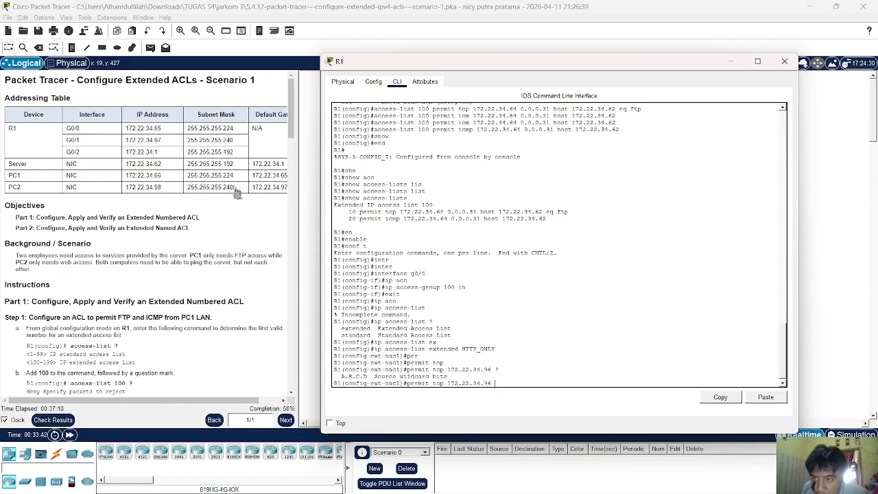
{"action": "left_click_drag", "start_coordinate": [237, 194], "coordinate": [199, 194]}
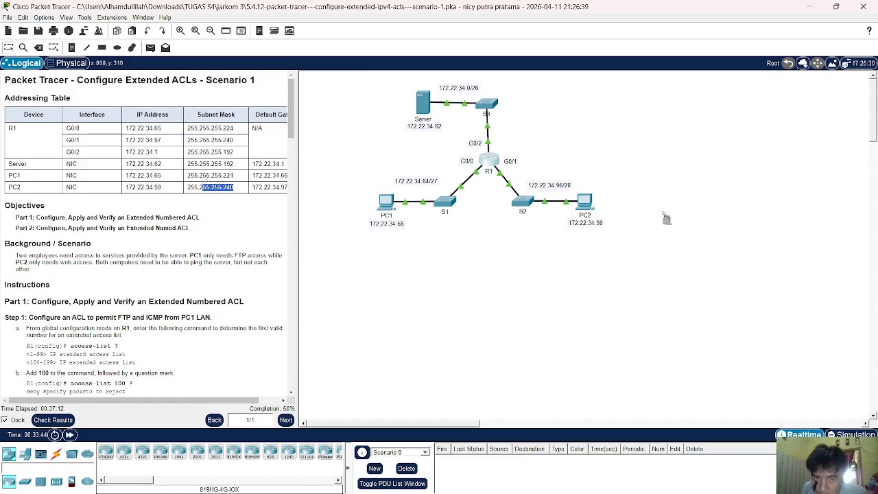
{"action": "left_click", "coordinate": [493, 164]}
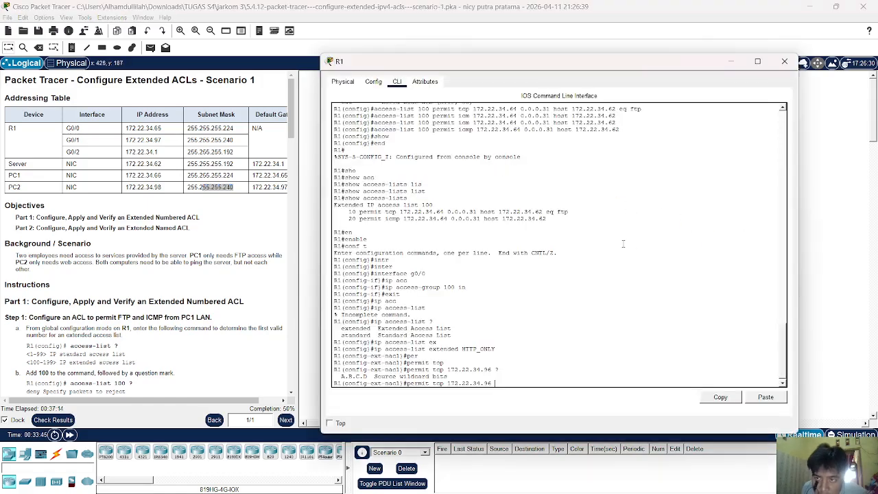
{"action": "scroll", "coordinate": [167, 258], "scroll_direction": "down", "scroll_amount": 15}
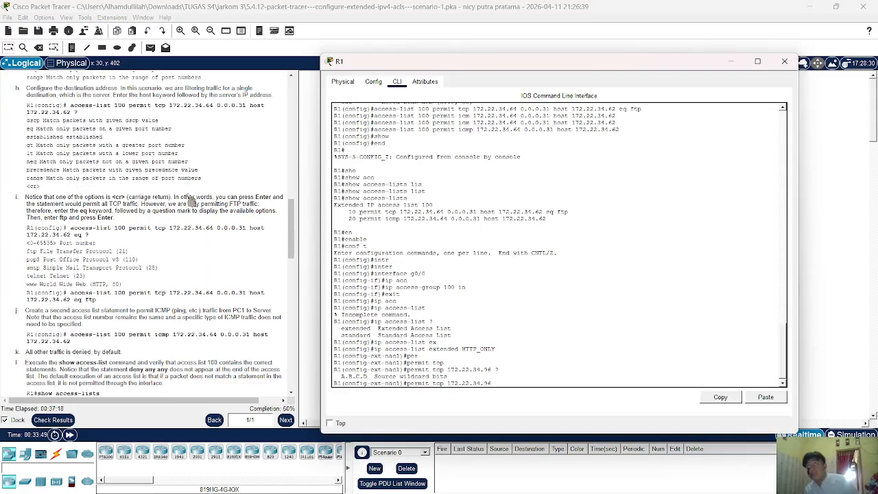
{"action": "scroll", "coordinate": [194, 204], "scroll_direction": "down", "scroll_amount": 8}
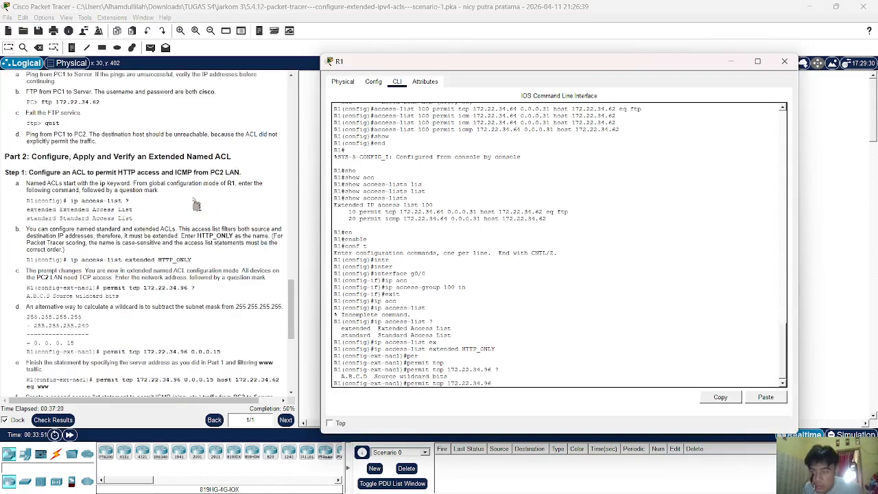
{"action": "scroll", "coordinate": [196, 205], "scroll_direction": "down", "scroll_amount": 5}
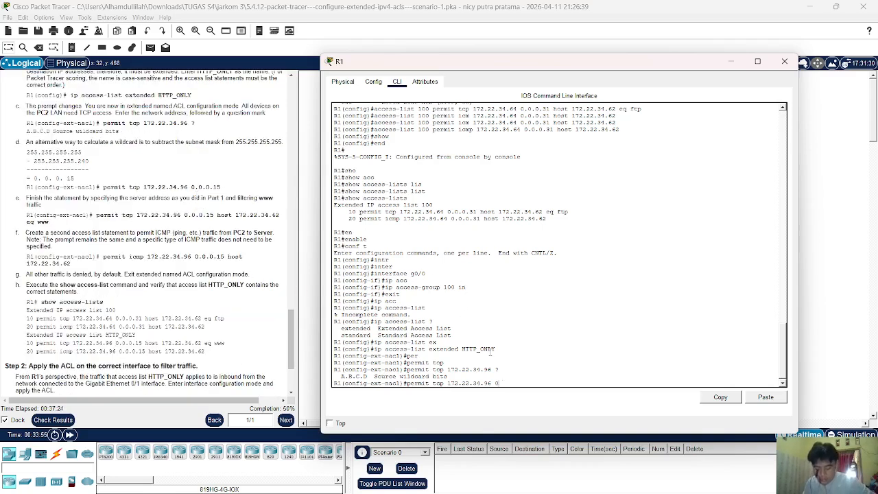
{"action": "type", "text": "0.15"}
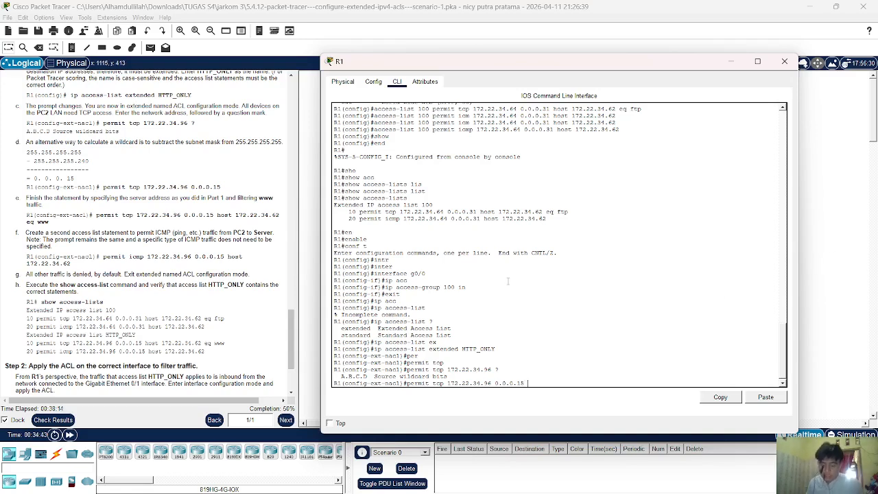
Complete the entry permitting www from 172.22.34.96 0.0.0.15 to host 172.22.34.62.
{"action": "type", "text": "os"}
{"action": "key", "text": "Tab"}
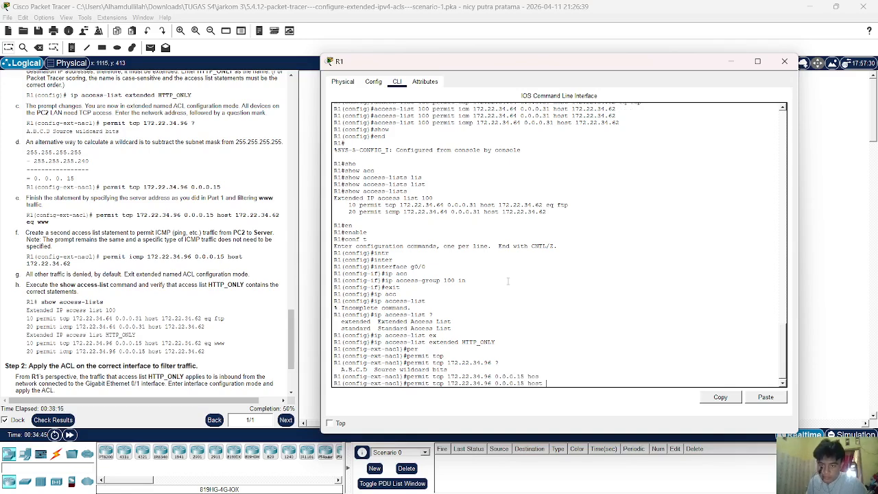
{"action": "type", "text": "172."}
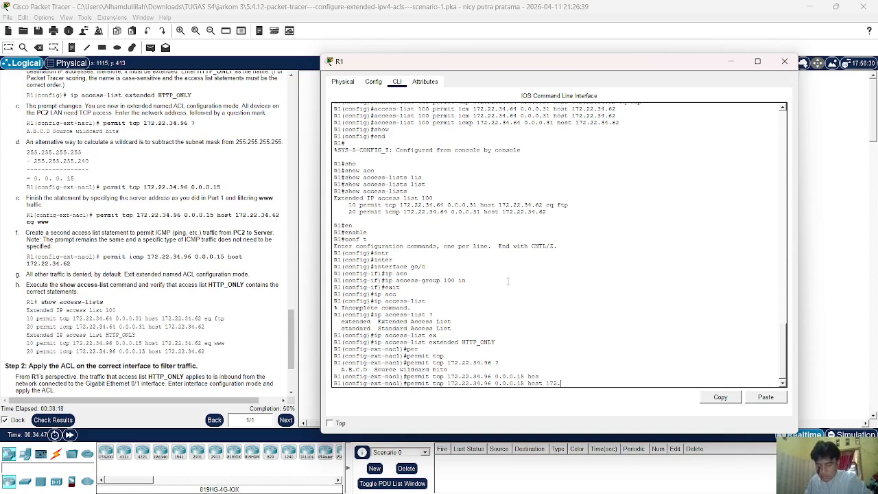
{"action": "type", "text": "22.34."}
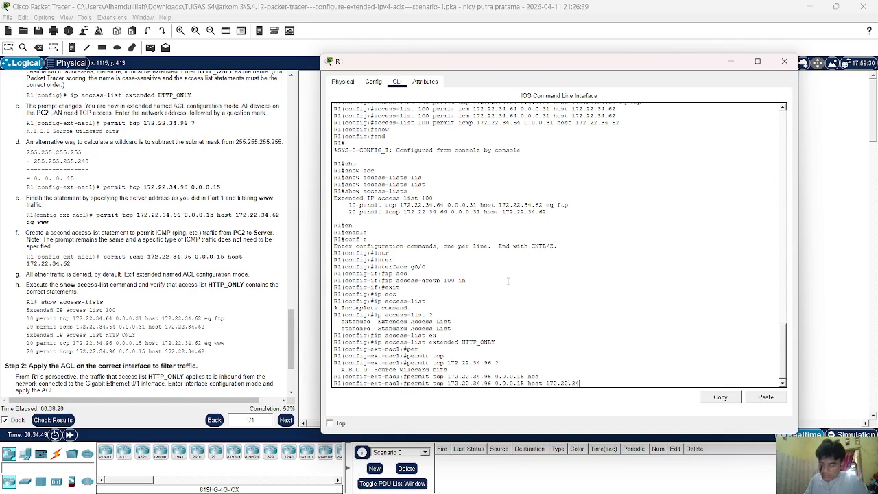
{"action": "type", "text": "62 eq "}
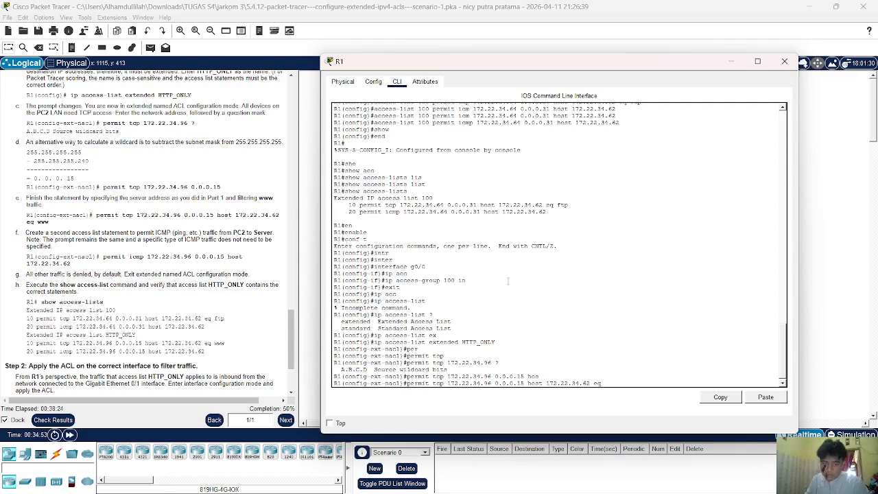
{"action": "type", "text": "?"}
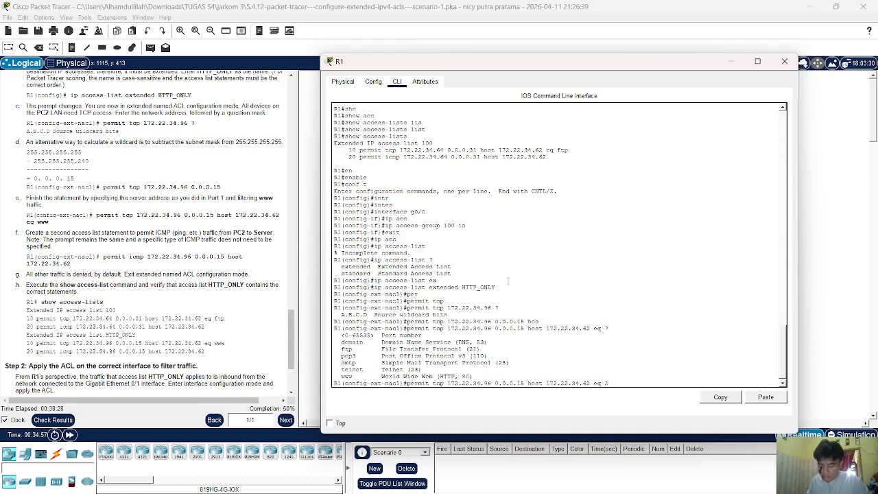
{"action": "type", "text": "www"}
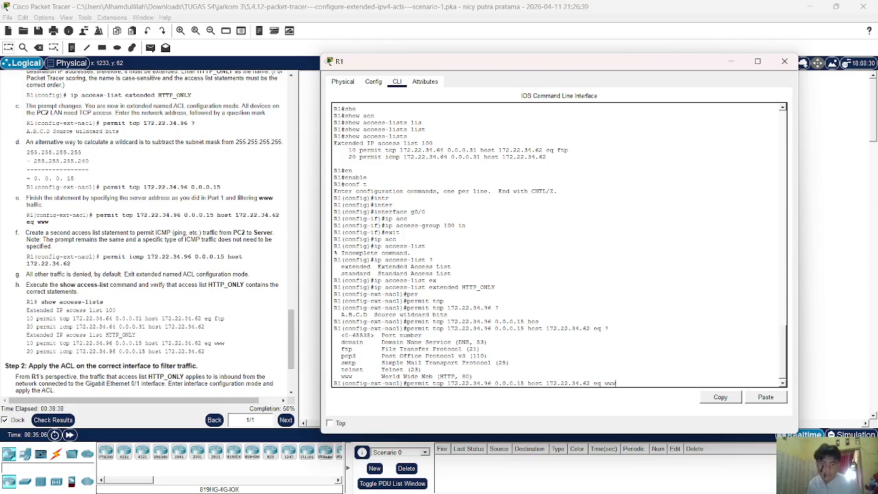
{"action": "key", "text": "Return"}
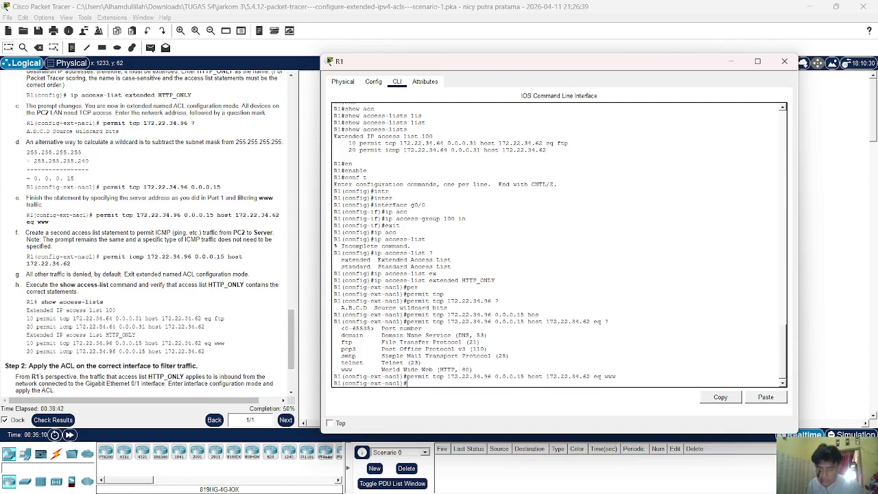
Add a second entry permitting all TCP from that subnet to host 172.22.34.62.
{"action": "key", "text": "Up"}
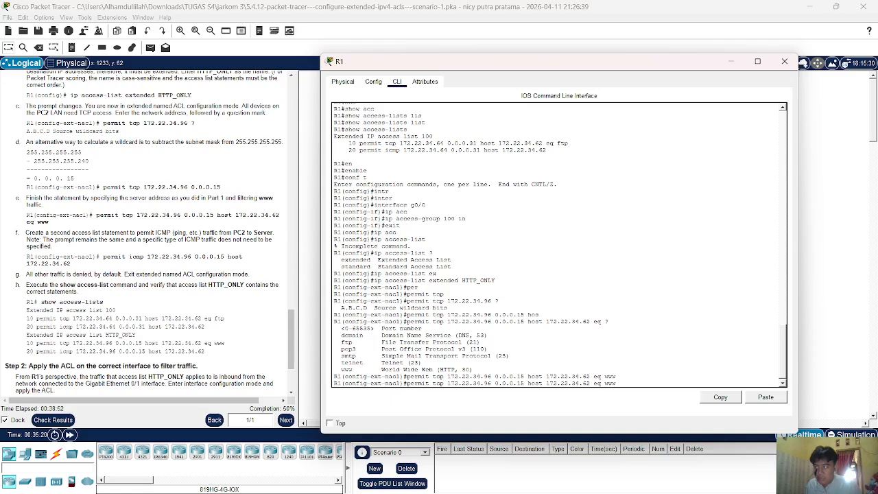
{"action": "key", "text": "BackSpace"}
{"action": "key", "text": "BackSpace"}
{"action": "key", "text": "BackSpace"}
{"action": "key", "text": "BackSpace"}
{"action": "key", "text": "BackSpace"}
{"action": "key", "text": "BackSpace"}
{"action": "key", "text": "BackSpace"}
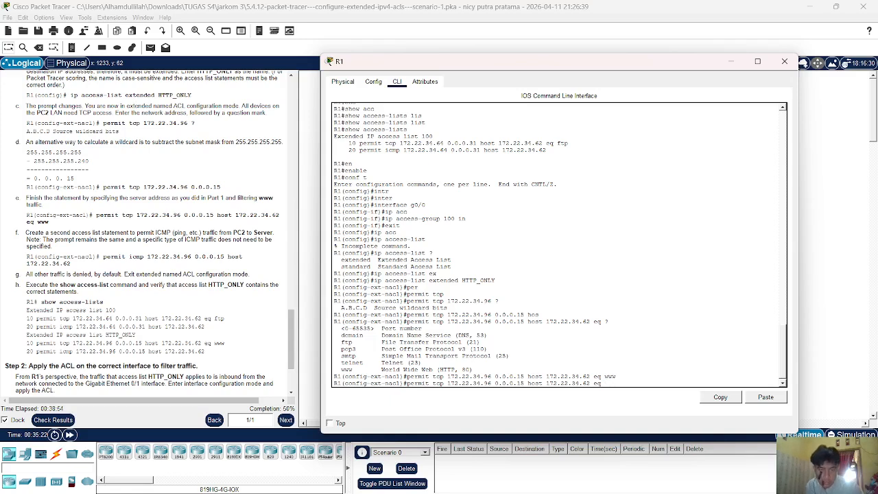
{"action": "type", "text": "2"}
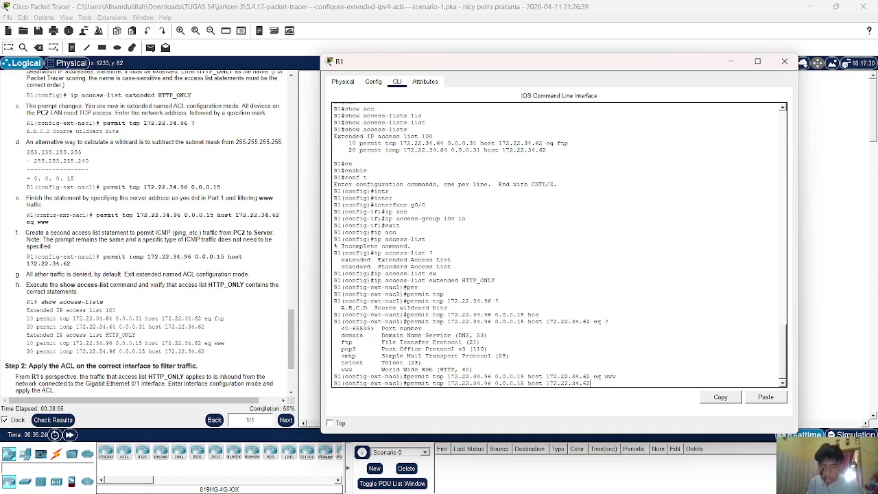
{"action": "key", "text": "Return"}
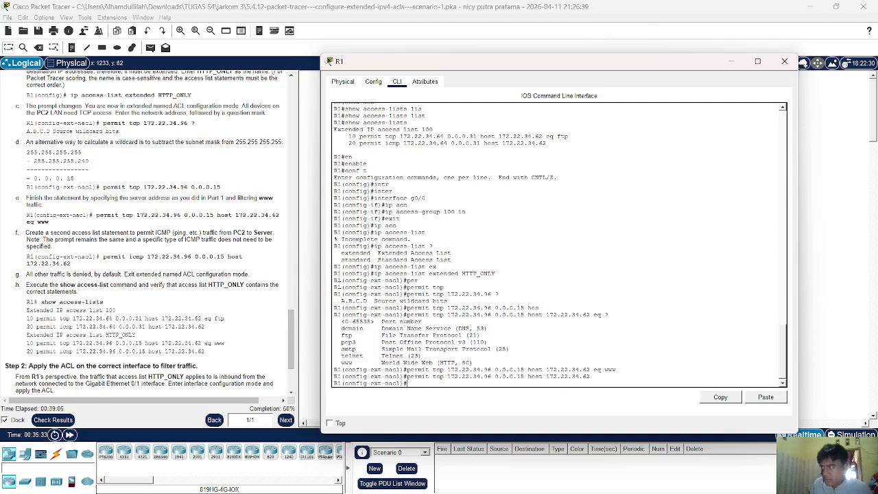
Clear the mistyped characters at R1's prompt and exit configuration mode with end.
{"action": "type", "text": "acfd"}
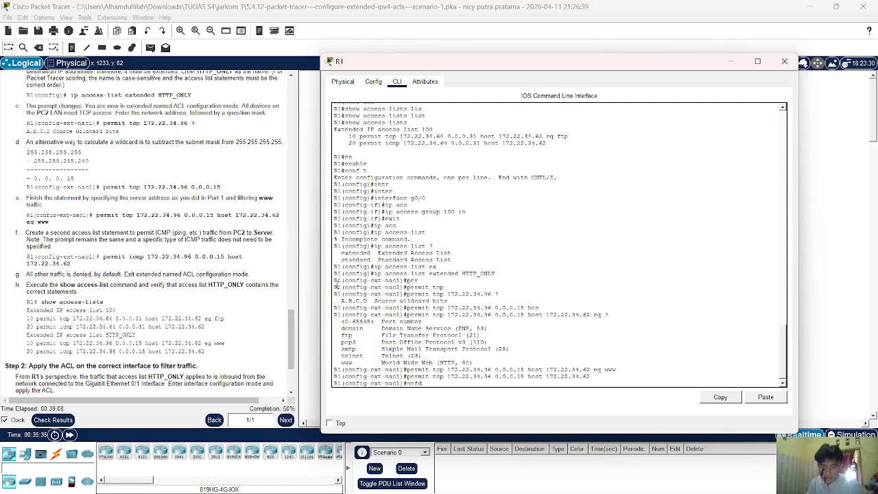
{"action": "key", "text": "BackSpace"}
{"action": "key", "text": "BackSpace"}
{"action": "key", "text": "BackSpace"}
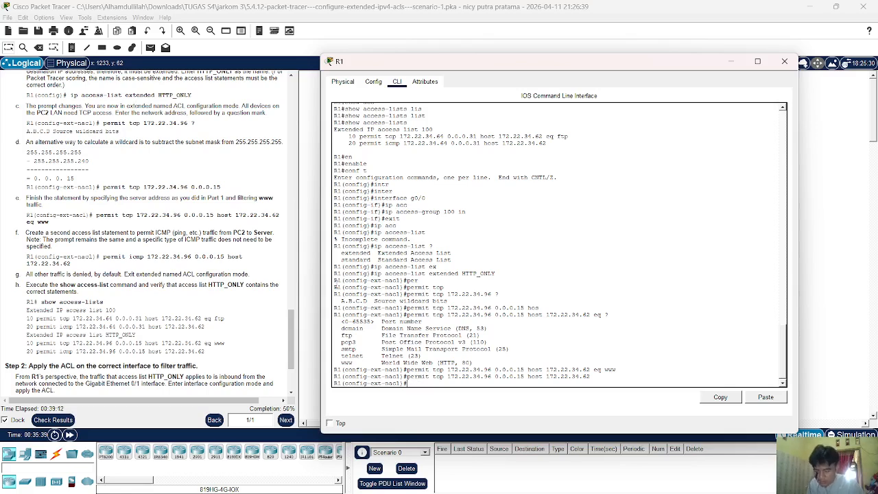
{"action": "type", "text": "n"}
{"action": "key", "text": "BackSpace"}
{"action": "key", "text": "BackSpace"}
{"action": "key", "text": "BackSpace"}
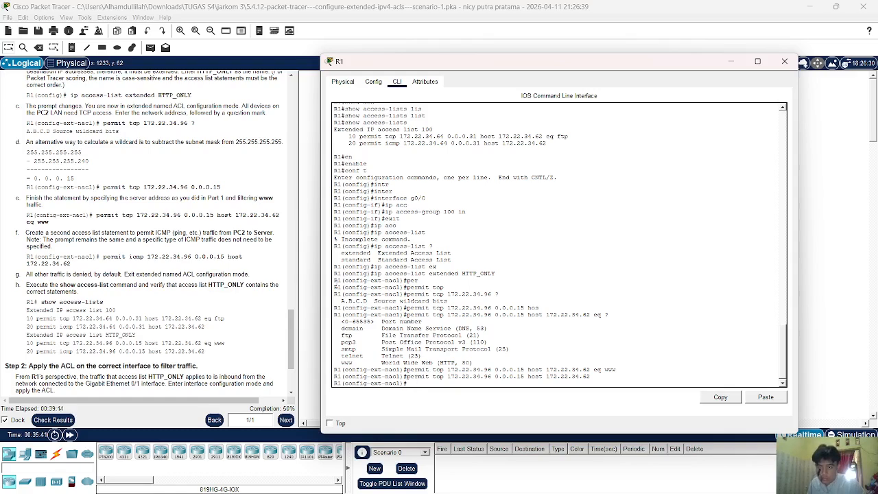
{"action": "type", "text": "end"}
{"action": "key", "text": "Return"}
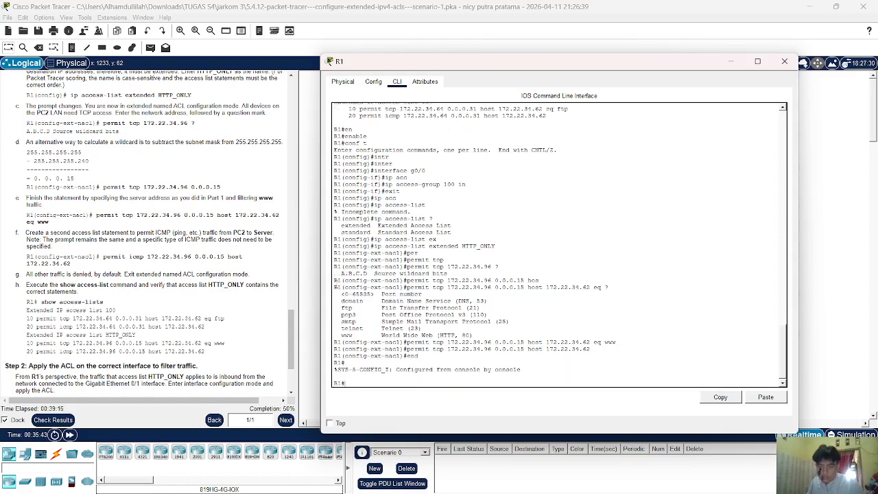
Run show access-lists on R1 and review HTTP_ONLY's entries, noting entry 20 permits tcp.
{"action": "type", "text": "show"}
{"action": "key", "text": "Tab"}
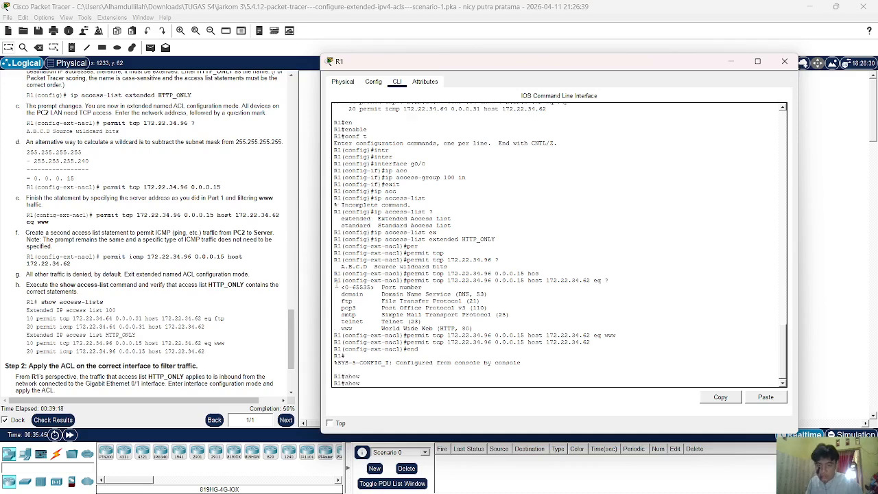
{"action": "type", "text": "acc"}
{"action": "key", "text": "Tab"}
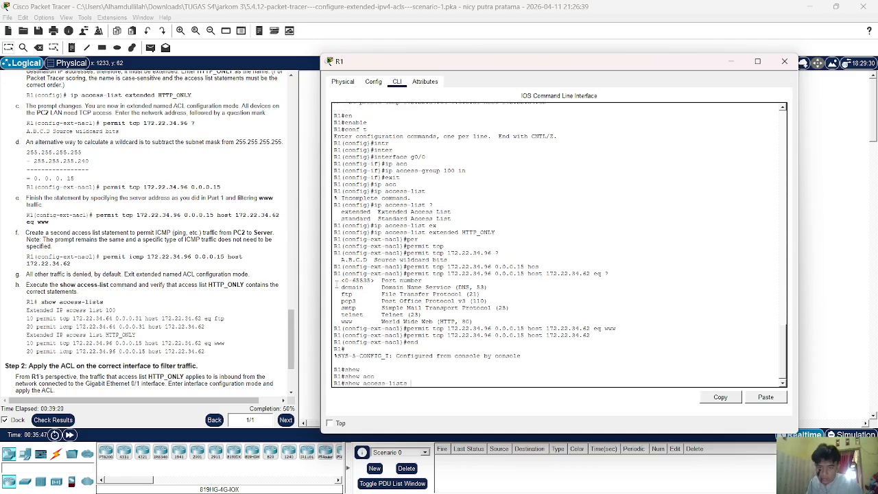
{"action": "key", "text": "Return"}
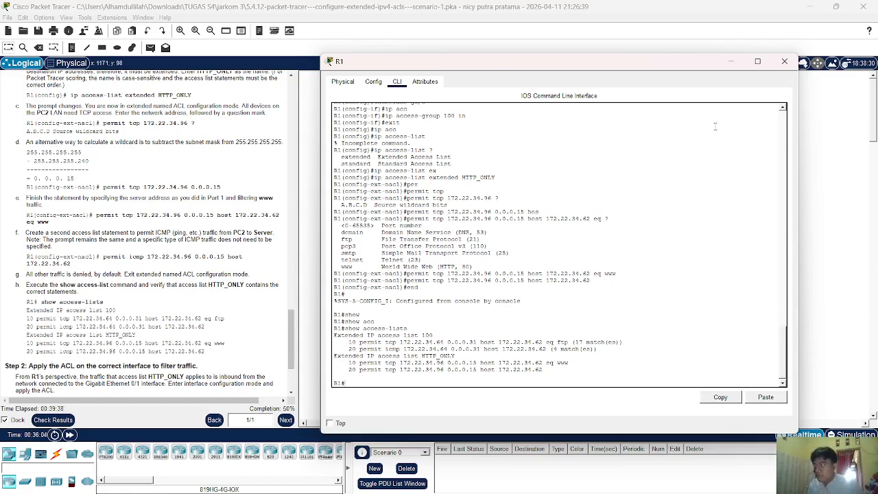
{"action": "scroll", "coordinate": [89, 230], "scroll_direction": "down", "scroll_amount": 3}
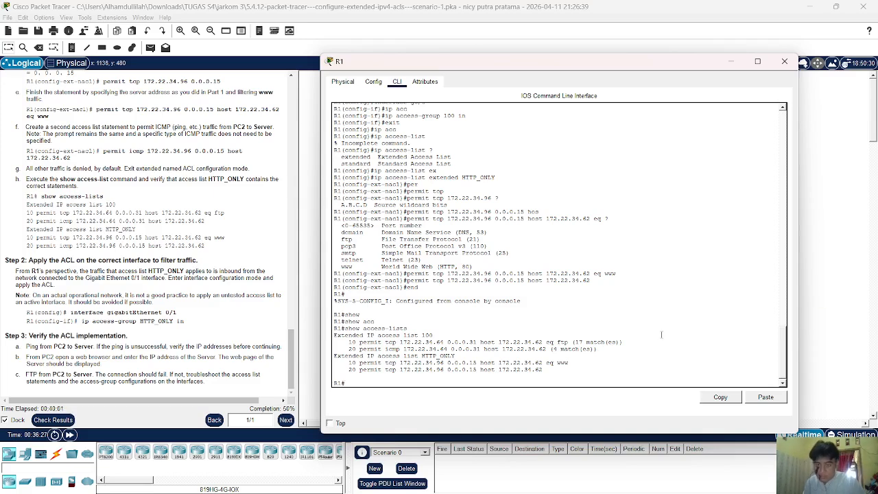
Enter R1's global configuration mode with conf t, aborting the mistyped-command lookup.
{"action": "type", "text": "cofn"}
{"action": "key", "text": "BackSpace"}
{"action": "key", "text": "BackSpace"}
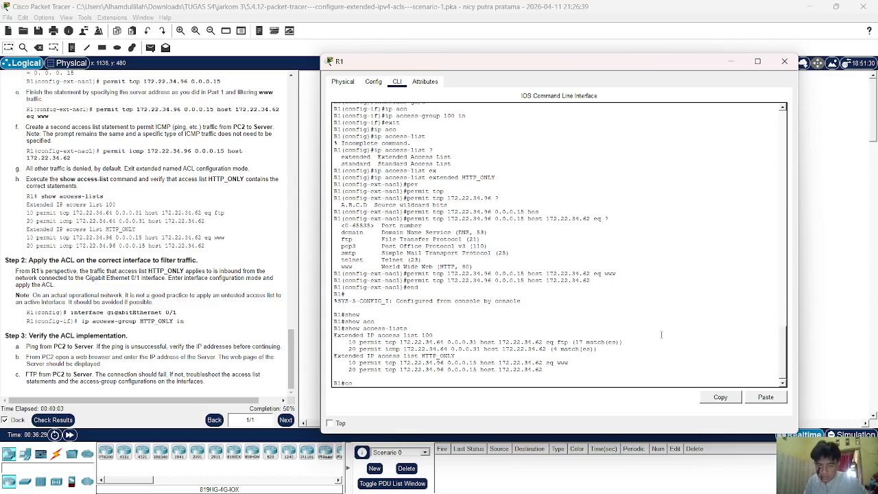
{"action": "type", "text": "nf t\\"}
{"action": "key", "text": "Return"}
{"action": "type", "text": "cofnt"}
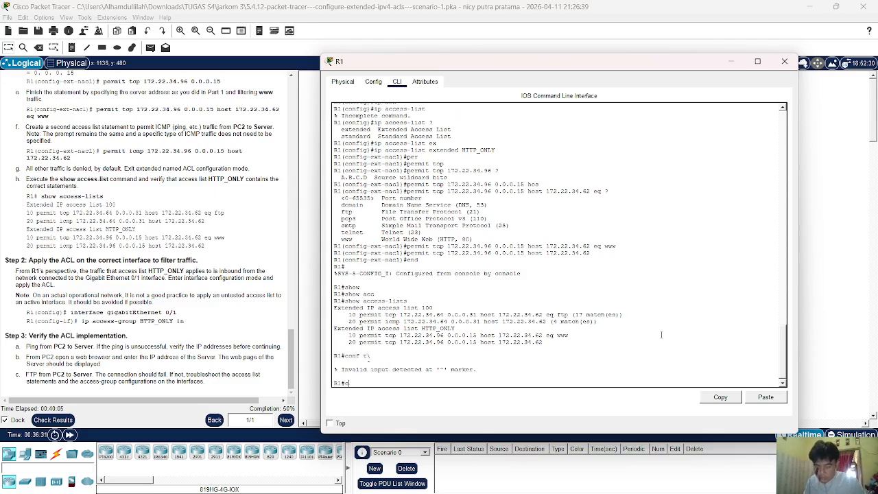
{"action": "key", "text": "Return"}
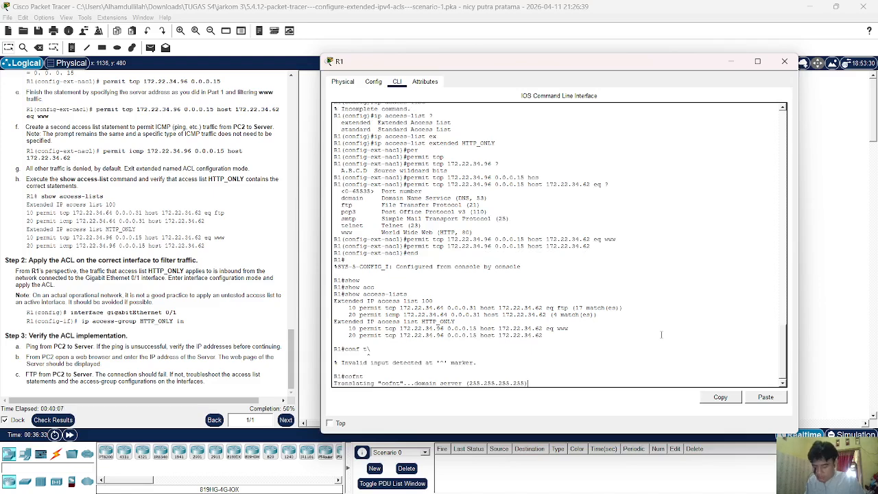
{"action": "key", "text": "ctrl+shift+6"}
{"action": "type", "text": "con"}
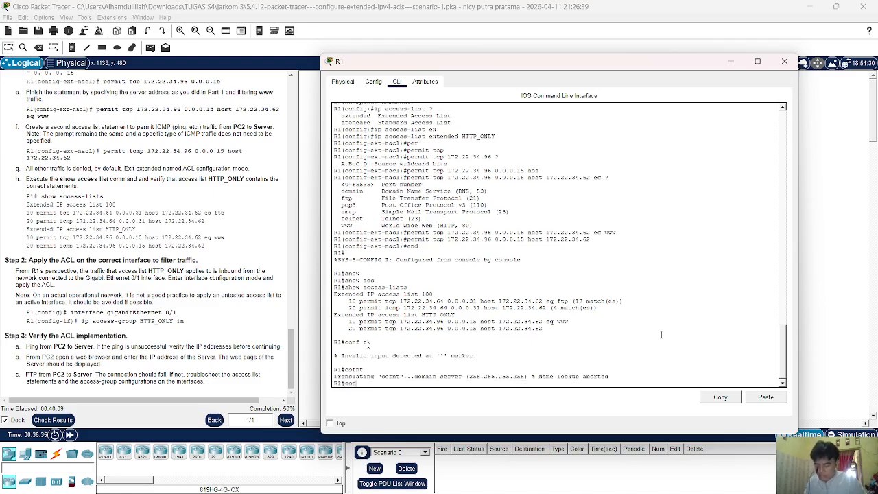
{"action": "type", "text": "f t"}
{"action": "key", "text": "Return"}
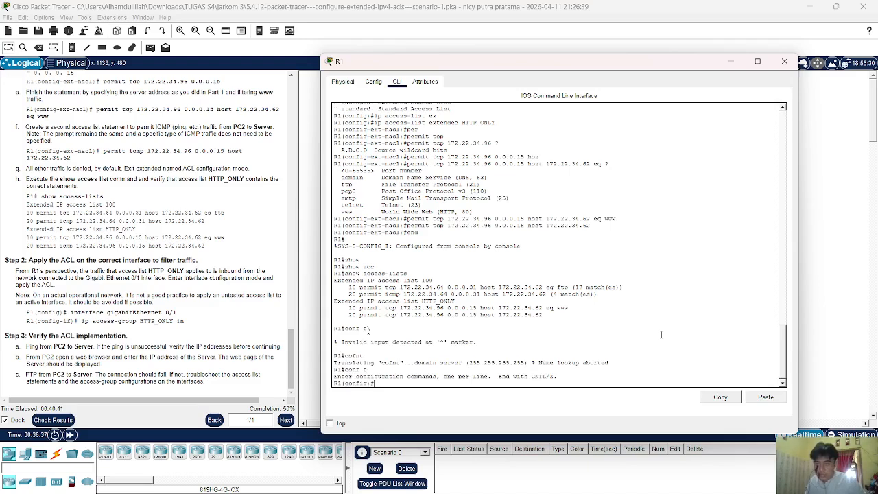
Apply access group HTTP_ONLY inbound on interface G0/1, then bring up PC2's window.
{"action": "type", "text": "inter"}
{"action": "key", "text": "Tab"}
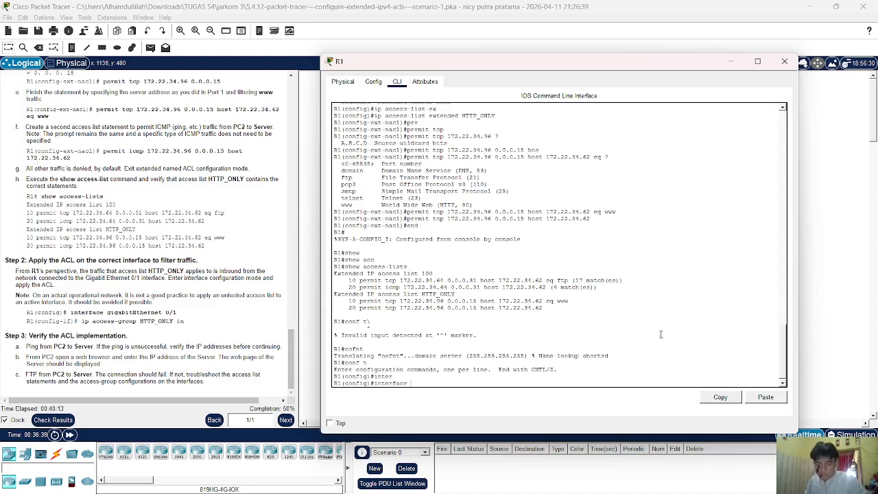
{"action": "type", "text": "g"}
{"action": "type", "text": "0/"}
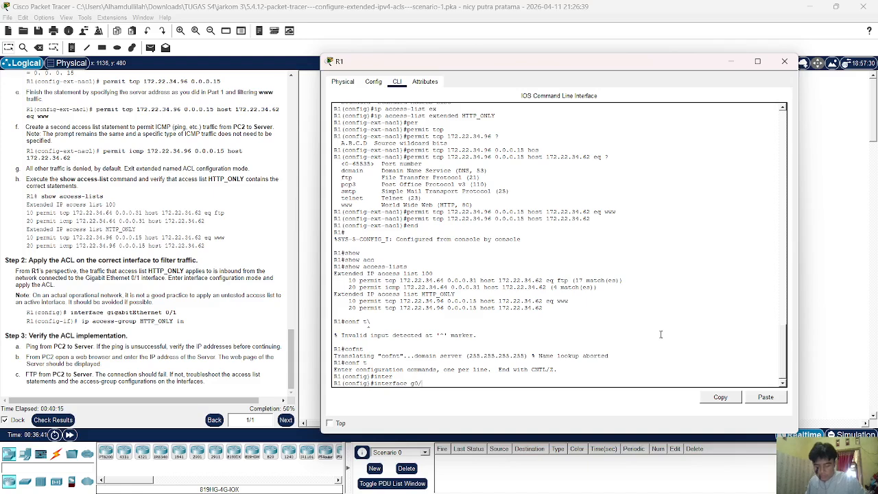
{"action": "type", "text": "01"}
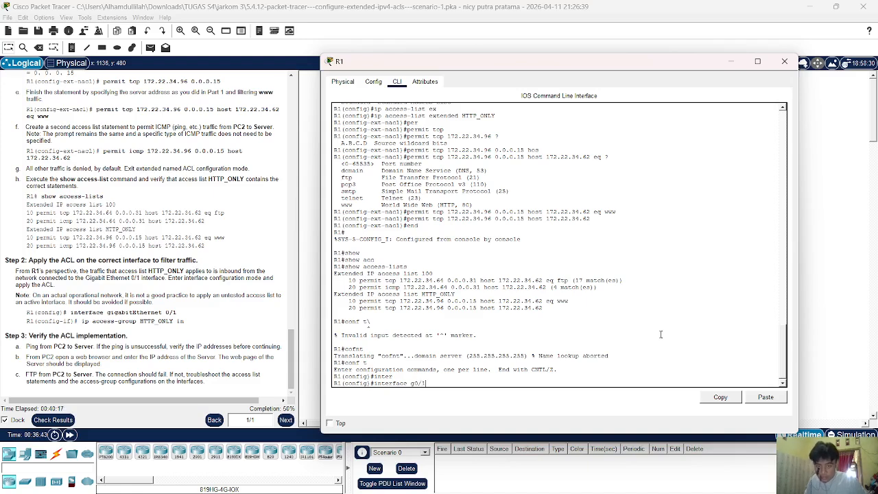
{"action": "key", "text": "Return"}
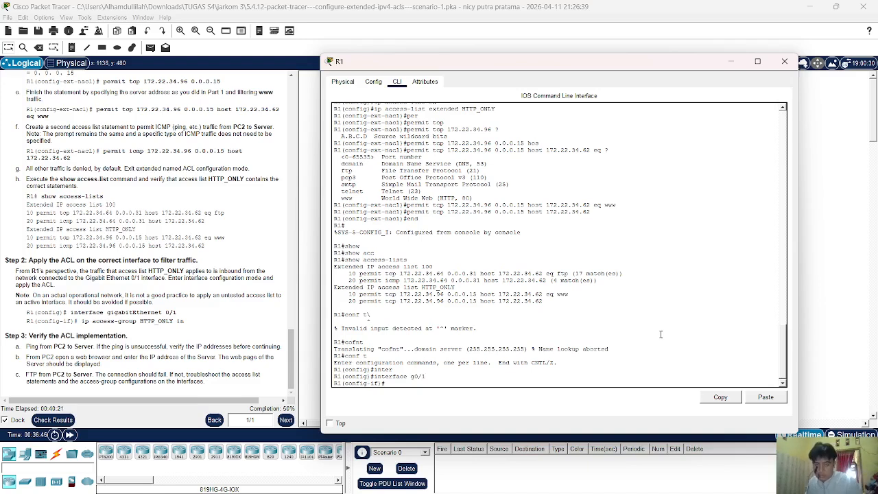
{"action": "type", "text": "ip acc"}
{"action": "key", "text": "Tab"}
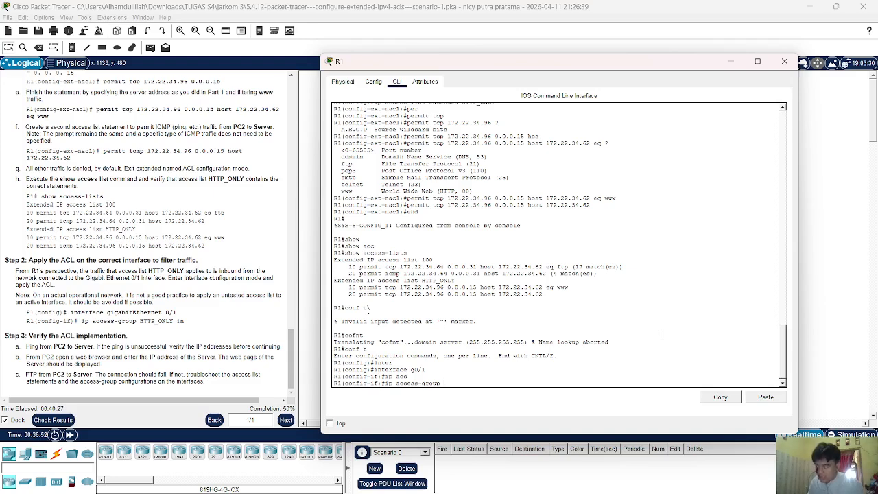
{"action": "type", "text": "HT"}
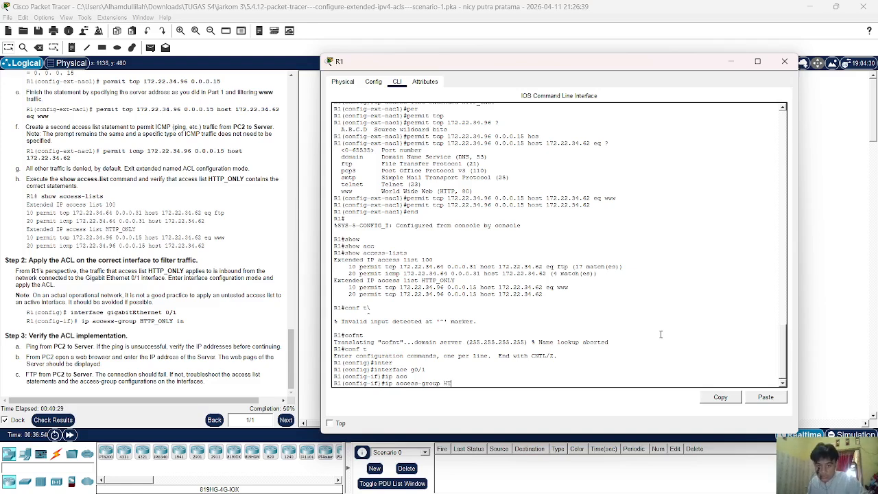
{"action": "type", "text": "TP"}
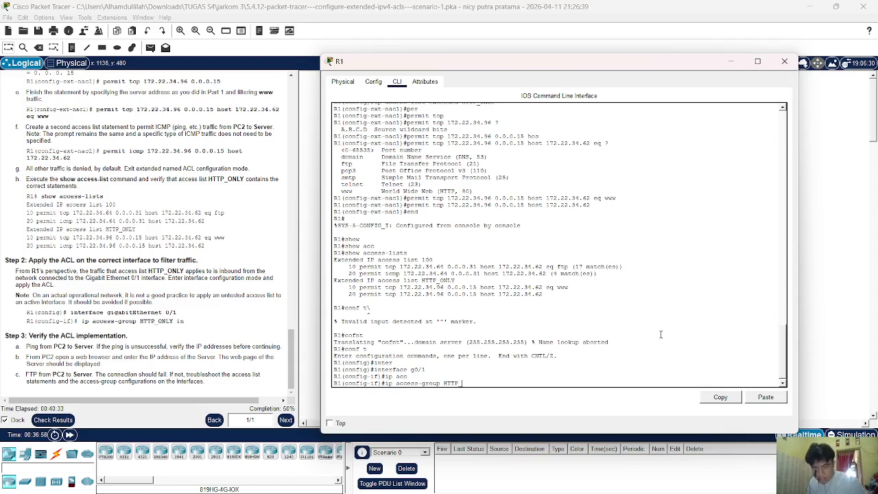
{"action": "type", "text": "_ONL"}
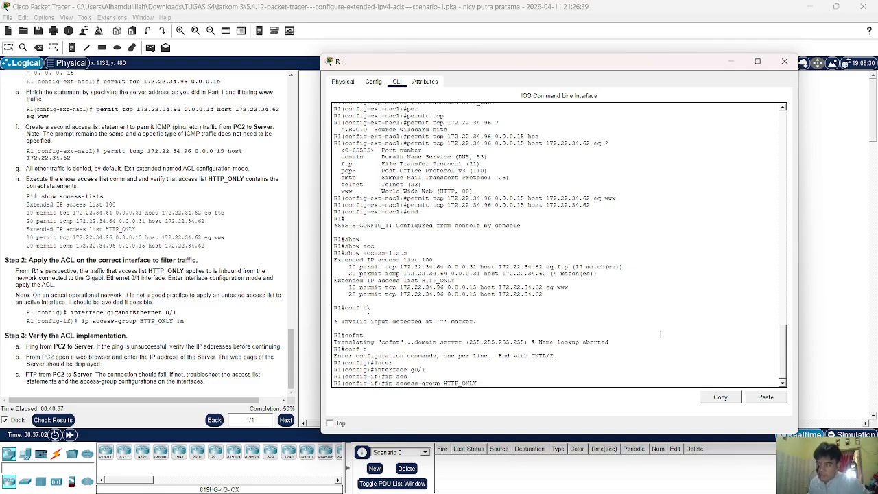
{"action": "type", "text": "Y in"}
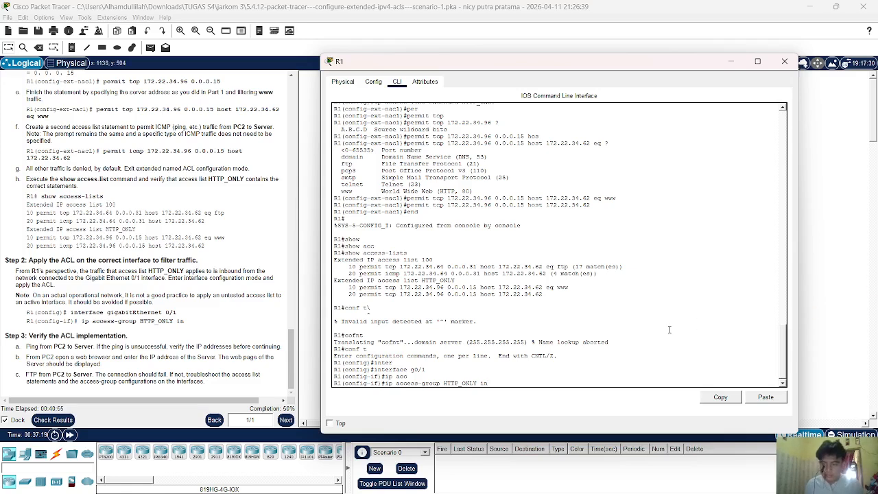
{"action": "key", "text": "Return"}
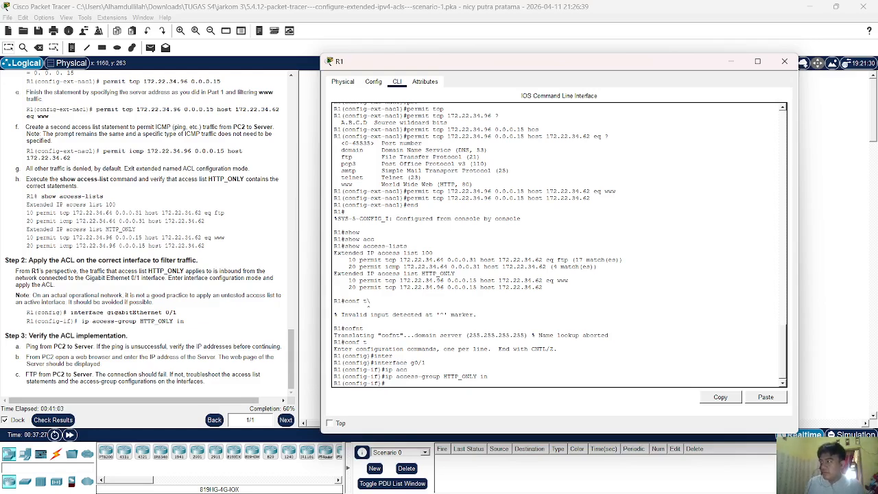
{"action": "left_click", "coordinate": [808, 136]}
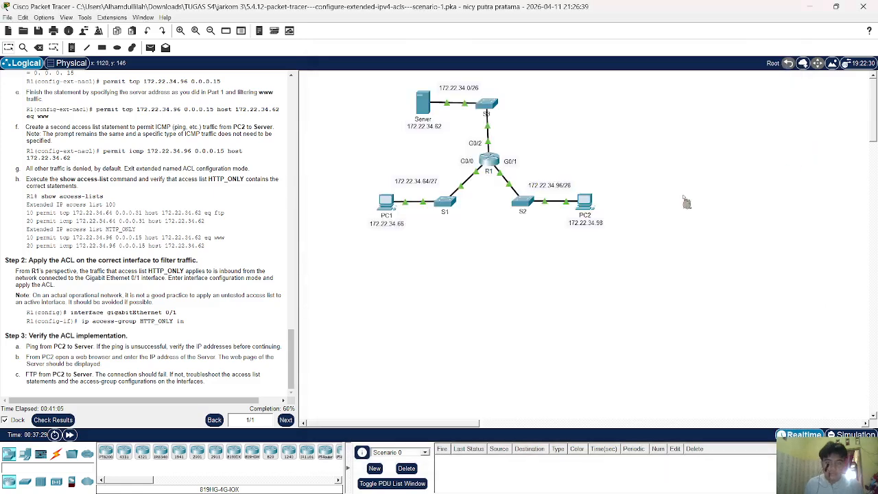
{"action": "left_click", "coordinate": [580, 215]}
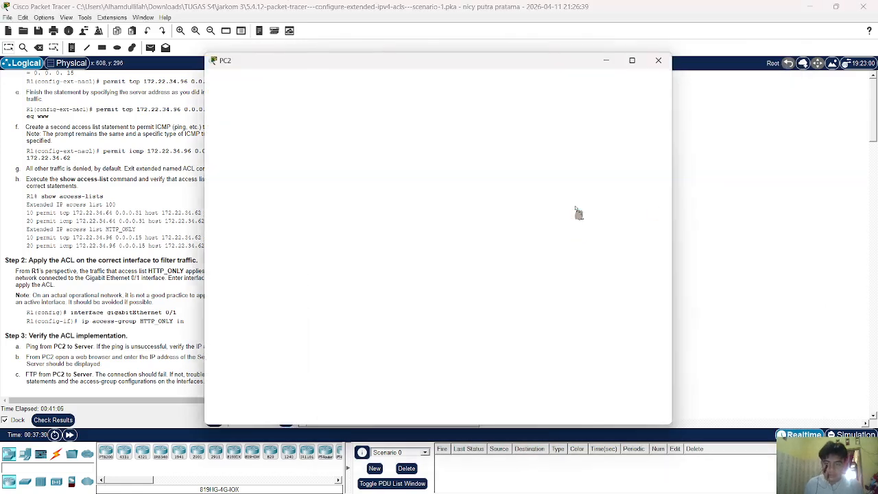
From PC2's Command Prompt, ping 172.22.34.62, which returns Destination host unreachable.
{"action": "left_click", "coordinate": [284, 76]}
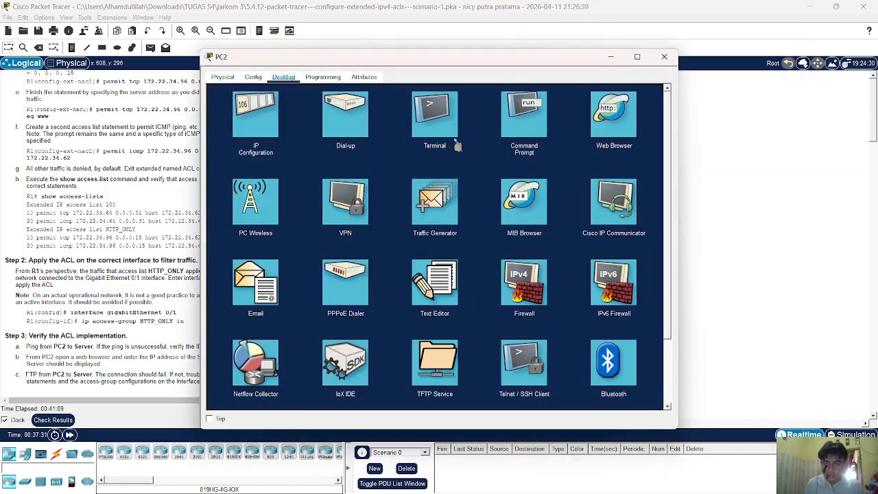
{"action": "left_click", "coordinate": [511, 132]}
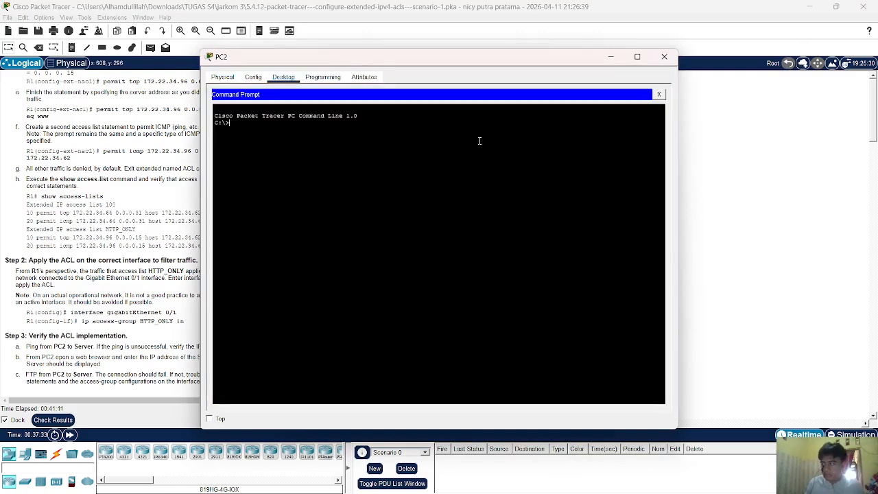
{"action": "type", "text": "ping "}
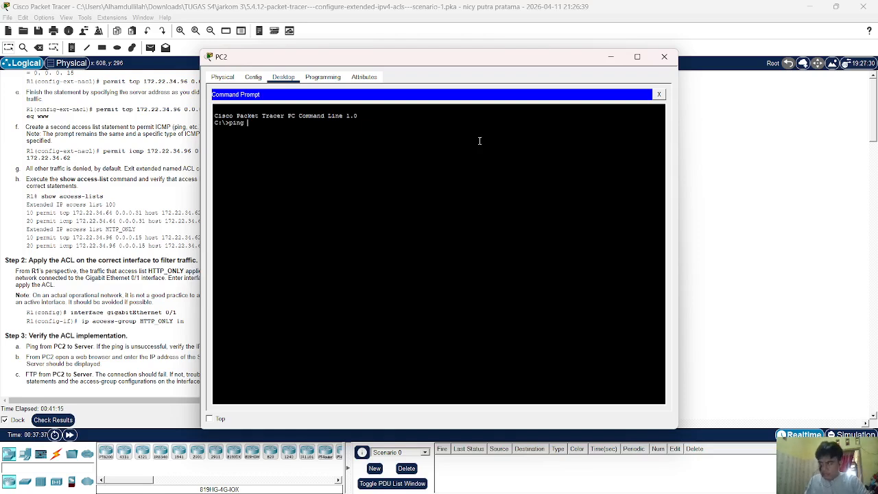
{"action": "type", "text": "172.22."}
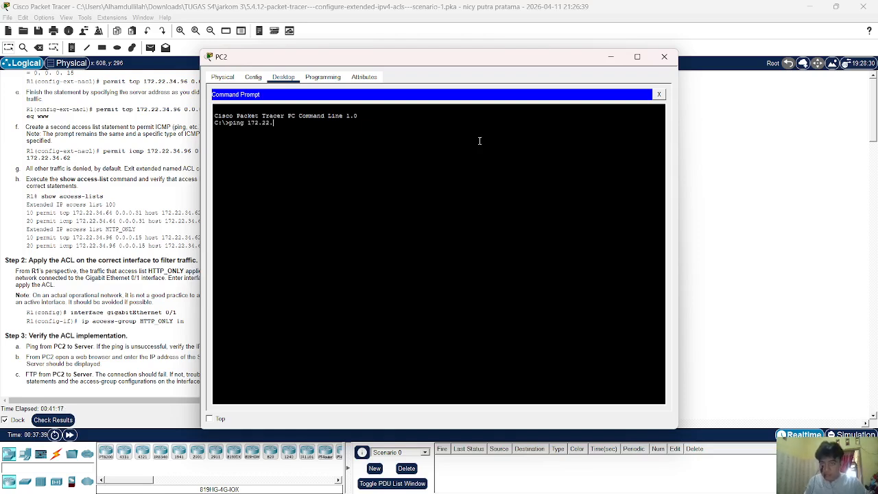
{"action": "type", "text": "34."}
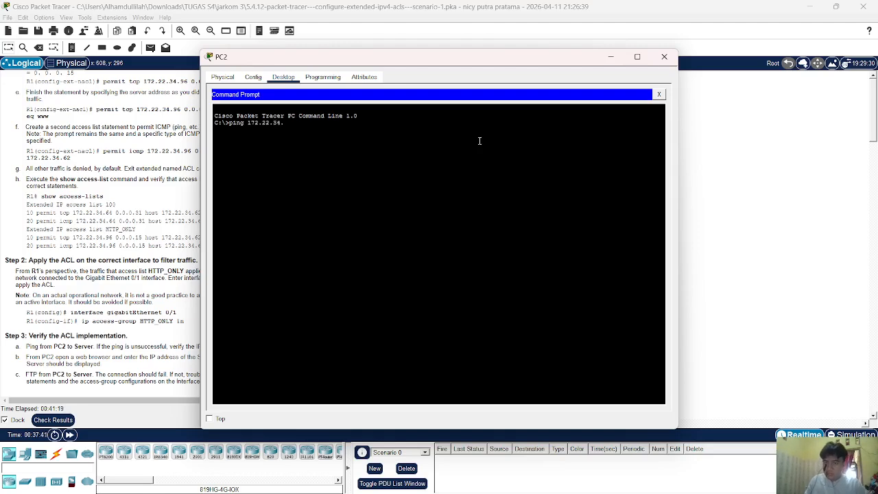
{"action": "type", "text": "6"}
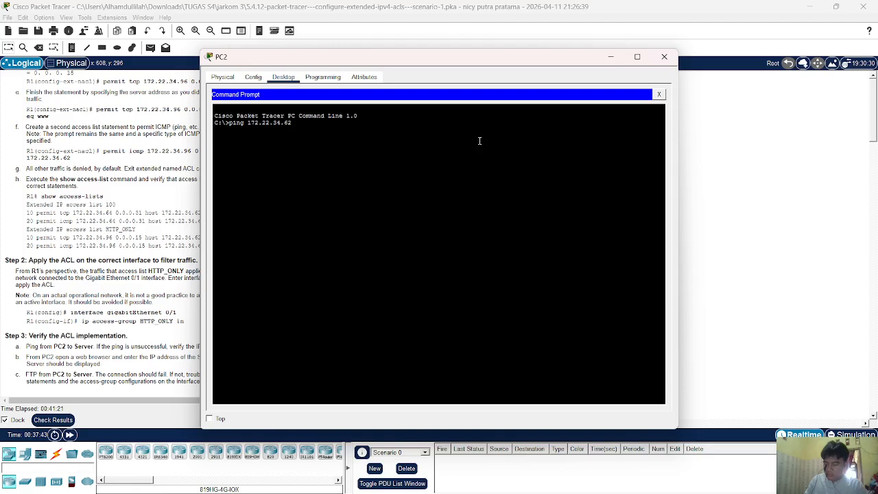
{"action": "type", "text": "2"}
{"action": "key", "text": "Return"}
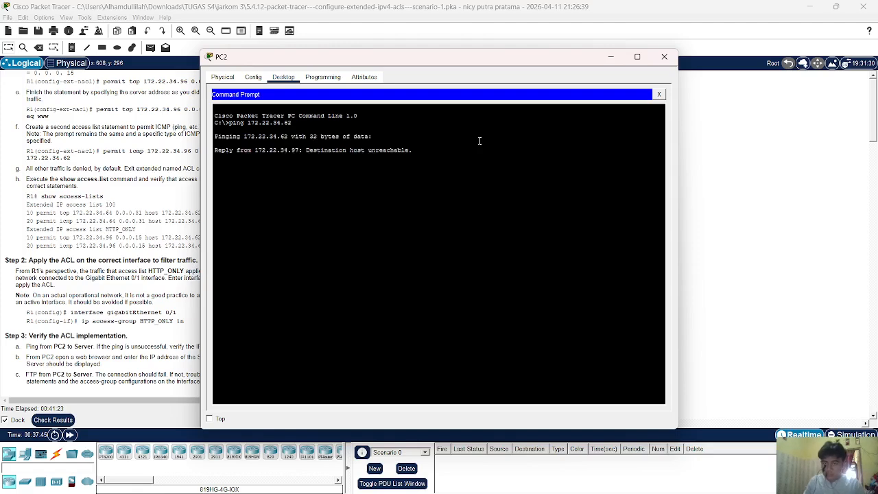
{"action": "left_click", "coordinate": [756, 77]}
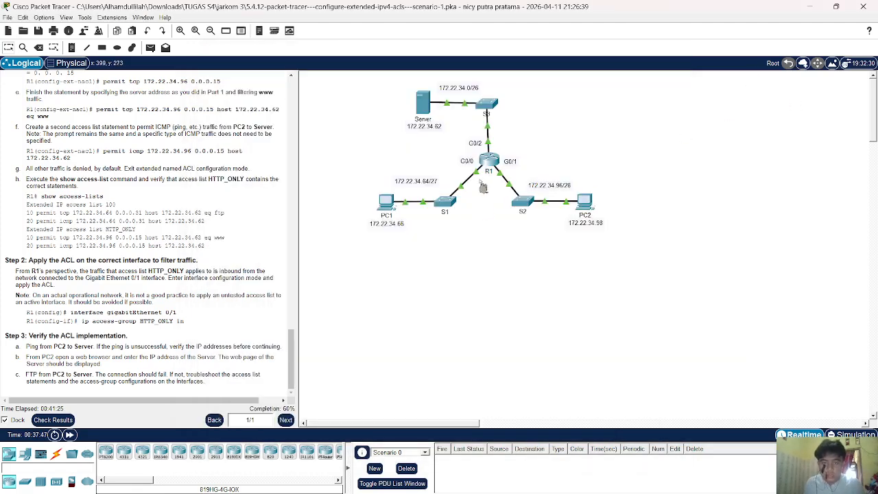
{"action": "left_click", "coordinate": [485, 166]}
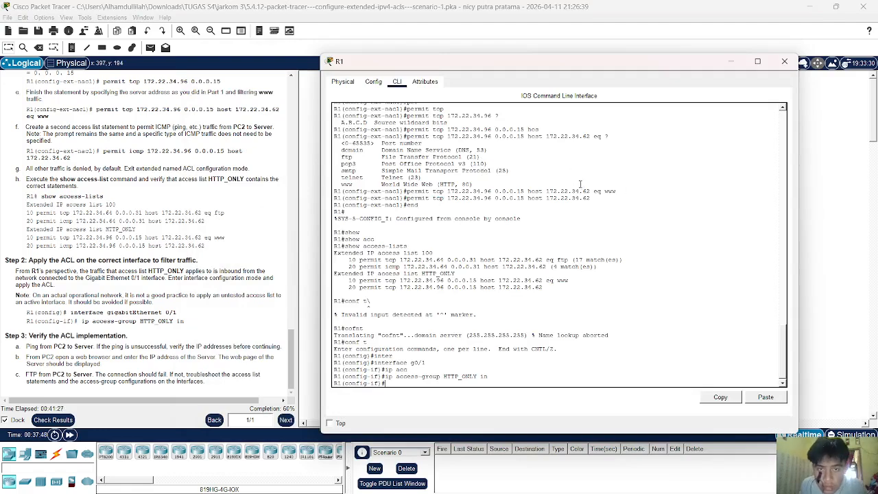
{"action": "scroll", "coordinate": [580, 184], "scroll_direction": "up", "scroll_amount": 5}
{"action": "scroll", "coordinate": [582, 180], "scroll_direction": "down", "scroll_amount": 5}
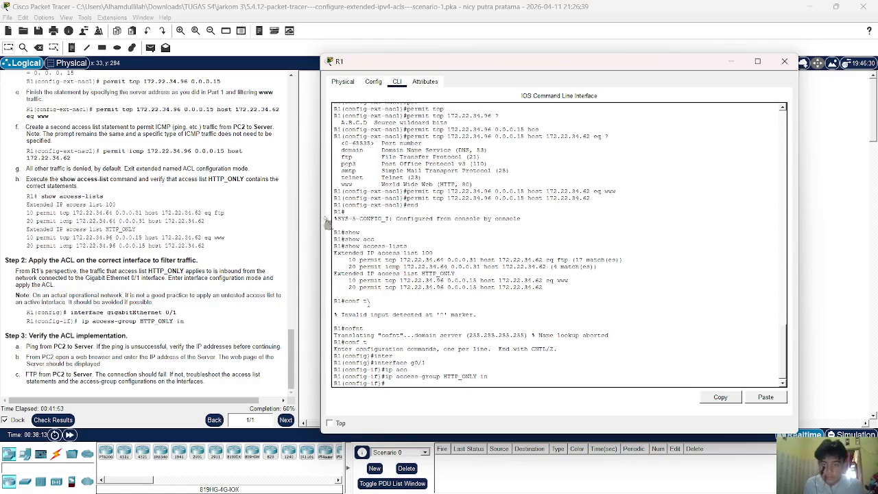
{"action": "key", "text": "super+shift+s"}
{"action": "left_click_drag", "start_coordinate": [325, 216], "coordinate": [677, 340]}
{"action": "left_click", "coordinate": [578, 481]}
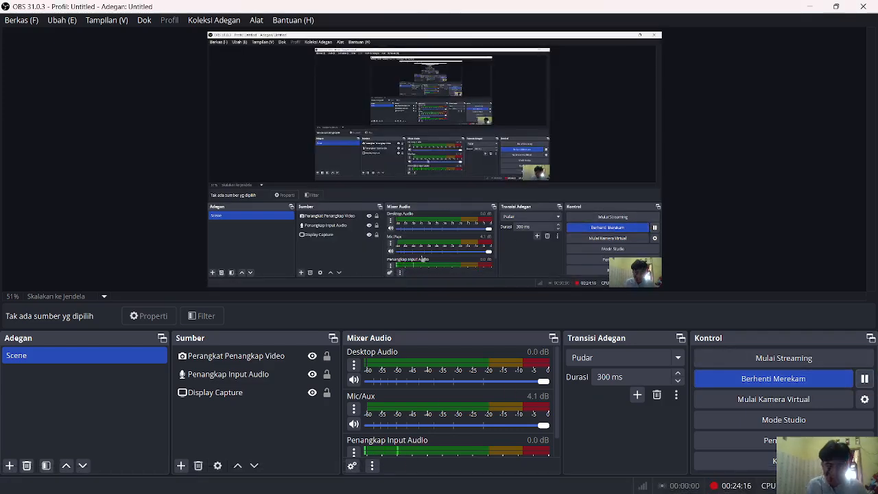
{"action": "mouse_move", "coordinate": [548, 486]}
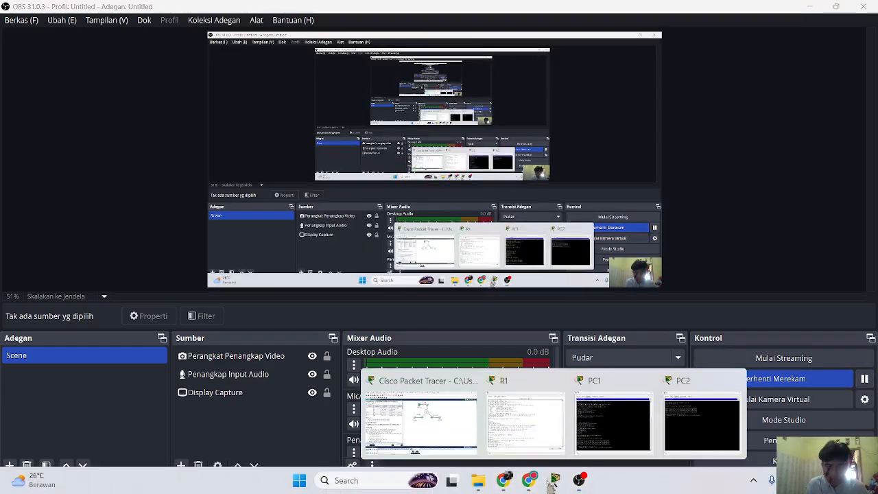
{"action": "left_click", "coordinate": [420, 418]}
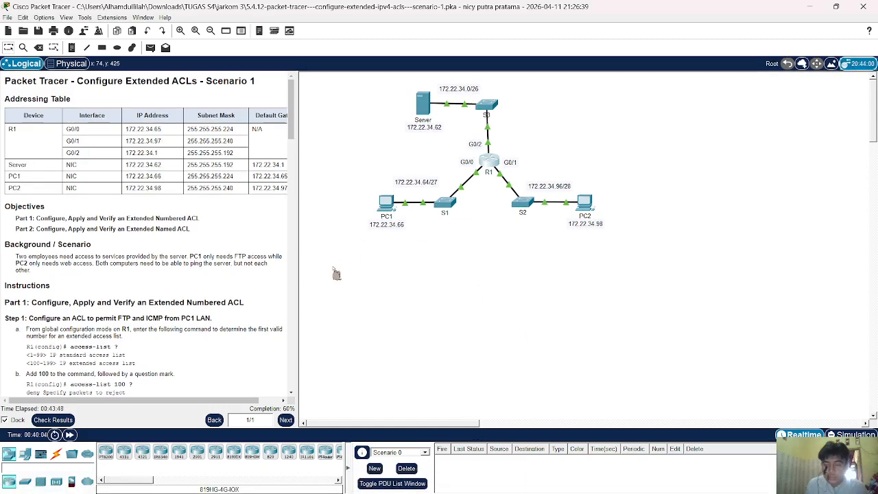
On R1, enter the extended access list HTTP_ONLY and delete its entry 20.
{"action": "left_click", "coordinate": [488, 165]}
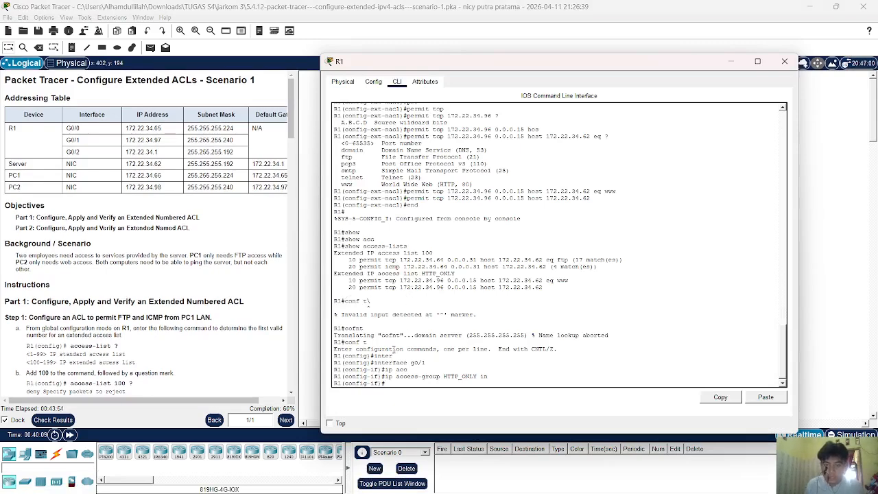
{"action": "type", "text": "exit"}
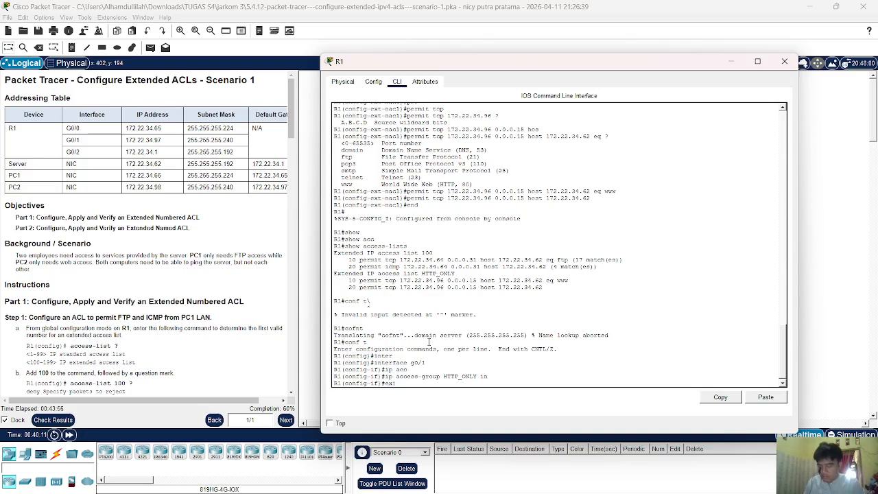
{"action": "key", "text": "Return"}
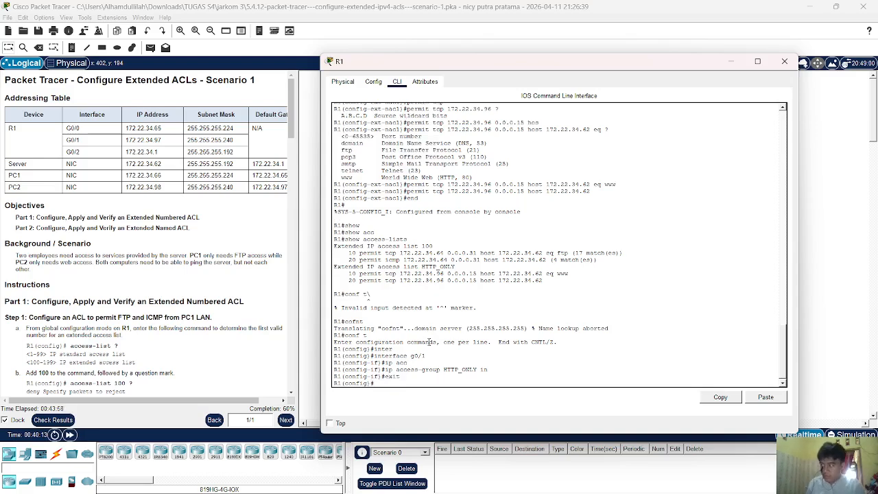
{"action": "type", "text": "ip"}
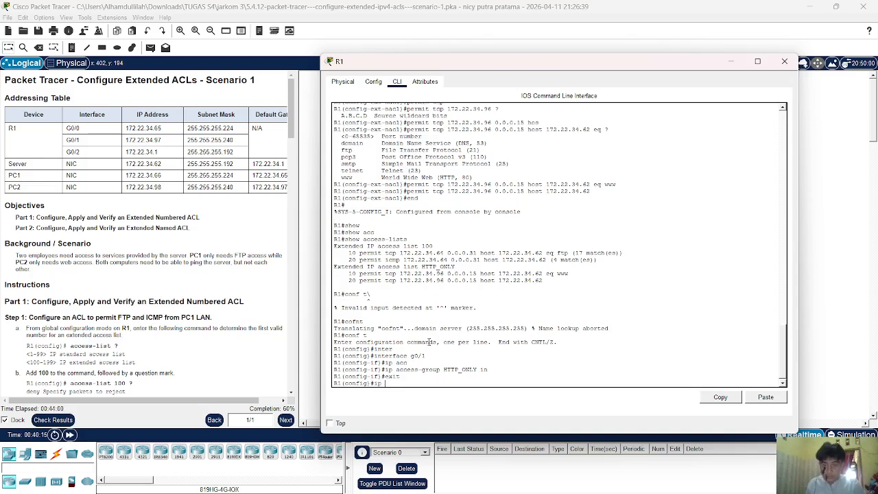
{"action": "type", "text": " acc"}
{"action": "key", "text": "Tab"}
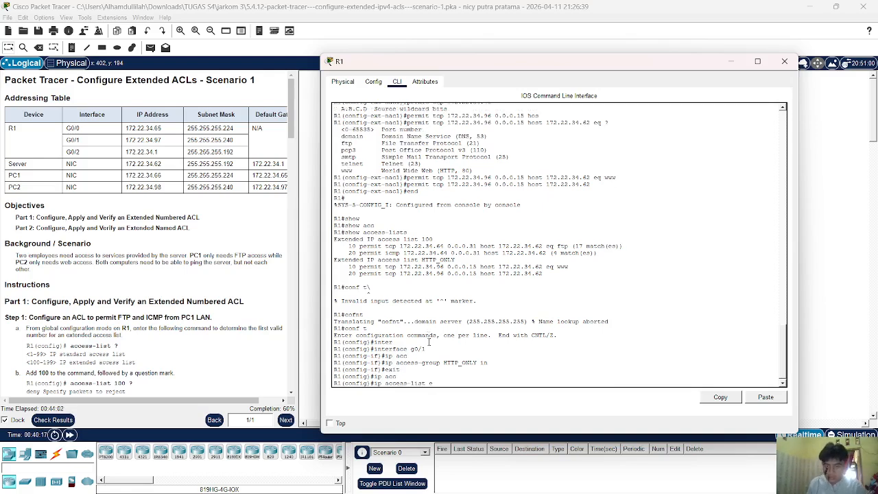
{"action": "type", "text": "e"}
{"action": "key", "text": "Tab"}
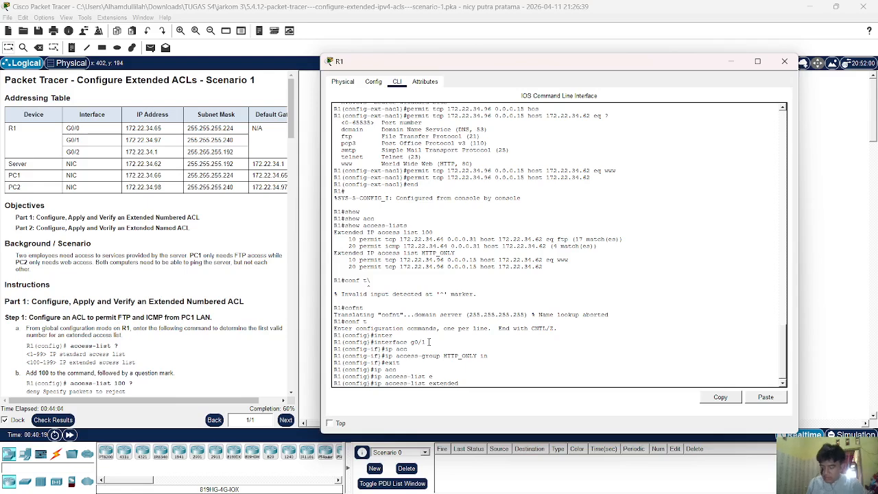
{"action": "type", "text": "HTTP_ONLY"}
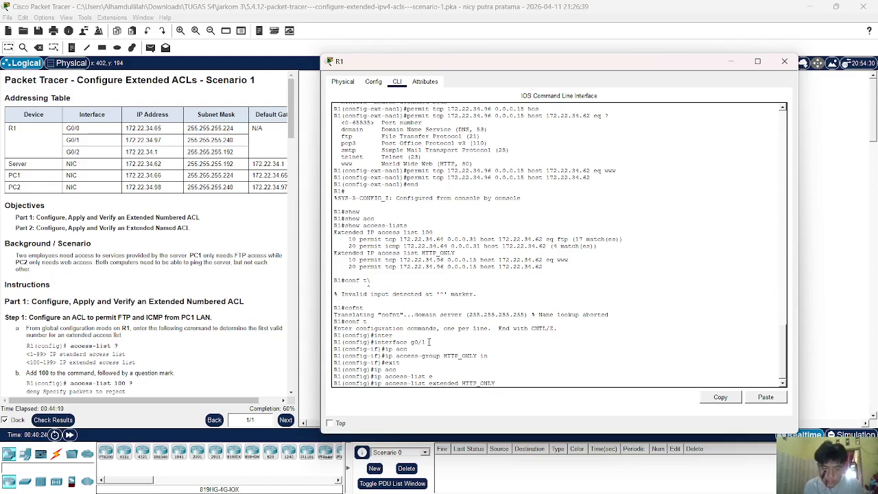
{"action": "key", "text": "Return"}
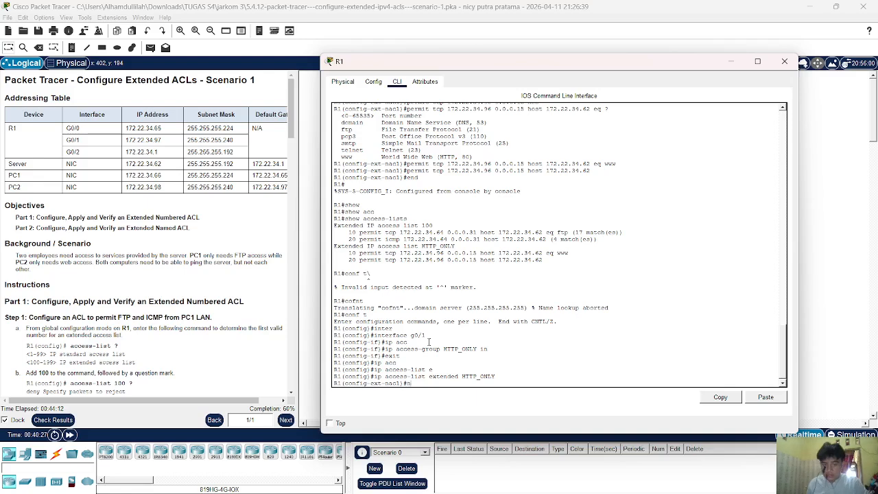
{"action": "type", "text": "no 20"}
{"action": "key", "text": "Return"}
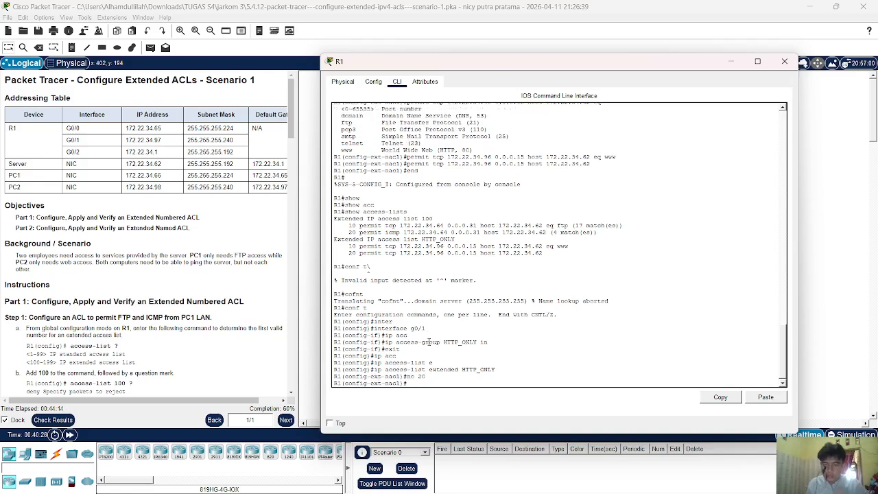
Add entry 20 permitting icmp from 172.22.34.96 0.0.0.15 to host 172.22.34.62.
{"action": "type", "text": "20 "}
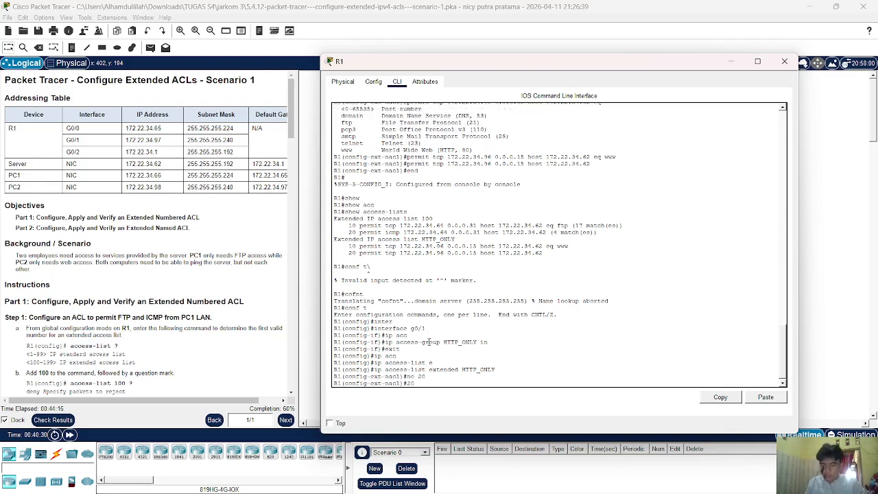
{"action": "type", "text": "per"}
{"action": "key", "text": "Tab"}
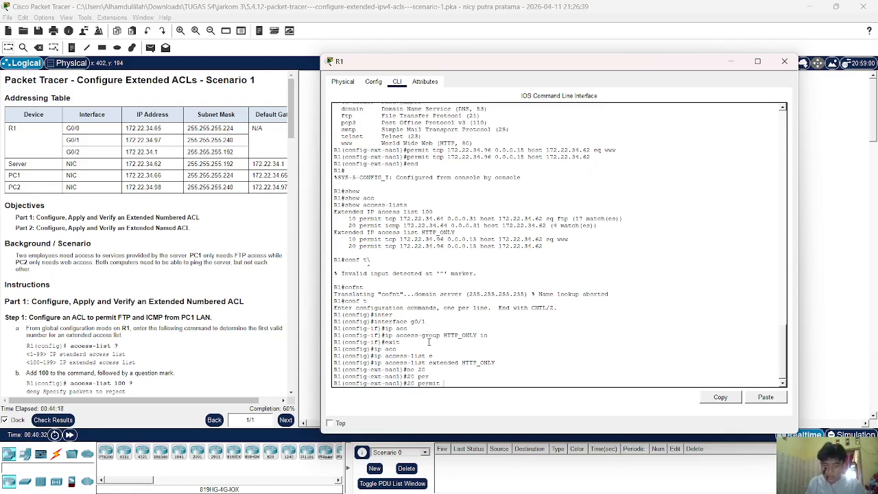
{"action": "type", "text": "ic"}
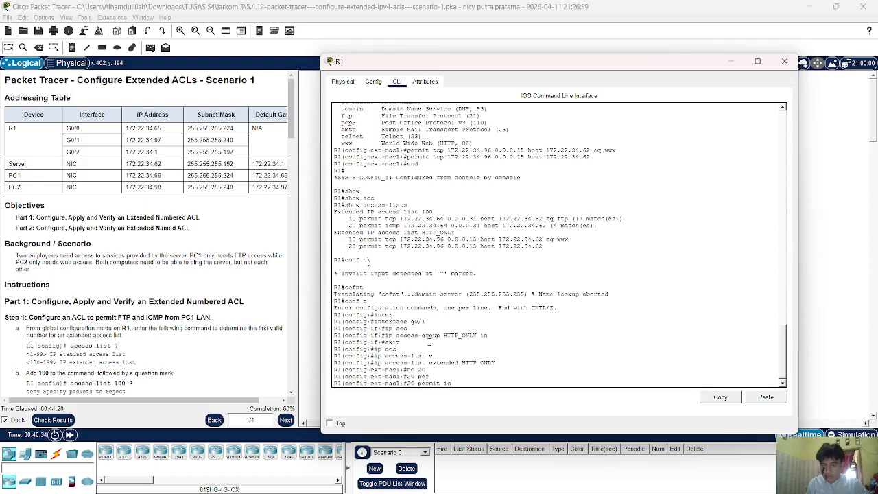
{"action": "key", "text": "Tab"}
{"action": "type", "text": "172"}
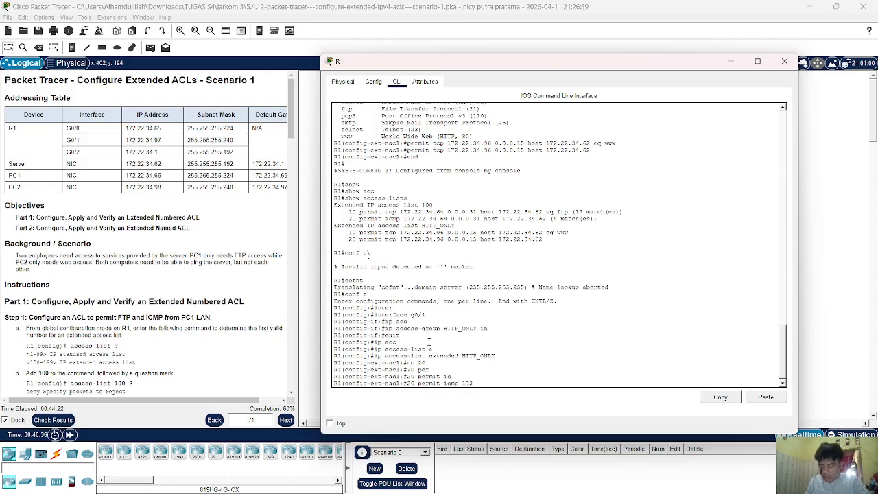
{"action": "type", "text": ".22."}
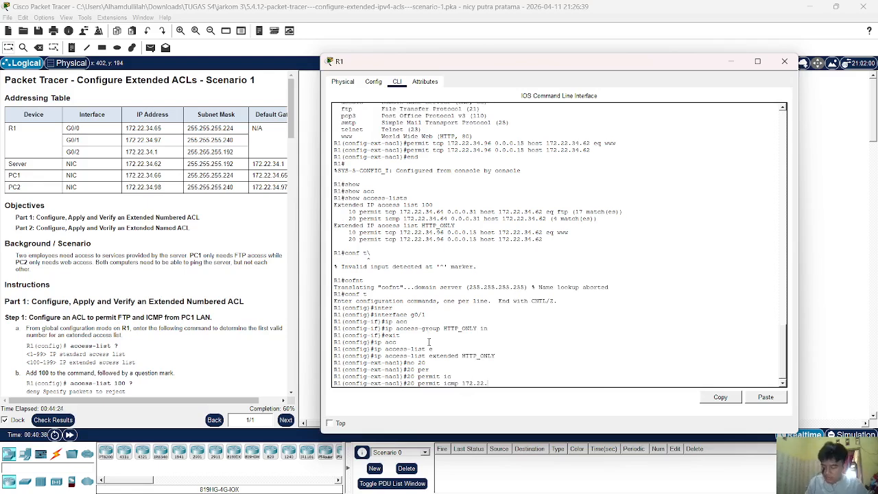
{"action": "type", "text": "34.9"}
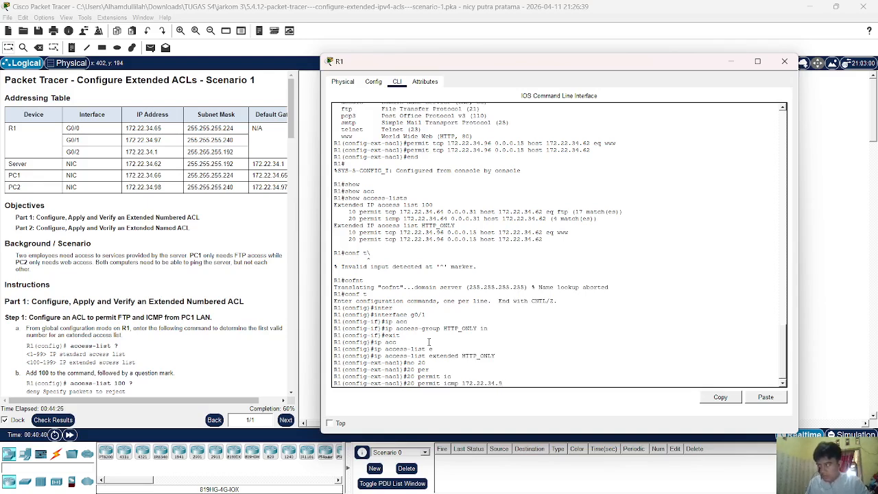
{"action": "type", "text": "6 00"}
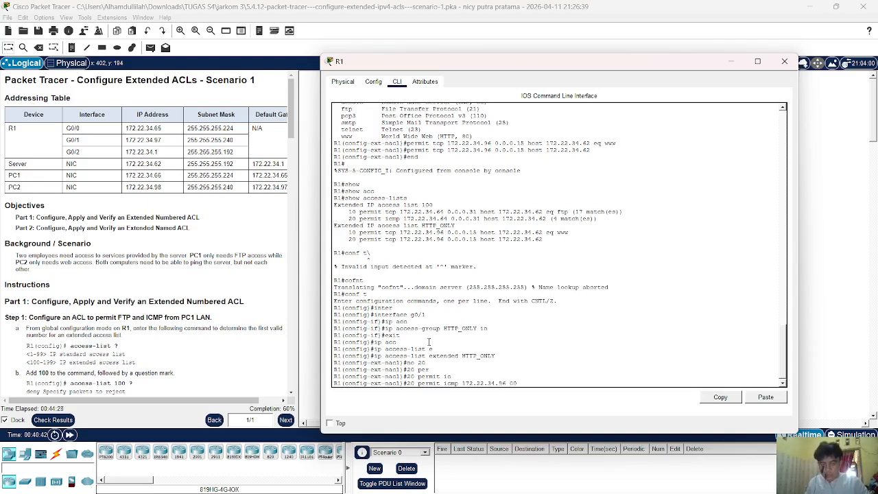
{"action": "type", "text": "0.0.15 "}
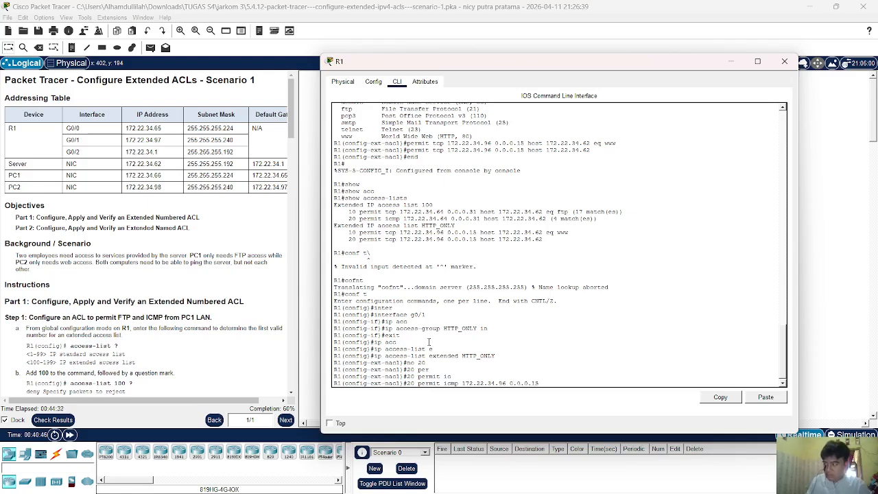
{"action": "type", "text": "host"}
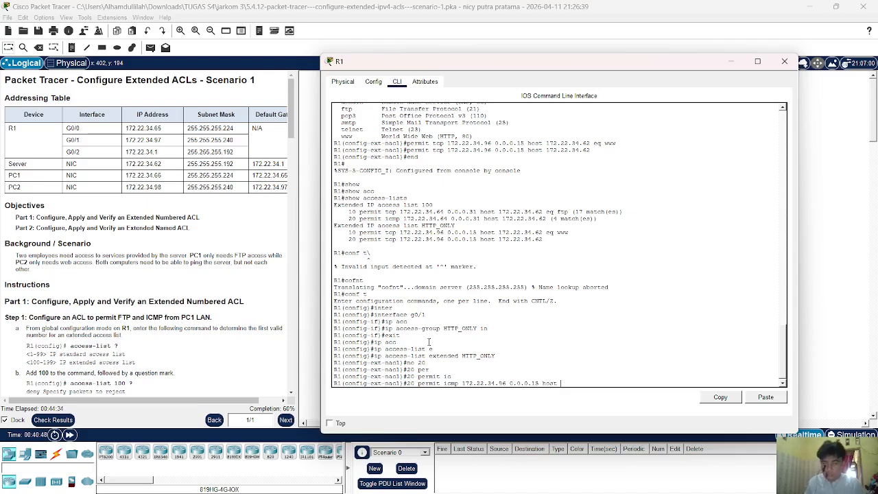
{"action": "type", "text": " 172."}
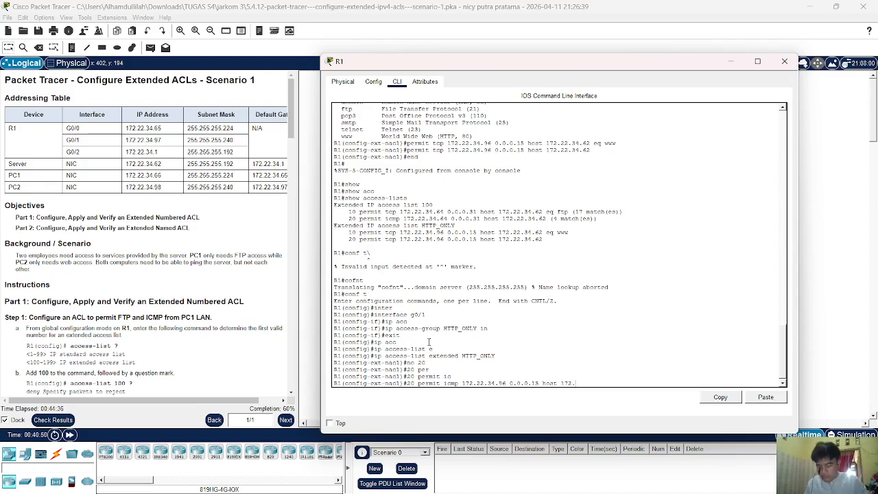
{"action": "type", "text": "22"}
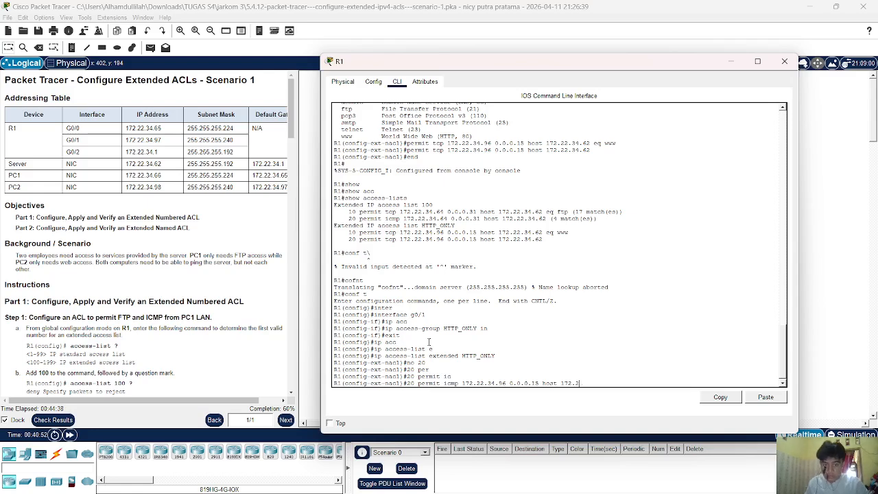
{"action": "type", "text": ".34."}
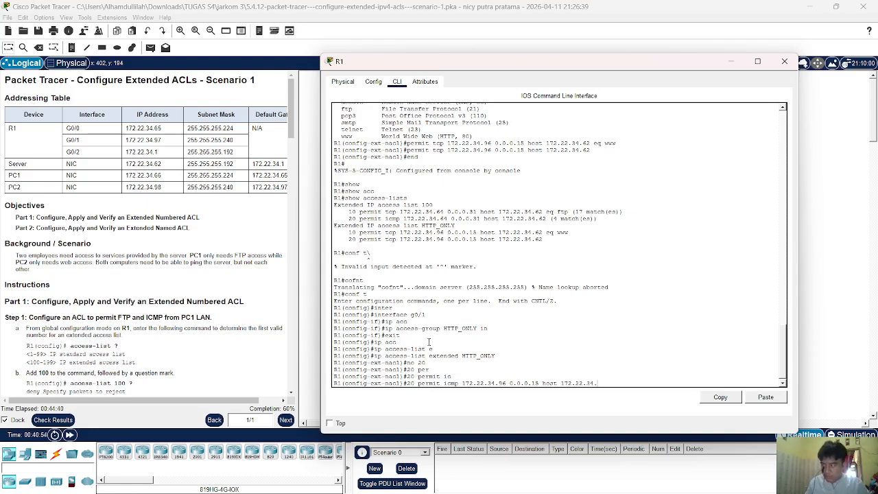
{"action": "type", "text": "62"}
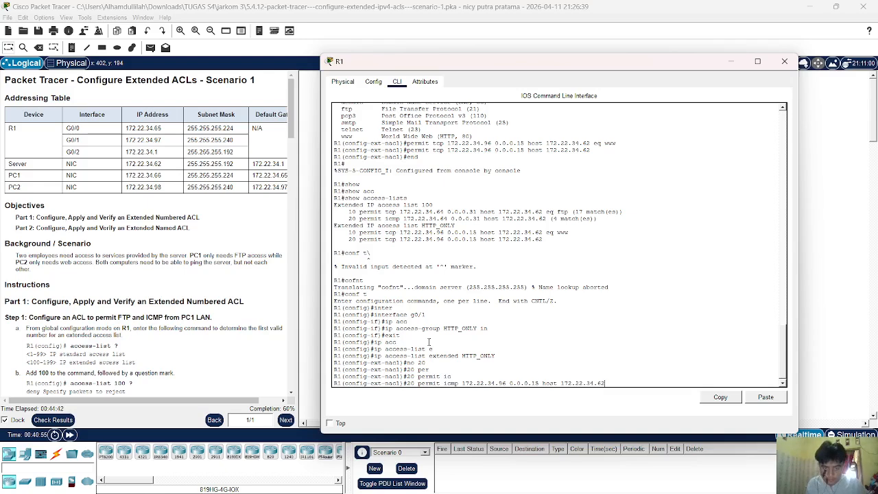
{"action": "key", "text": "Return"}
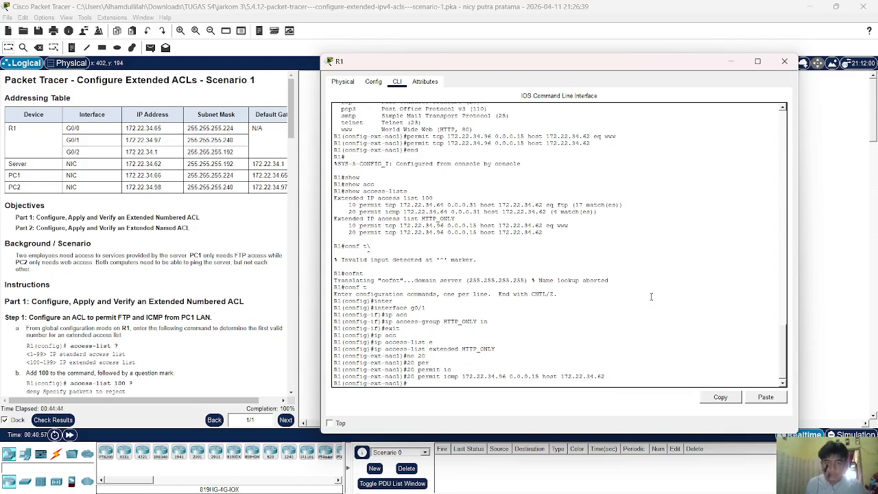
{"action": "left_click", "coordinate": [847, 257]}
Rerun PC2's ping to 172.22.34.62, now getting replies, and close PC2's window.
{"action": "left_click", "coordinate": [588, 202]}
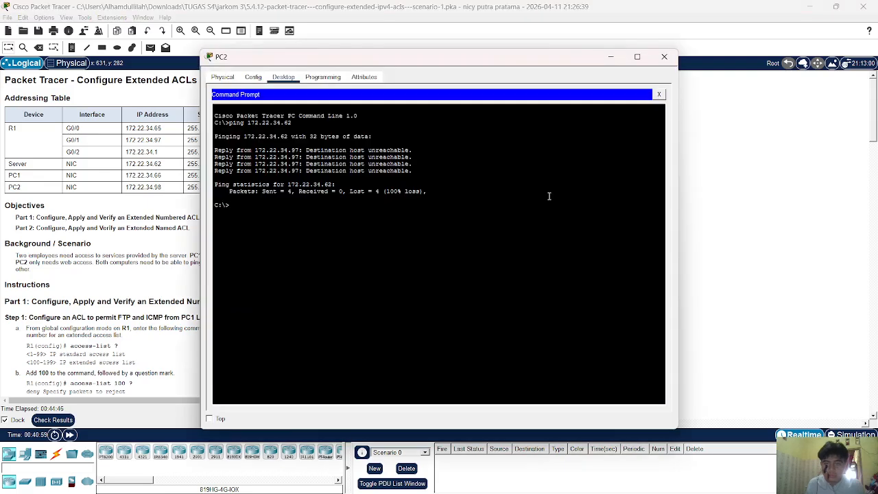
{"action": "key", "text": "Up"}
{"action": "key", "text": "Return"}
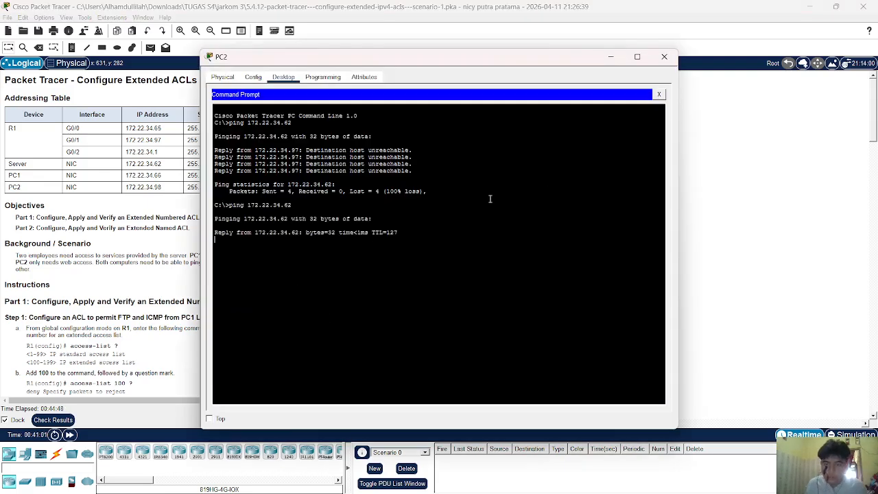
{"action": "left_click", "coordinate": [663, 57]}
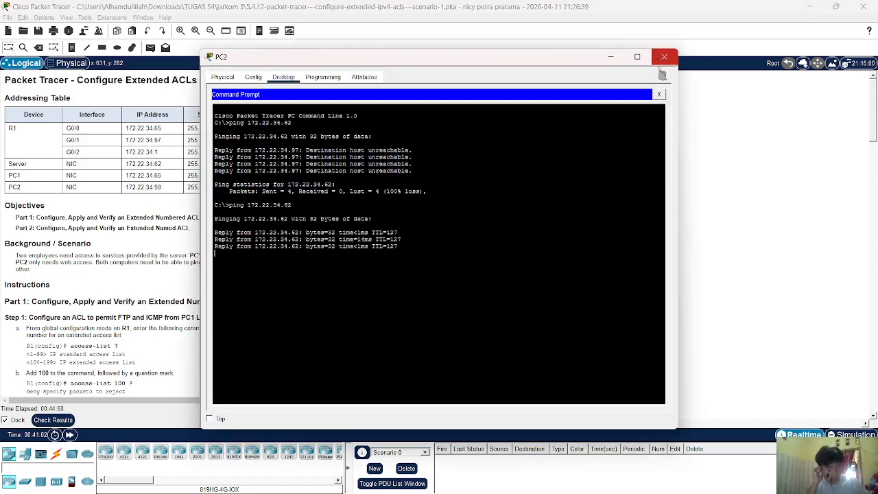